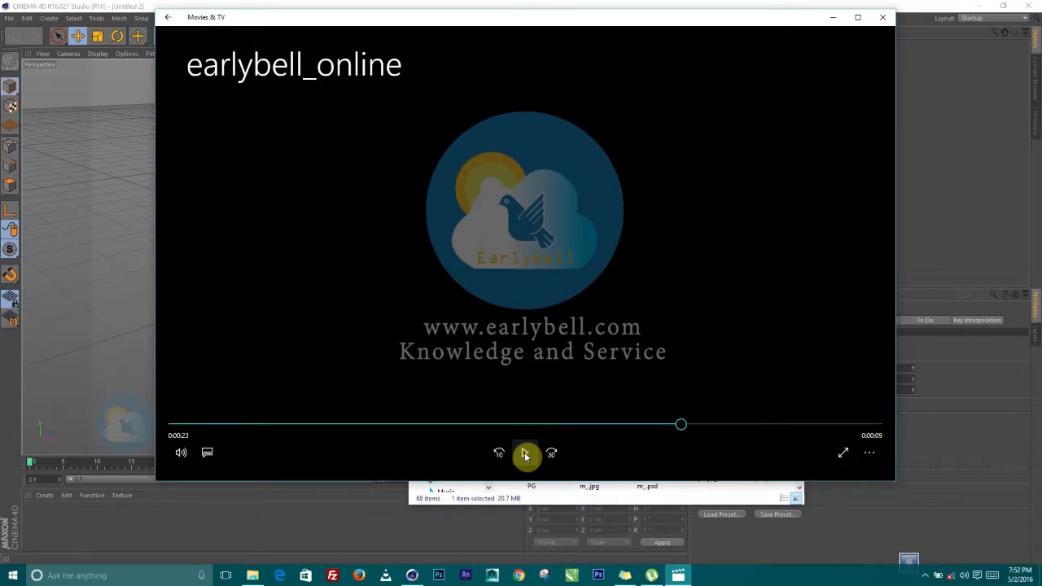
Step: Scrub through the earlybell_online video to examine how the purple bubbles form the text
{"action": "left_click", "coordinate": [526, 454]}
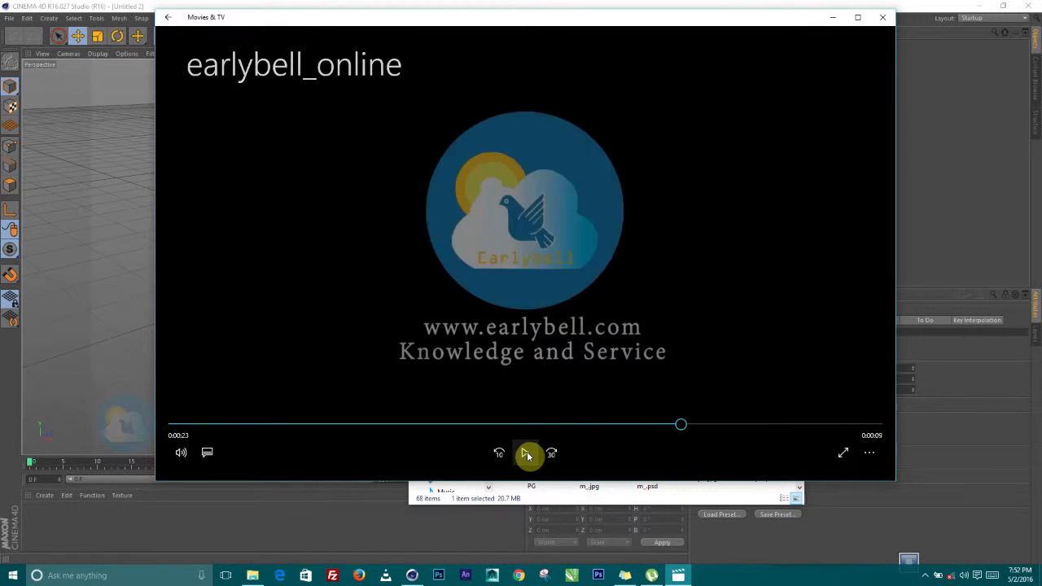
{"action": "left_click", "coordinate": [526, 454]}
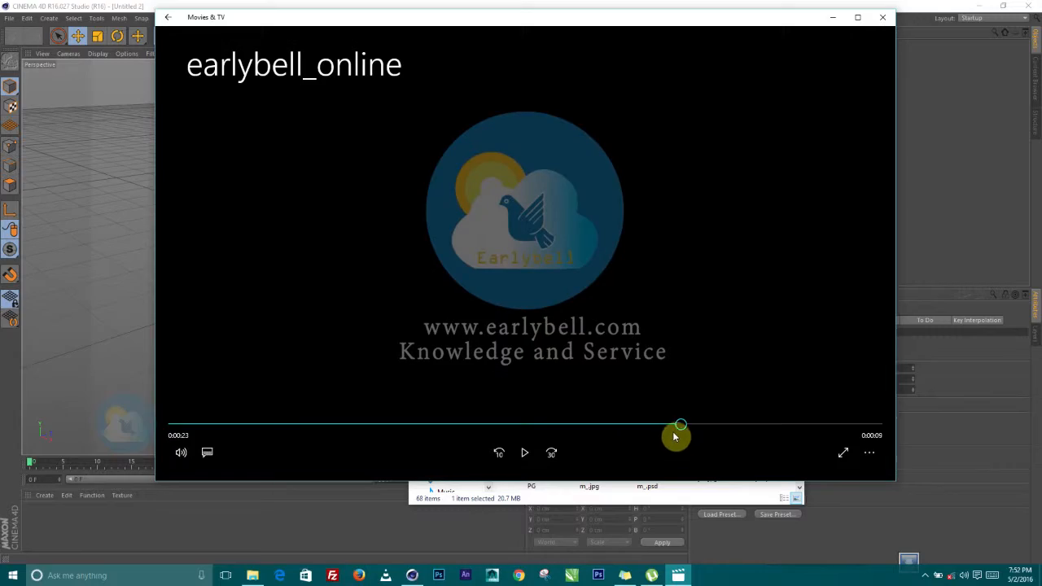
{"action": "left_click_drag", "start_coordinate": [680, 426], "coordinate": [291, 430]}
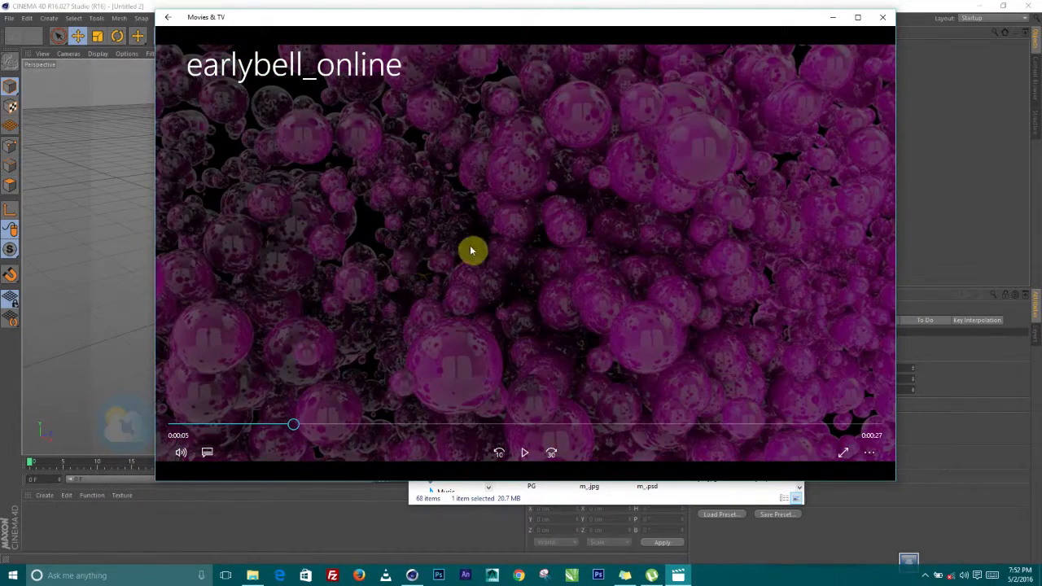
{"action": "left_click_drag", "start_coordinate": [295, 427], "coordinate": [445, 436]}
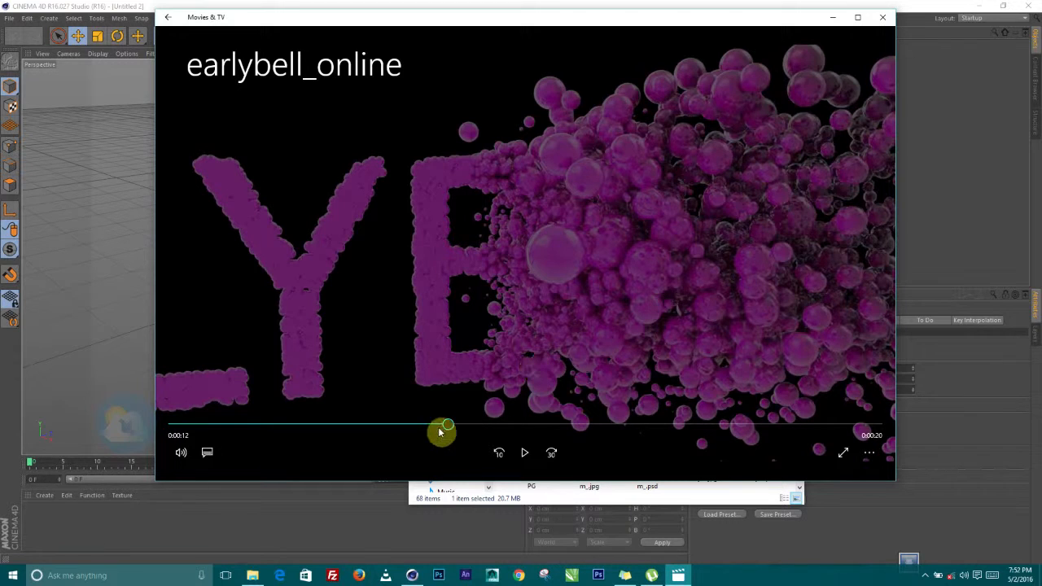
{"action": "mouse_move", "coordinate": [453, 430]}
{"action": "left_mouse_down"}
{"action": "mouse_move", "coordinate": [436, 427]}
{"action": "mouse_move", "coordinate": [452, 432]}
{"action": "left_mouse_up"}
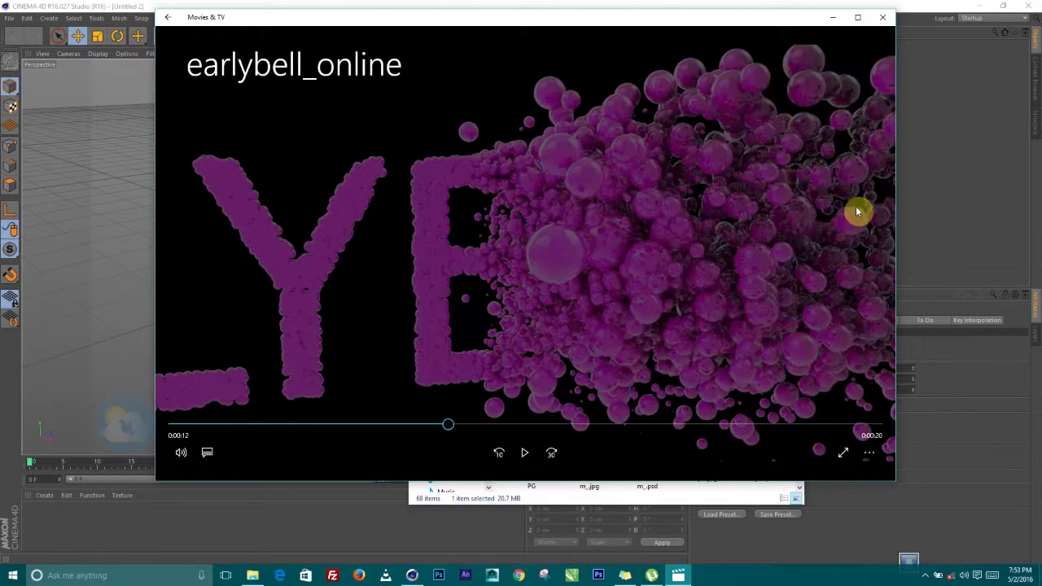
Step: Switch to Cinema 4D and add a text spline reading EARLYBELL
{"action": "left_click", "coordinate": [942, 141]}
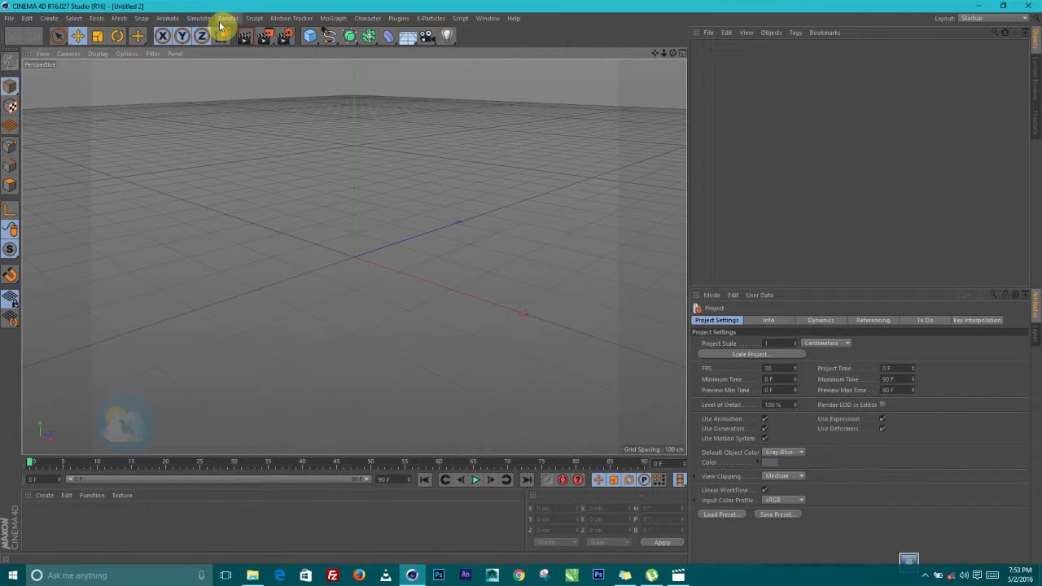
{"action": "left_click_drag", "start_coordinate": [331, 36], "coordinate": [372, 134]}
{"action": "double_click", "coordinate": [729, 343]}
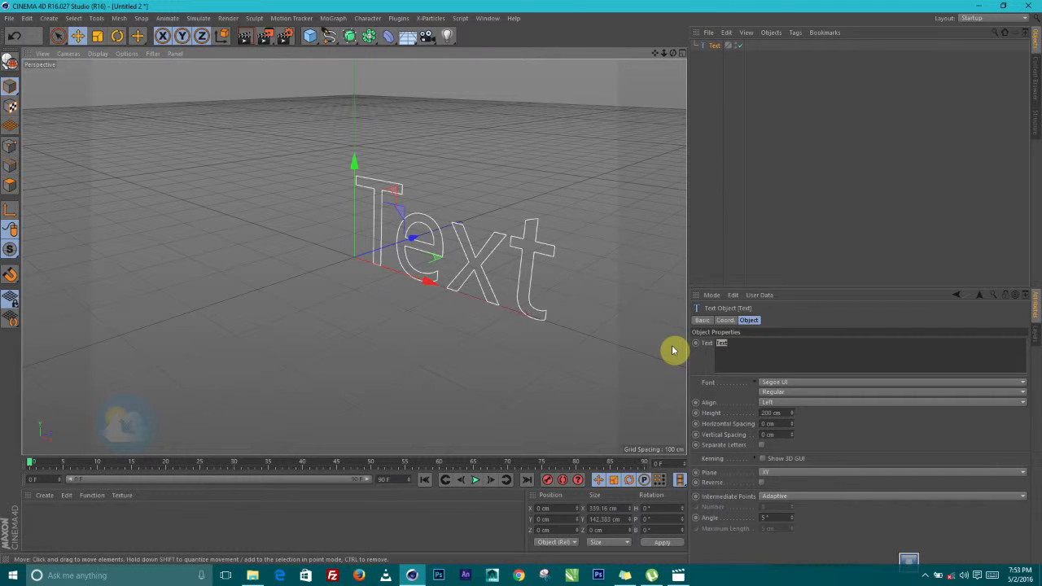
{"action": "key", "text": "r"}
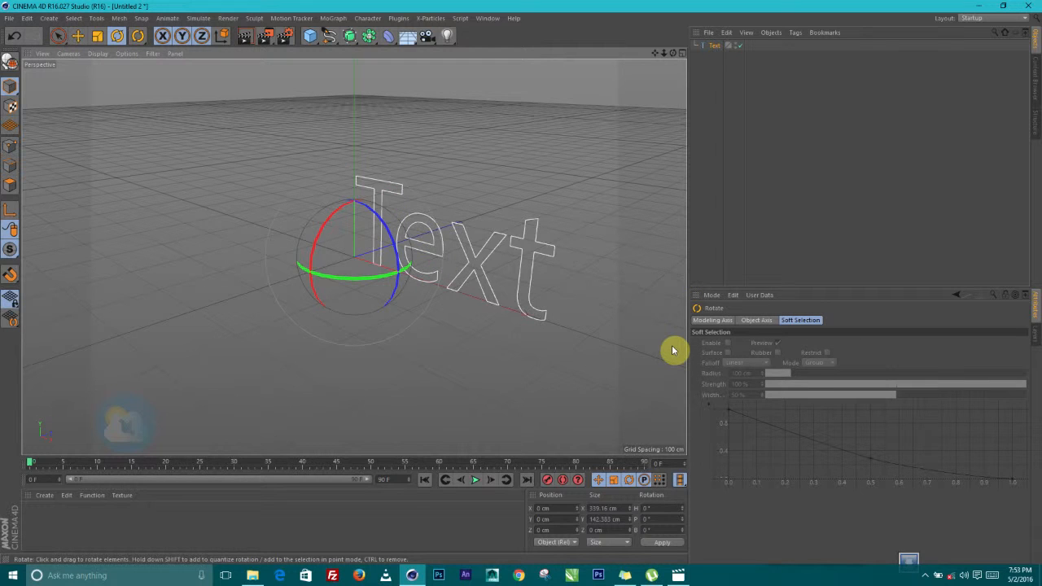
{"action": "left_click", "coordinate": [713, 47]}
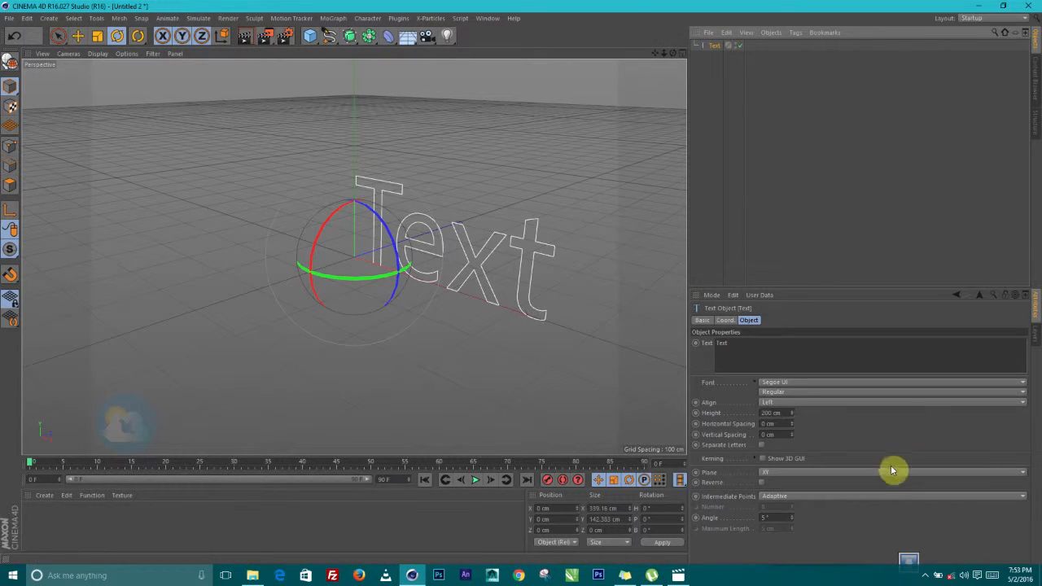
{"action": "left_click", "coordinate": [734, 343]}
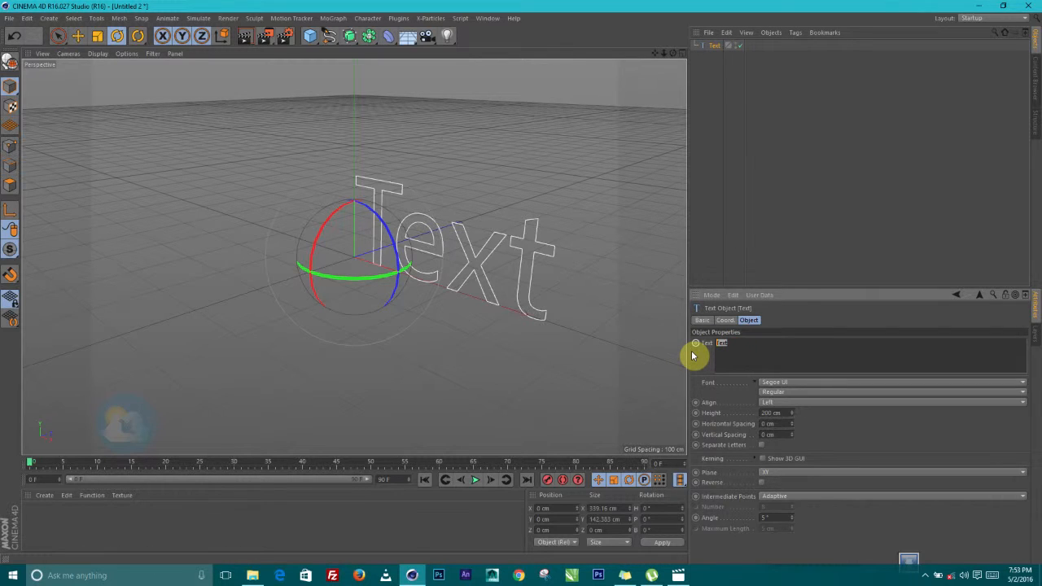
{"action": "type", "text": "c"}
{"action": "type", "text": "ARLYBE"}
{"action": "type", "text": "LL"}
Step: Set the text spline's font to PRIMETIME
{"action": "left_click", "coordinate": [787, 382]}
{"action": "left_click", "coordinate": [787, 388]}
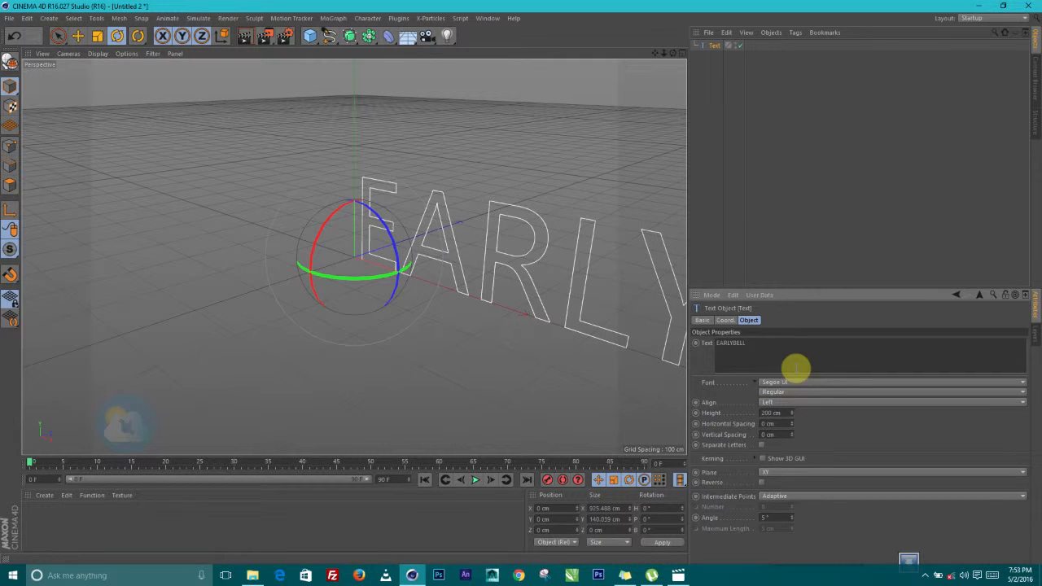
{"action": "left_click", "coordinate": [786, 390]}
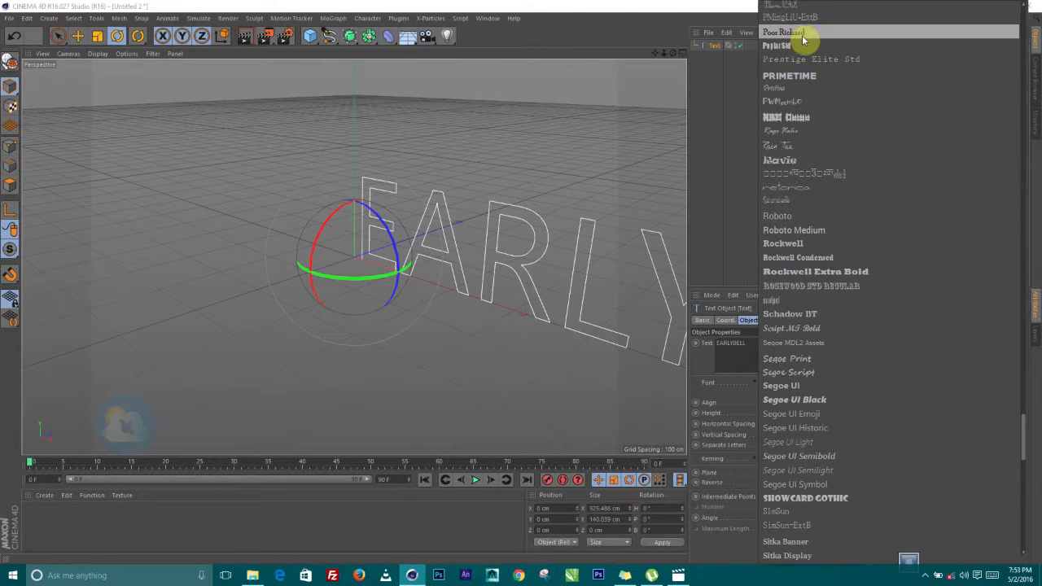
{"action": "left_click", "coordinate": [783, 76]}
{"action": "left_click_drag", "start_coordinate": [440, 270], "coordinate": [470, 259], "text": "alt"}
{"action": "left_click_drag", "start_coordinate": [327, 251], "coordinate": [410, 262], "text": "alt"}
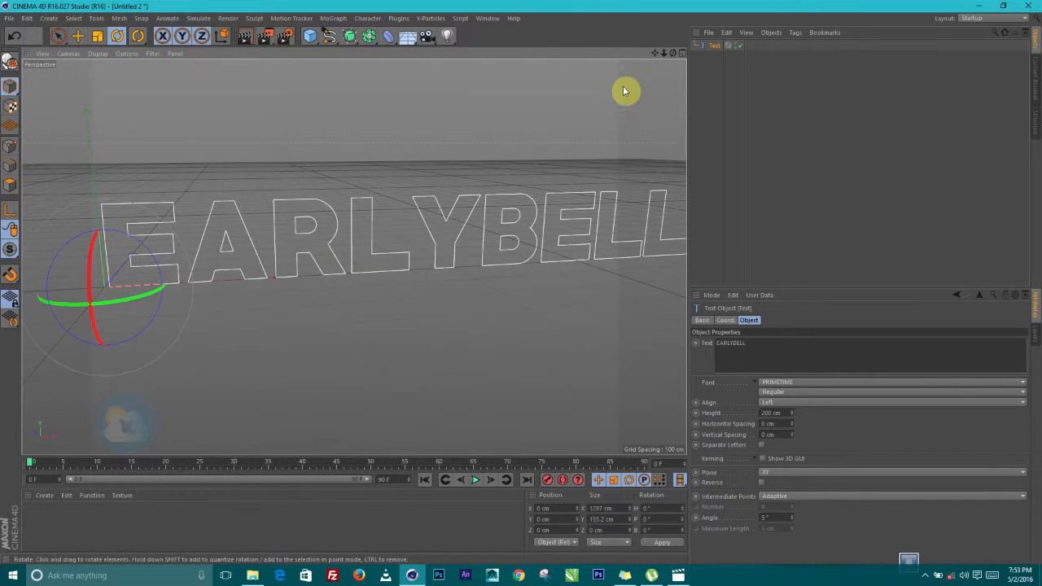
{"action": "left_click_drag", "start_coordinate": [656, 54], "coordinate": [453, 250]}
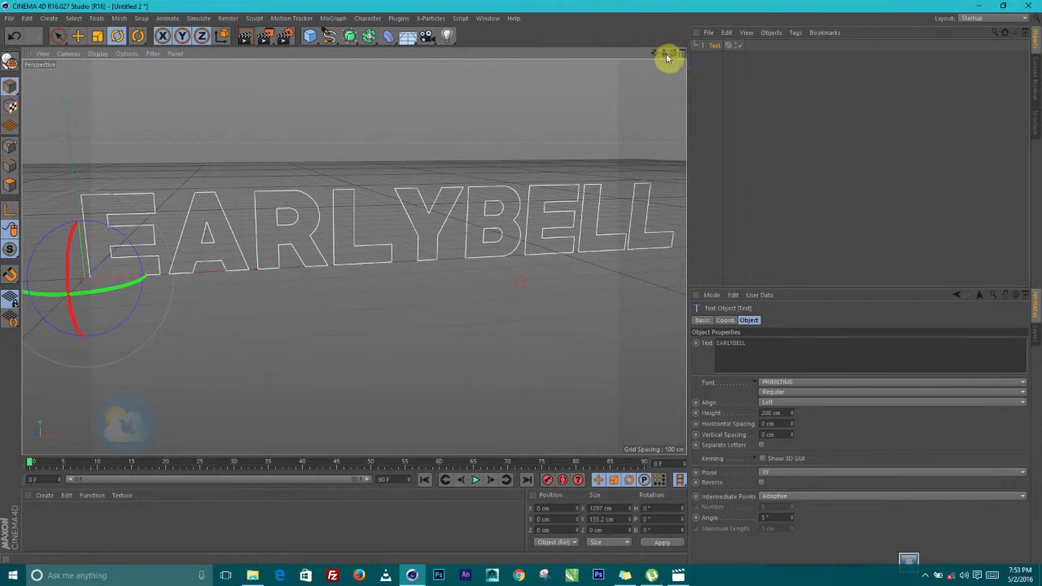
{"action": "mouse_move", "coordinate": [379, 269]}
{"action": "left_mouse_down"}
{"action": "mouse_move", "coordinate": [372, 233]}
{"action": "mouse_move", "coordinate": [389, 243]}
{"action": "mouse_move", "coordinate": [388, 251]}
{"action": "mouse_move", "coordinate": [353, 239]}
{"action": "mouse_move", "coordinate": [395, 226]}
{"action": "mouse_move", "coordinate": [380, 252]}
{"action": "mouse_move", "coordinate": [354, 263]}
{"action": "mouse_move", "coordinate": [333, 225]}
{"action": "mouse_move", "coordinate": [363, 247]}
{"action": "left_mouse_up"}
Step: Add an Extrude generator and nest the text spline under it
{"action": "left_click", "coordinate": [320, 213]}
{"action": "left_click", "coordinate": [714, 46]}
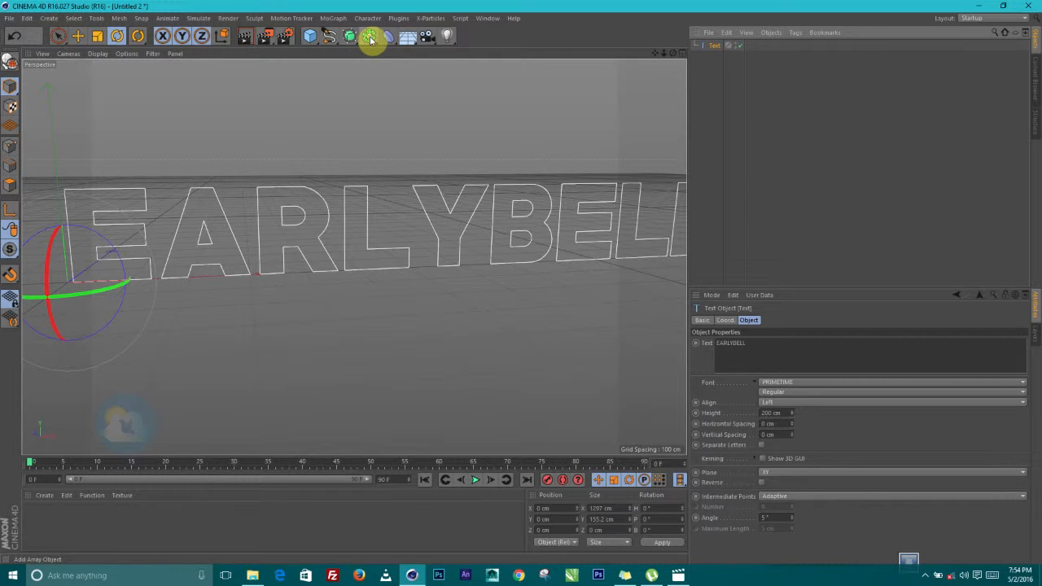
{"action": "left_click_drag", "start_coordinate": [349, 38], "coordinate": [482, 59]}
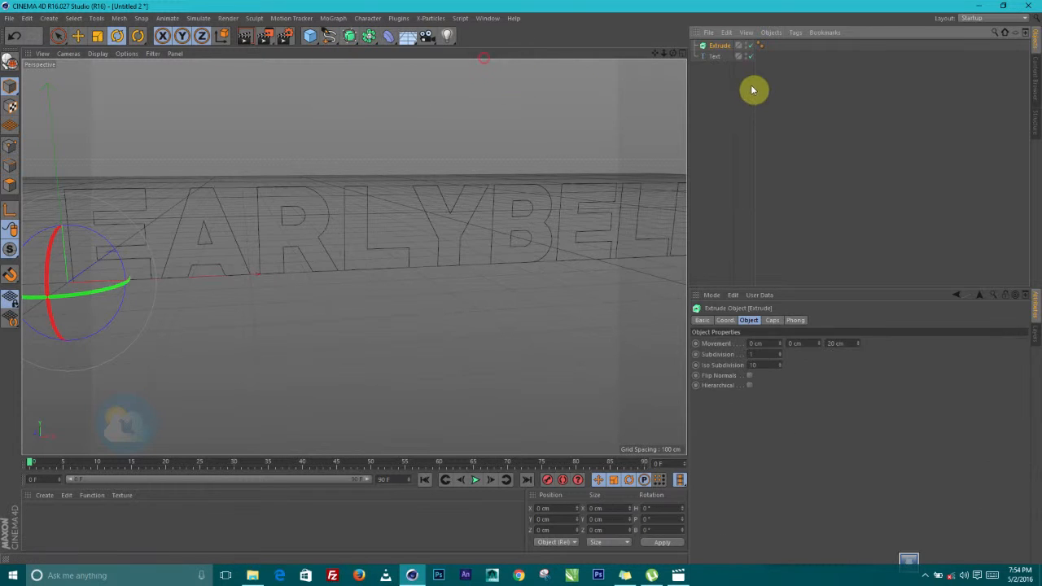
{"action": "left_click", "coordinate": [722, 54]}
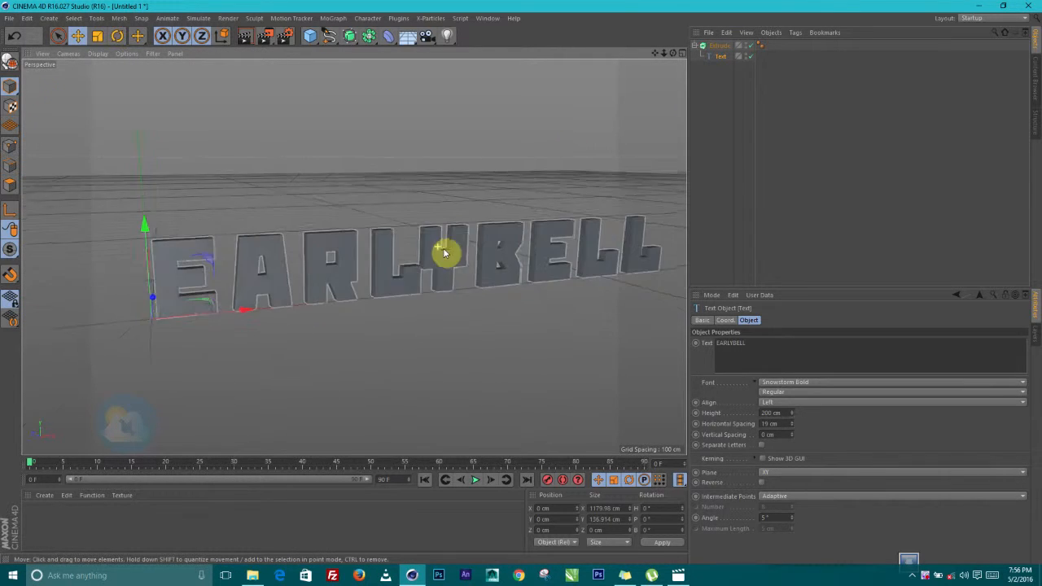
Step: Examine the extruded EARLYBELL letters from several angles and check the Extrude and Text objects
{"action": "left_click_drag", "start_coordinate": [437, 257], "coordinate": [383, 258], "text": "alt"}
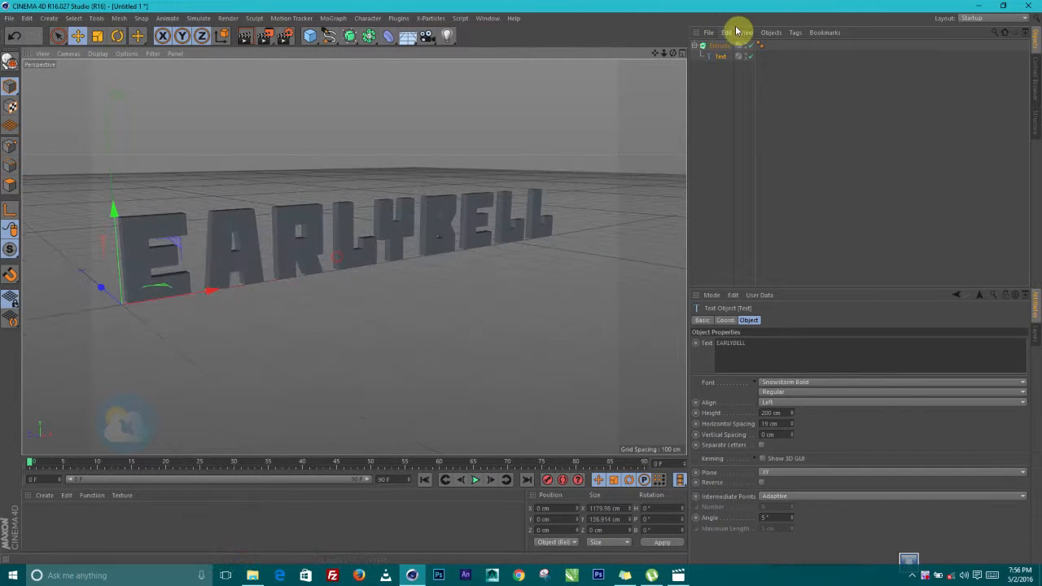
{"action": "left_click", "coordinate": [720, 46]}
{"action": "left_click_drag", "start_coordinate": [350, 225], "coordinate": [365, 252], "text": "alt"}
{"action": "left_click", "coordinate": [720, 57]}
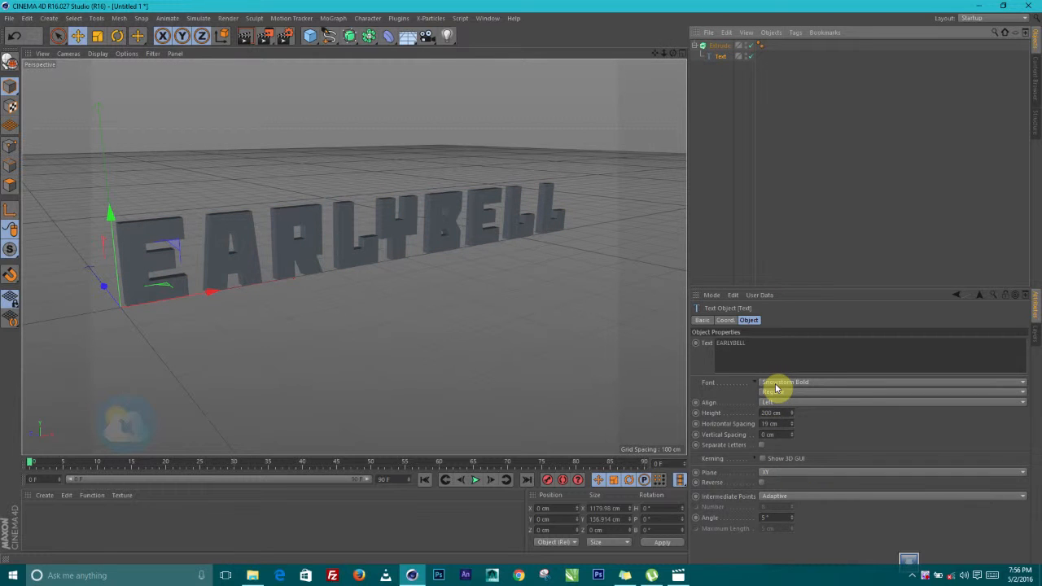
{"action": "mouse_move", "coordinate": [270, 245]}
{"action": "left_mouse_down", "text": "alt"}
{"action": "mouse_move", "coordinate": [291, 247]}
{"action": "mouse_move", "coordinate": [270, 246]}
{"action": "mouse_move", "coordinate": [282, 231]}
{"action": "left_mouse_up", "text": "alt"}
{"action": "scroll", "coordinate": [392, 267], "scroll_direction": "up", "scroll_amount": 2}
{"action": "left_click_drag", "start_coordinate": [333, 262], "coordinate": [521, 361], "text": "alt"}
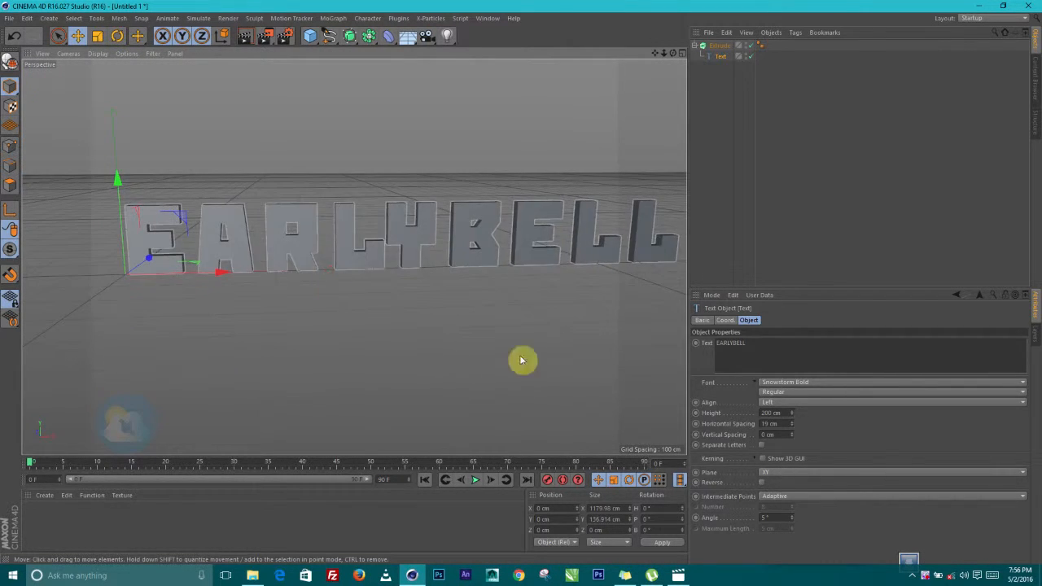
{"action": "left_click_drag", "start_coordinate": [280, 219], "coordinate": [349, 231], "text": "alt"}
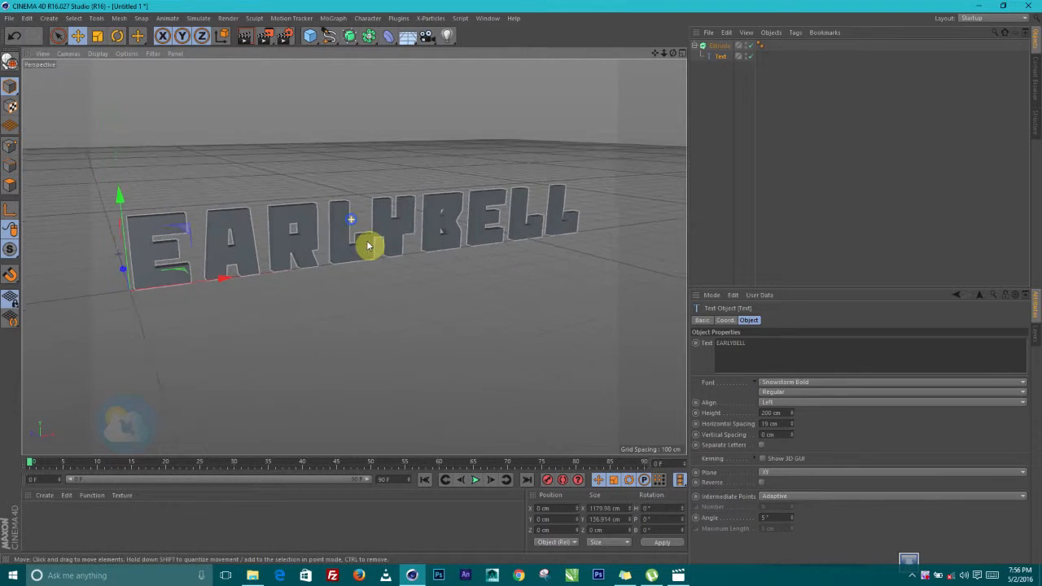
{"action": "right_click_drag", "start_coordinate": [351, 219], "coordinate": [366, 207], "text": "alt"}
{"action": "mouse_move", "coordinate": [342, 259]}
{"action": "left_mouse_down", "text": "alt"}
{"action": "mouse_move", "coordinate": [323, 263]}
{"action": "mouse_move", "coordinate": [342, 259]}
{"action": "left_mouse_up", "text": "alt"}
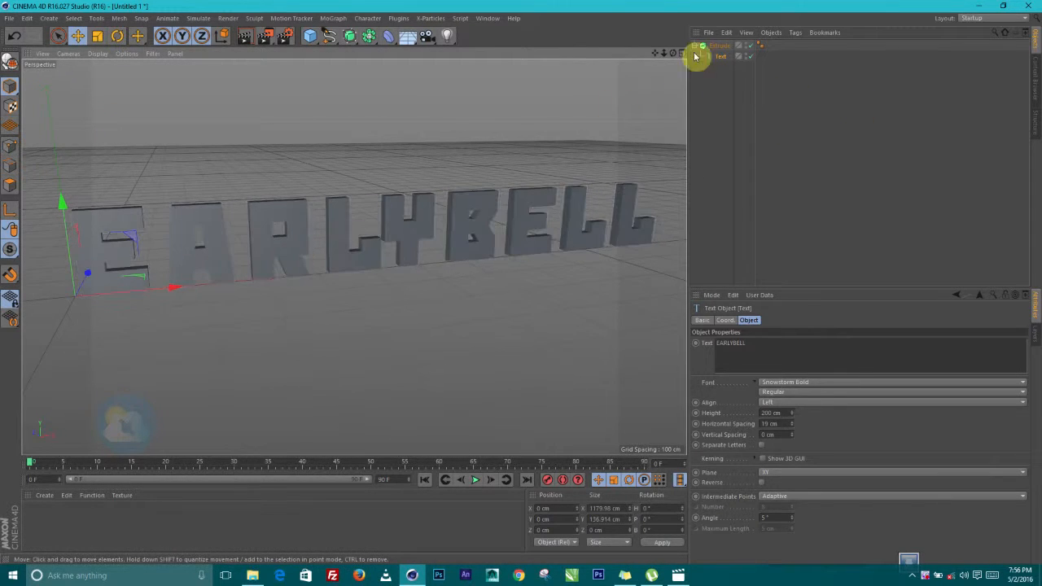
Step: Convert the Extrude object into an editable polygon object
{"action": "left_click", "coordinate": [720, 46]}
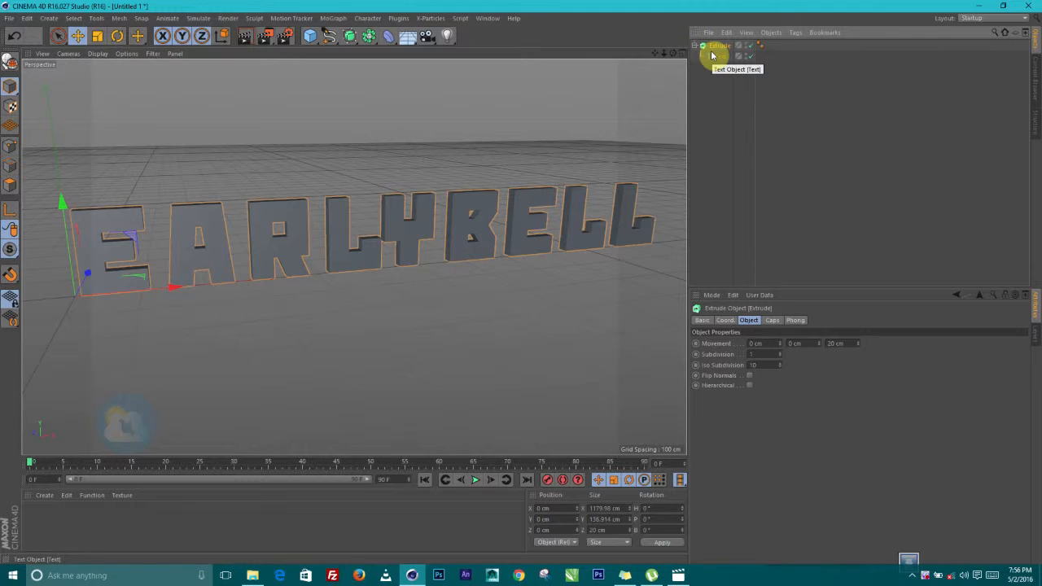
{"action": "key", "text": "c"}
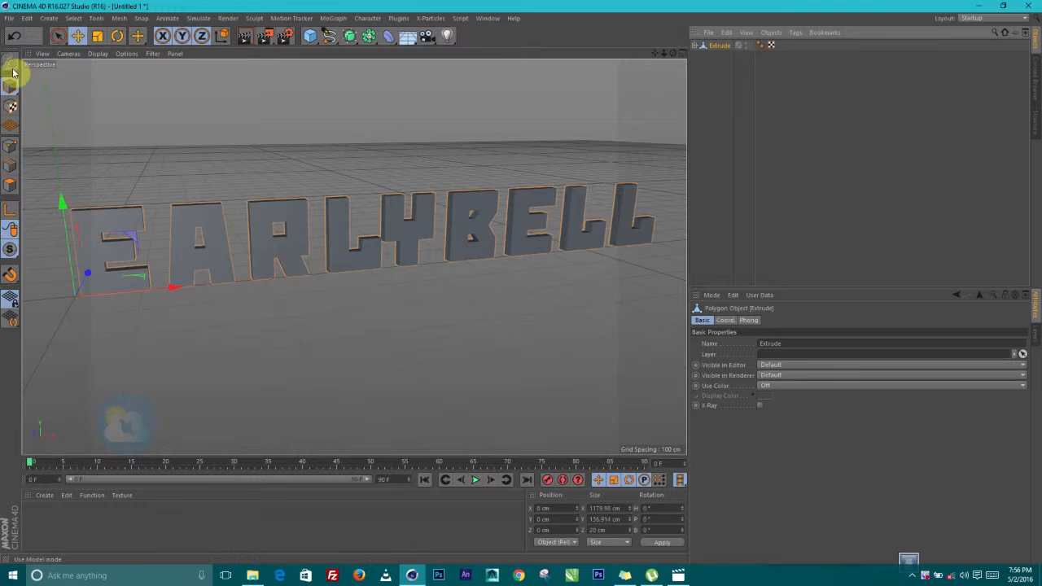
{"action": "key", "text": "ctrl+z"}
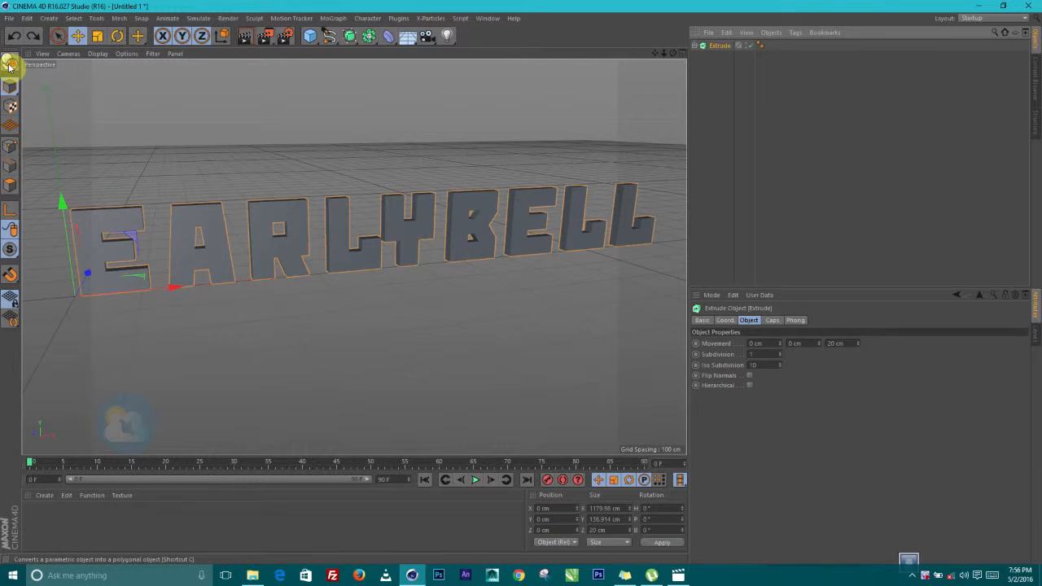
{"action": "left_click", "coordinate": [10, 65]}
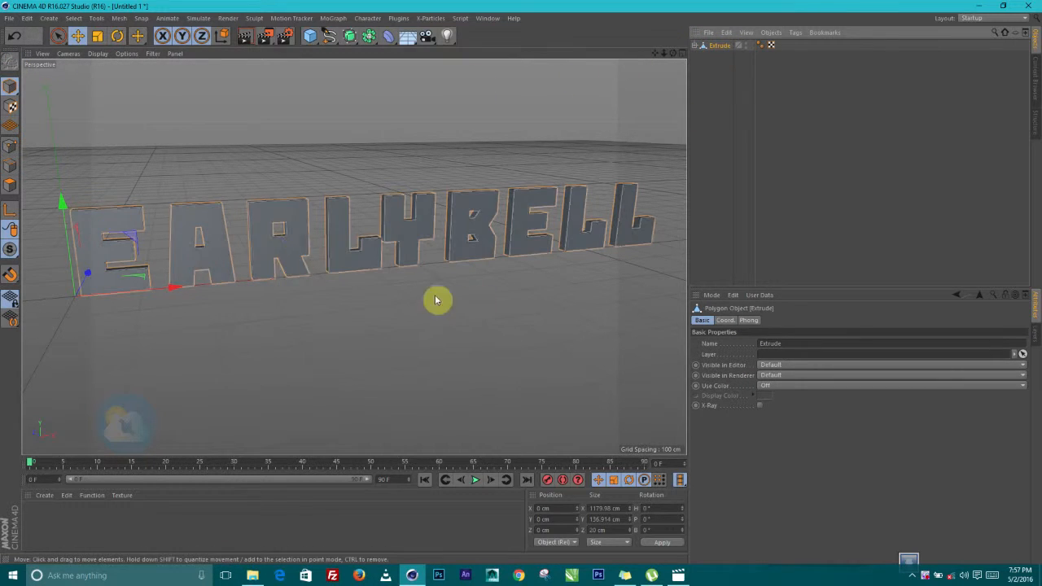
Step: Move Cap 1 out of the Extrude hierarchy and delete the Extrude object with its remaining cap
{"action": "left_click_drag", "start_coordinate": [287, 272], "coordinate": [387, 247], "text": "alt"}
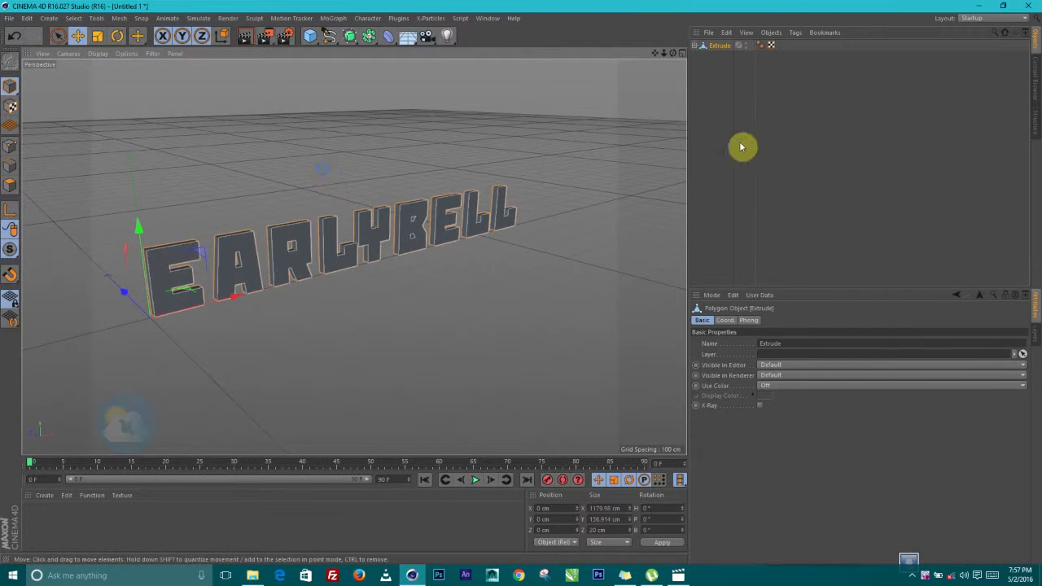
{"action": "left_click", "coordinate": [696, 45]}
{"action": "left_click", "coordinate": [714, 57]}
{"action": "left_click", "coordinate": [717, 49]}
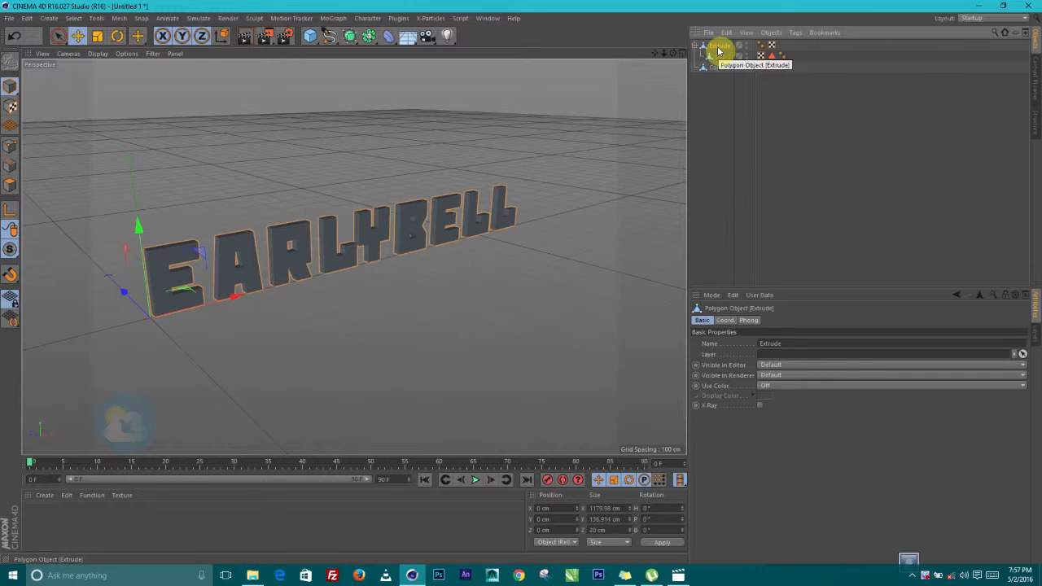
{"action": "key", "text": "Delete"}
{"action": "left_click_drag", "start_coordinate": [255, 336], "coordinate": [298, 119], "text": "alt"}
{"action": "scroll", "coordinate": [335, 247], "scroll_direction": "up", "scroll_amount": 3}
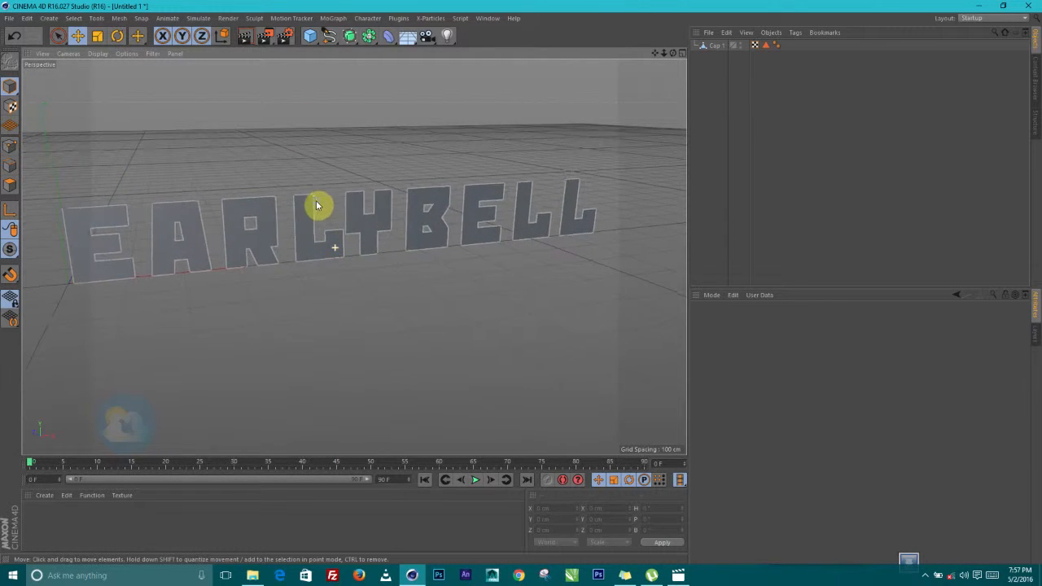
{"action": "left_click_drag", "start_coordinate": [365, 201], "coordinate": [382, 226], "text": "alt"}
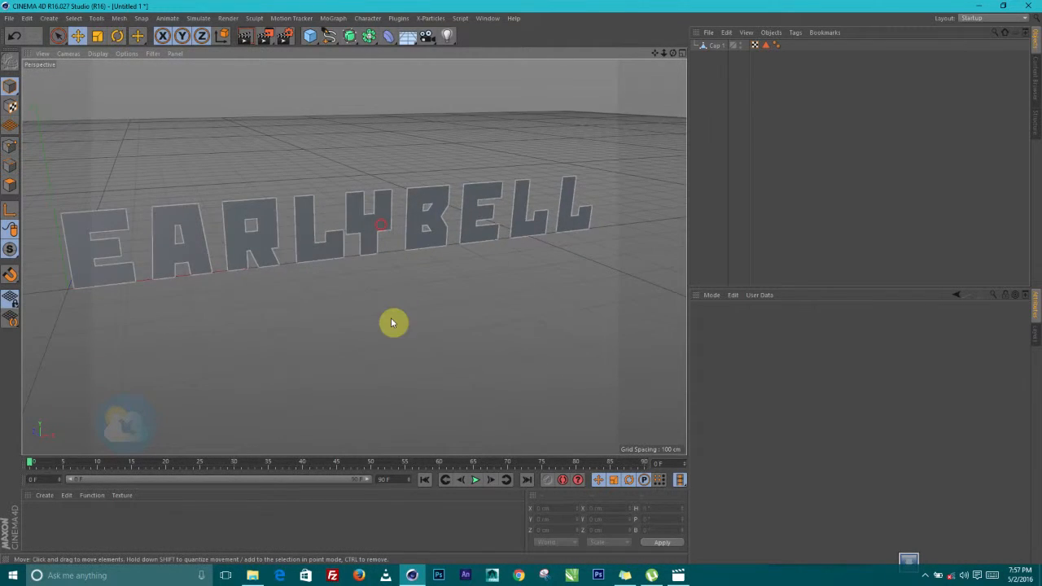
Step: Add a sphere primitive and set its radius to 10 cm
{"action": "left_click", "coordinate": [311, 39]}
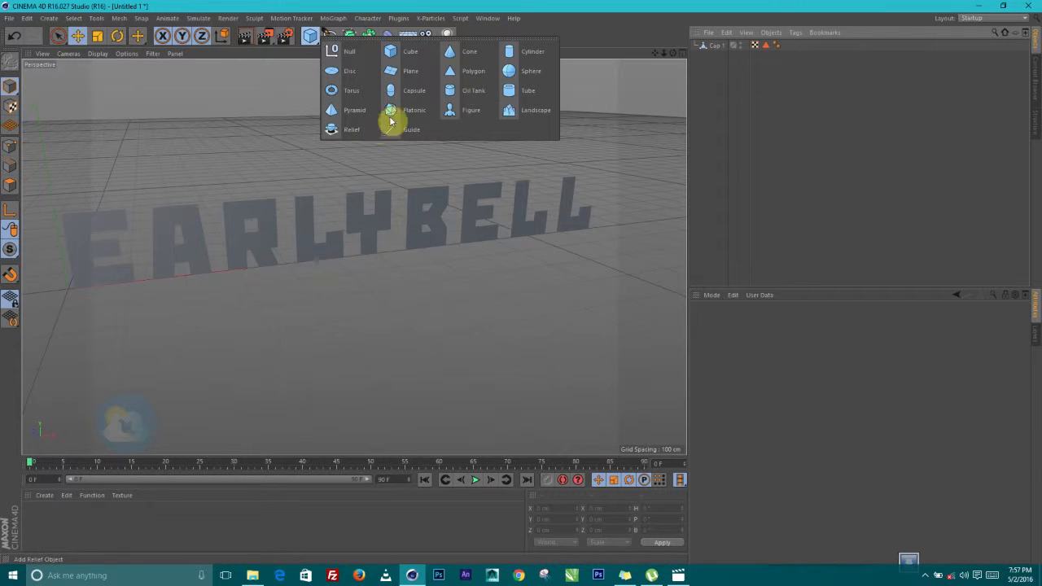
{"action": "left_click", "coordinate": [520, 77]}
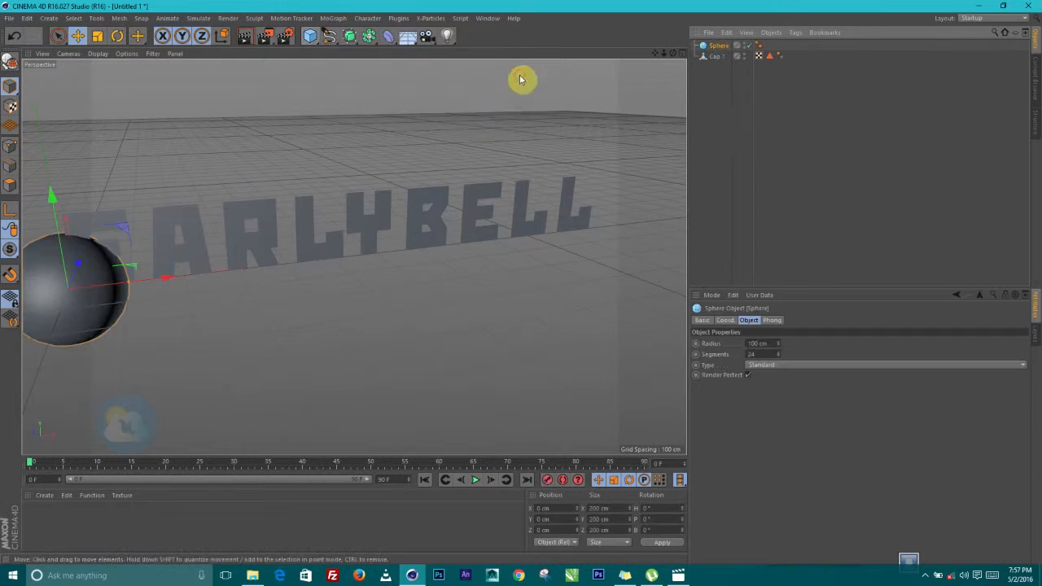
{"action": "scroll", "coordinate": [290, 237], "scroll_direction": "down", "scroll_amount": 3}
{"action": "left_click_drag", "start_coordinate": [328, 230], "coordinate": [259, 228], "text": "alt"}
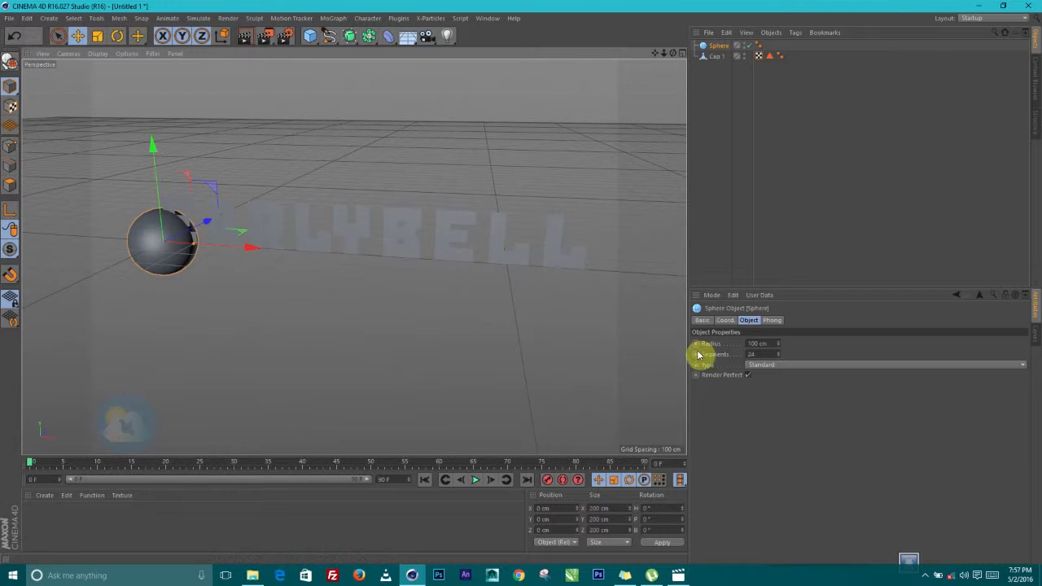
{"action": "left_click", "coordinate": [761, 343]}
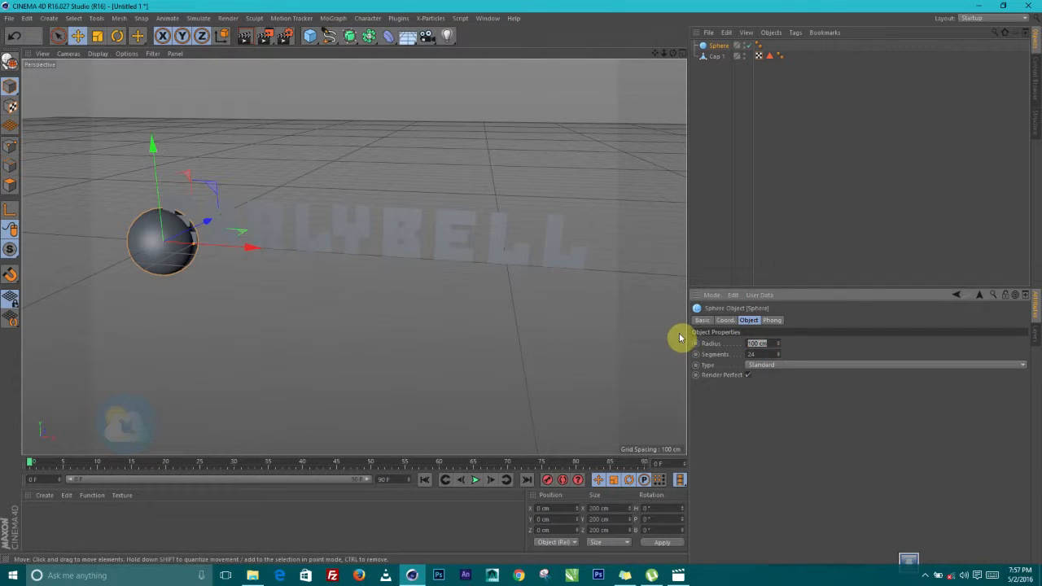
{"action": "type", "text": "10"}
{"action": "key", "text": "Return"}
{"action": "scroll", "coordinate": [164, 239], "scroll_direction": "up", "scroll_amount": 5}
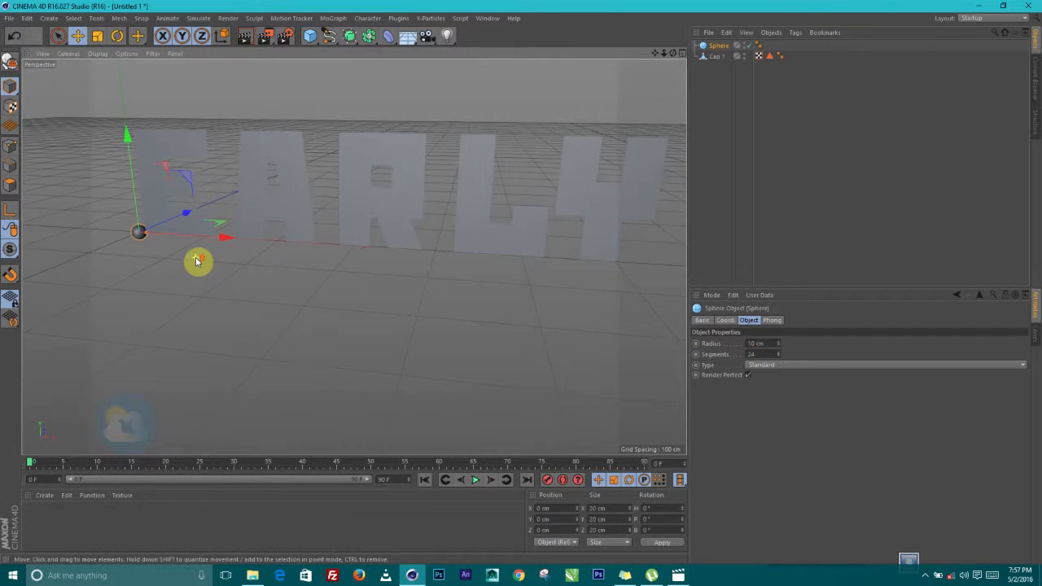
Step: Add a MoGraph Cloner and make the sphere its child
{"action": "left_click_drag", "start_coordinate": [205, 202], "coordinate": [302, 200], "text": "alt"}
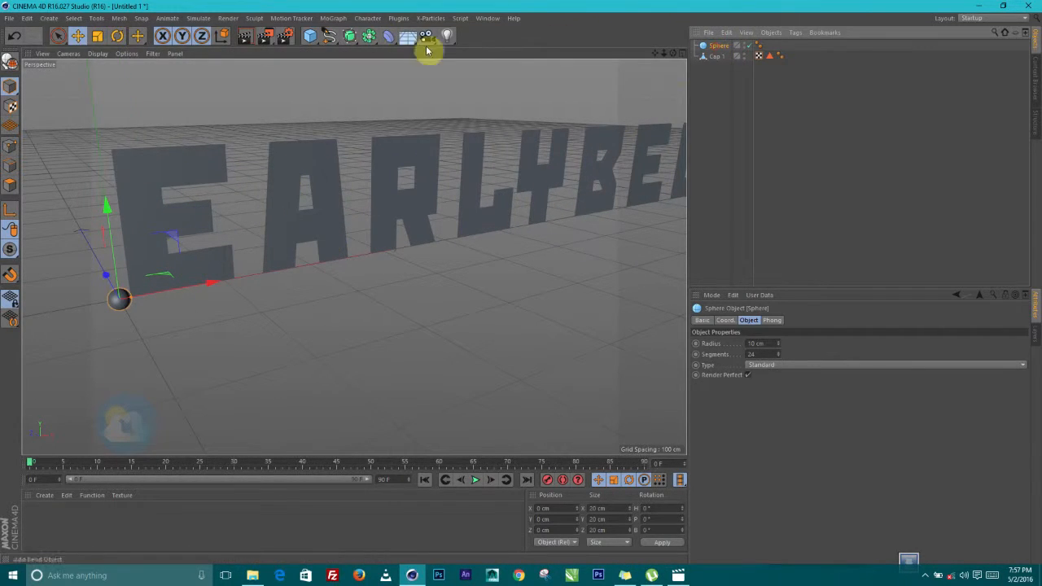
{"action": "left_click", "coordinate": [330, 19]}
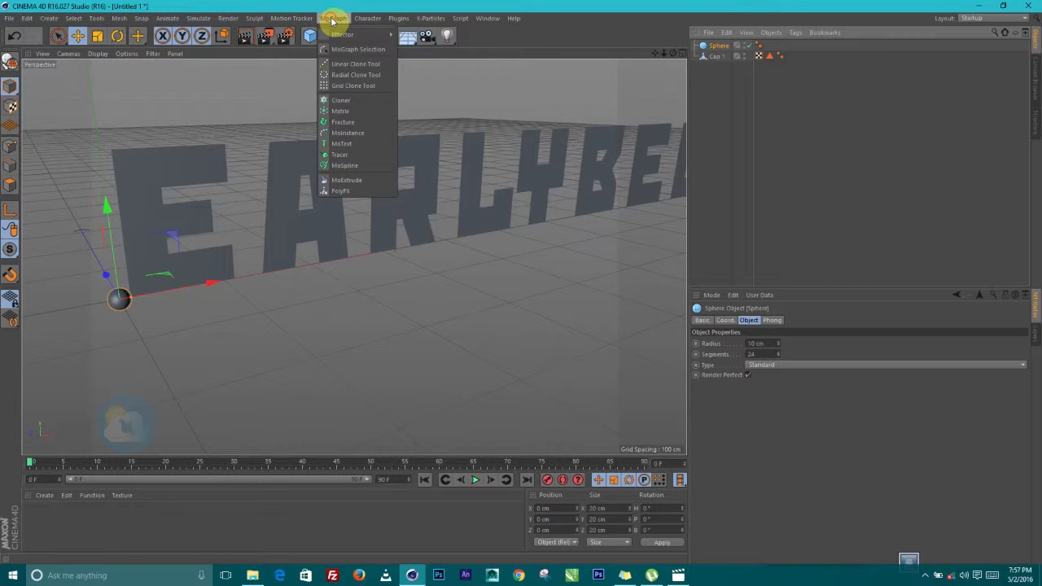
{"action": "left_click", "coordinate": [351, 100]}
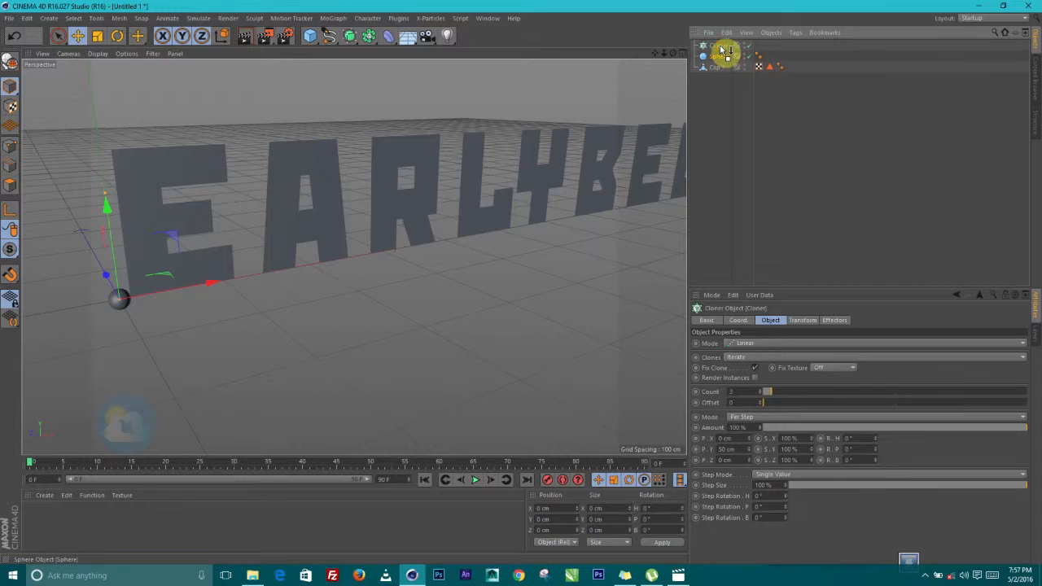
{"action": "left_click_drag", "start_coordinate": [725, 50], "coordinate": [723, 46]}
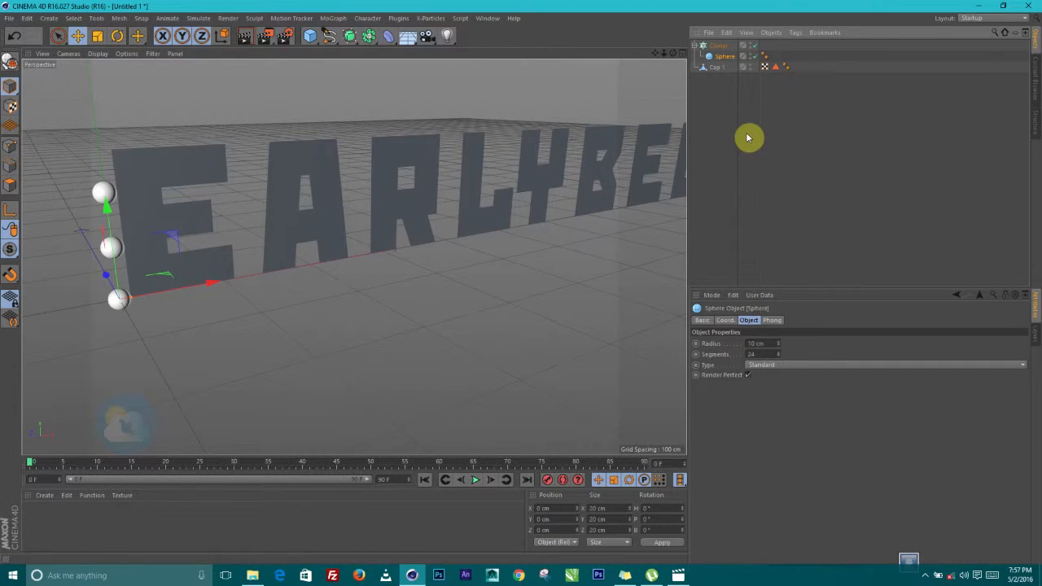
Step: Set the Cloner's mode to Object
{"action": "left_click", "coordinate": [719, 47]}
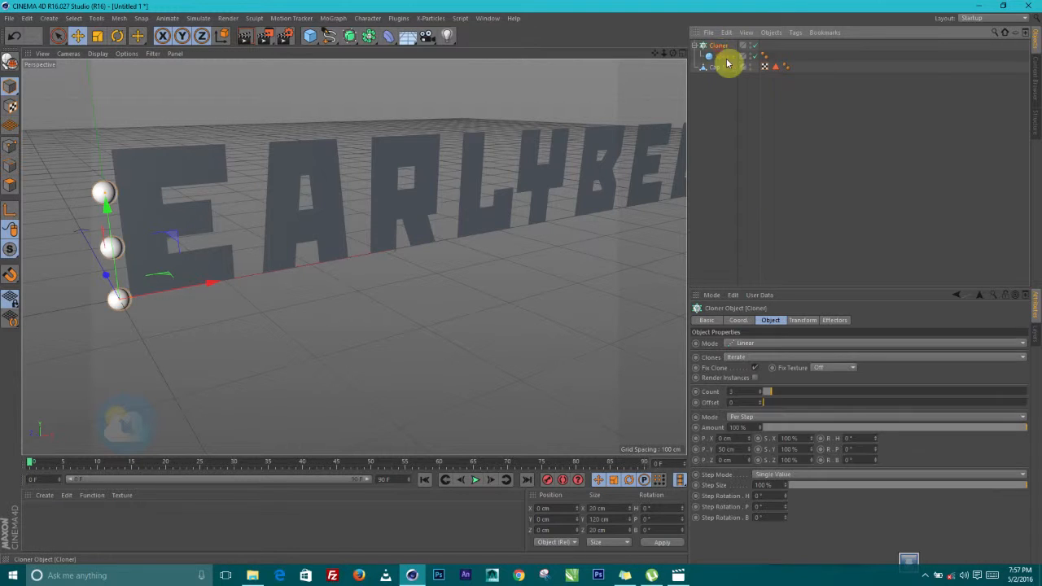
{"action": "left_click", "coordinate": [831, 320]}
{"action": "left_click", "coordinate": [804, 320]}
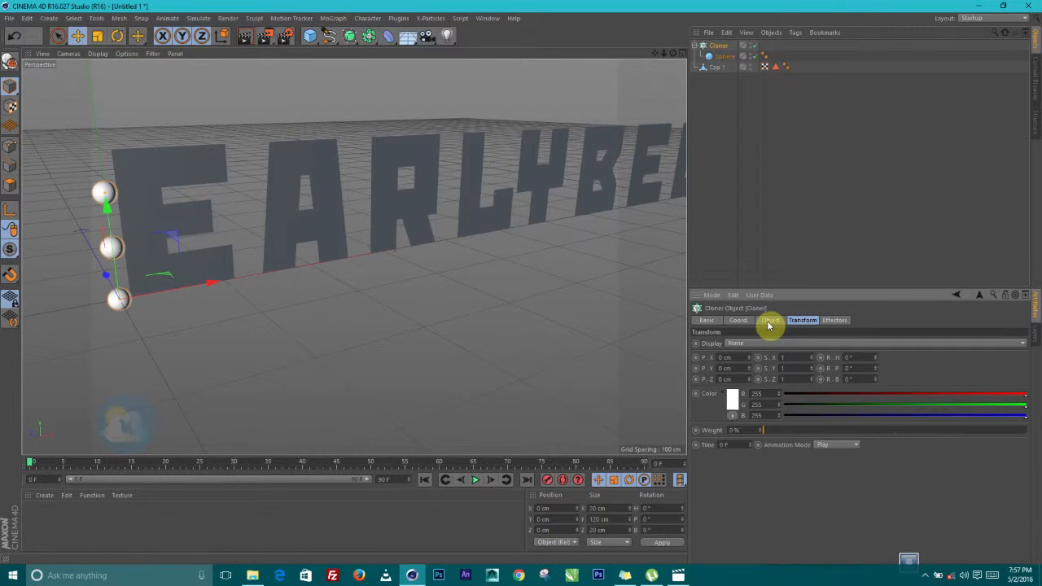
{"action": "left_click", "coordinate": [769, 322]}
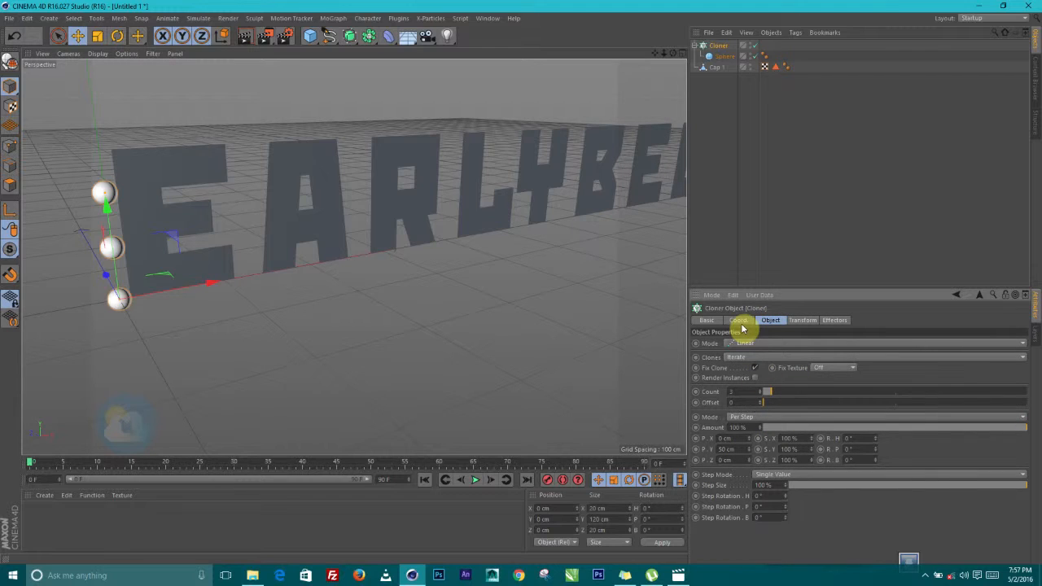
{"action": "left_click", "coordinate": [767, 341]}
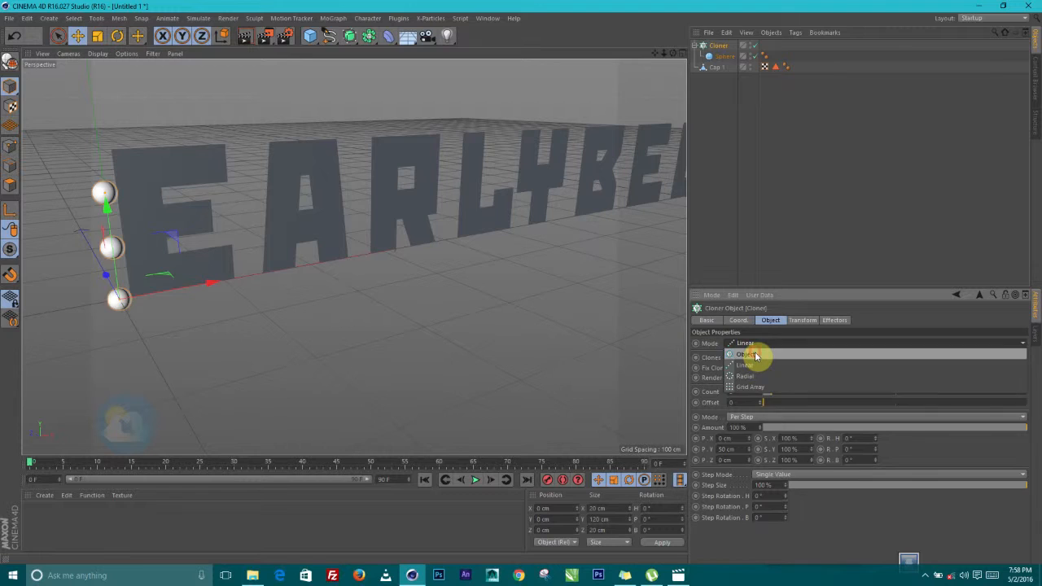
{"action": "left_click", "coordinate": [751, 355]}
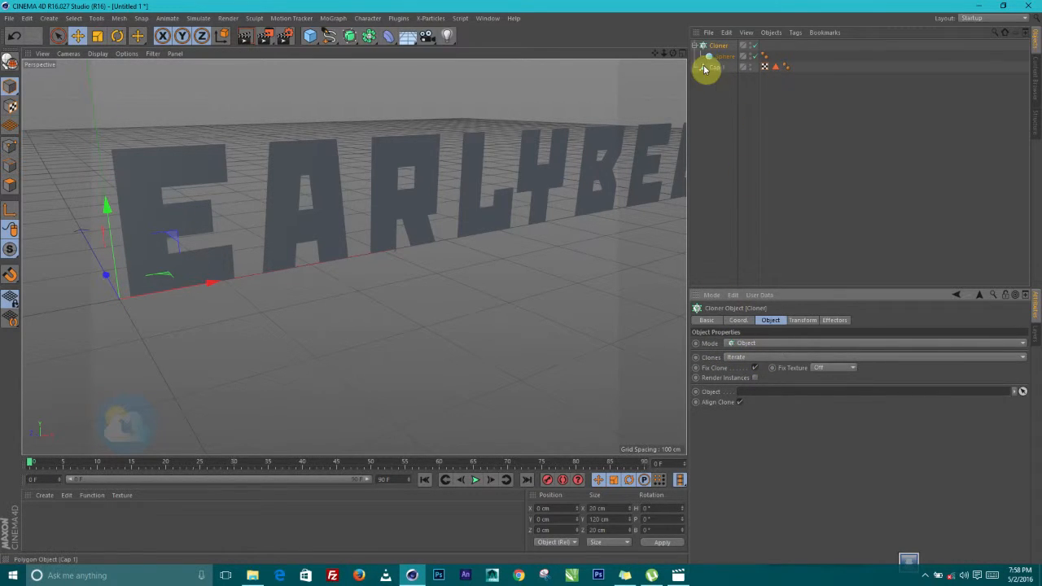
Step: Assign Cap 1 as the object on which the Cloner distributes the spheres
{"action": "mouse_move", "coordinate": [716, 73]}
{"action": "left_mouse_down"}
{"action": "mouse_move", "coordinate": [742, 233]}
{"action": "mouse_move", "coordinate": [749, 402]}
{"action": "mouse_move", "coordinate": [748, 374]}
{"action": "mouse_move", "coordinate": [751, 391]}
{"action": "left_mouse_up"}
{"action": "mouse_move", "coordinate": [421, 214]}
{"action": "left_mouse_down", "text": "alt"}
{"action": "mouse_move", "coordinate": [508, 263]}
{"action": "mouse_move", "coordinate": [478, 240]}
{"action": "mouse_move", "coordinate": [414, 242]}
{"action": "mouse_move", "coordinate": [431, 274]}
{"action": "mouse_move", "coordinate": [139, 304]}
{"action": "left_mouse_up", "text": "alt"}
{"action": "mouse_move", "coordinate": [425, 285]}
{"action": "left_mouse_down", "text": "alt"}
{"action": "mouse_move", "coordinate": [391, 237]}
{"action": "mouse_move", "coordinate": [415, 233]}
{"action": "mouse_move", "coordinate": [367, 255]}
{"action": "mouse_move", "coordinate": [364, 230]}
{"action": "mouse_move", "coordinate": [349, 252]}
{"action": "left_mouse_up", "text": "alt"}
{"action": "left_click_drag", "start_coordinate": [361, 204], "coordinate": [394, 238], "text": "alt"}
{"action": "left_click_drag", "start_coordinate": [542, 269], "coordinate": [403, 295], "text": "alt"}
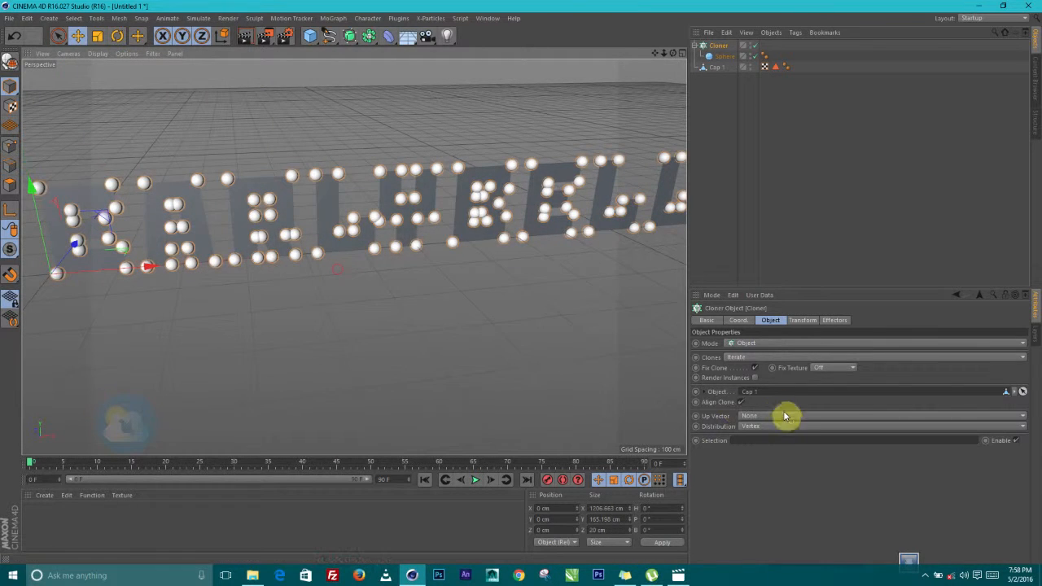
Step: Try the Surface, Polygon Center, Vertex and Edge distributions for the clones on the letters
{"action": "left_click", "coordinate": [744, 427]}
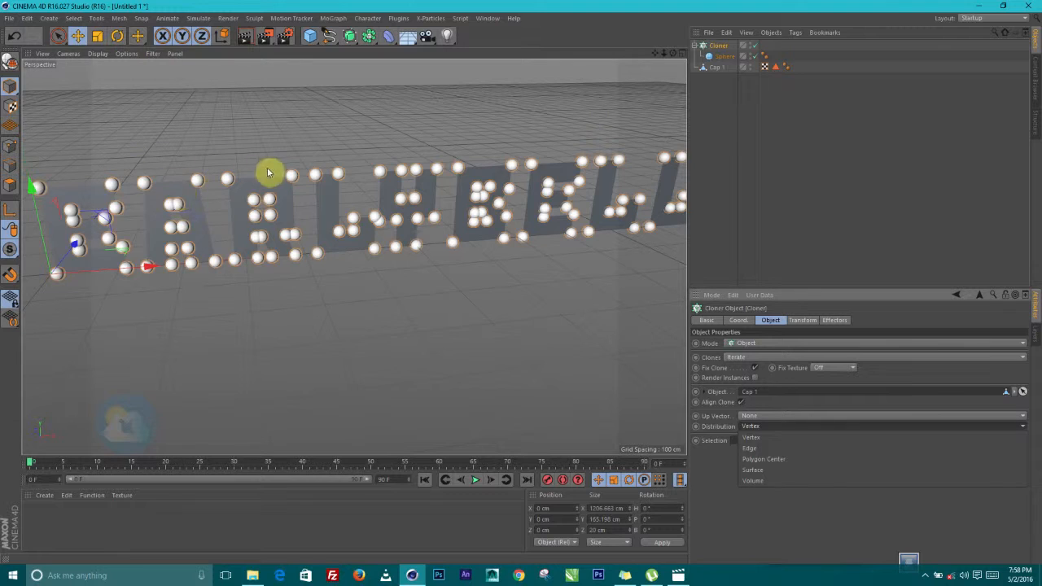
{"action": "left_click", "coordinate": [299, 252]}
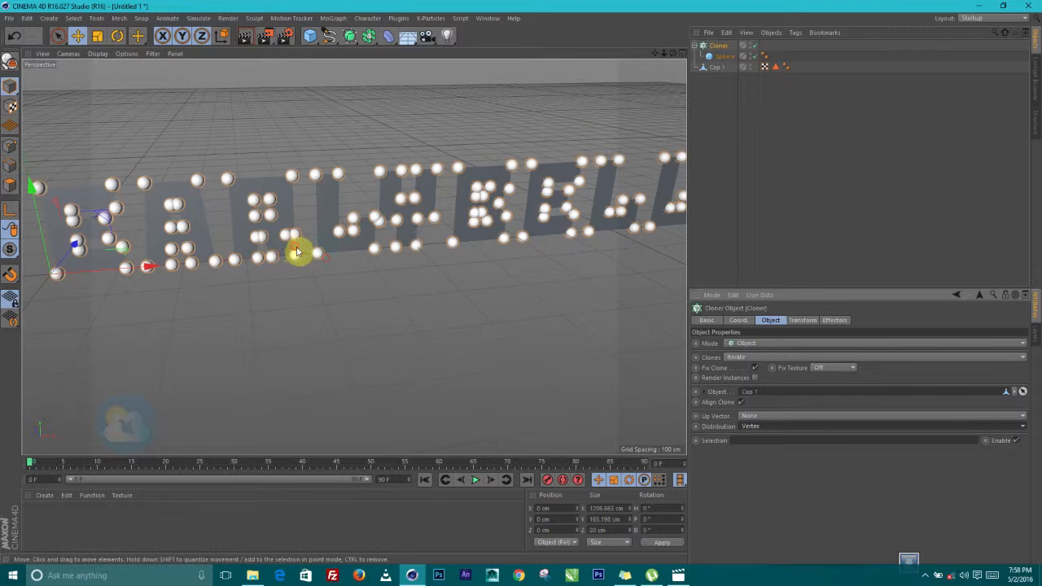
{"action": "left_click", "coordinate": [764, 429]}
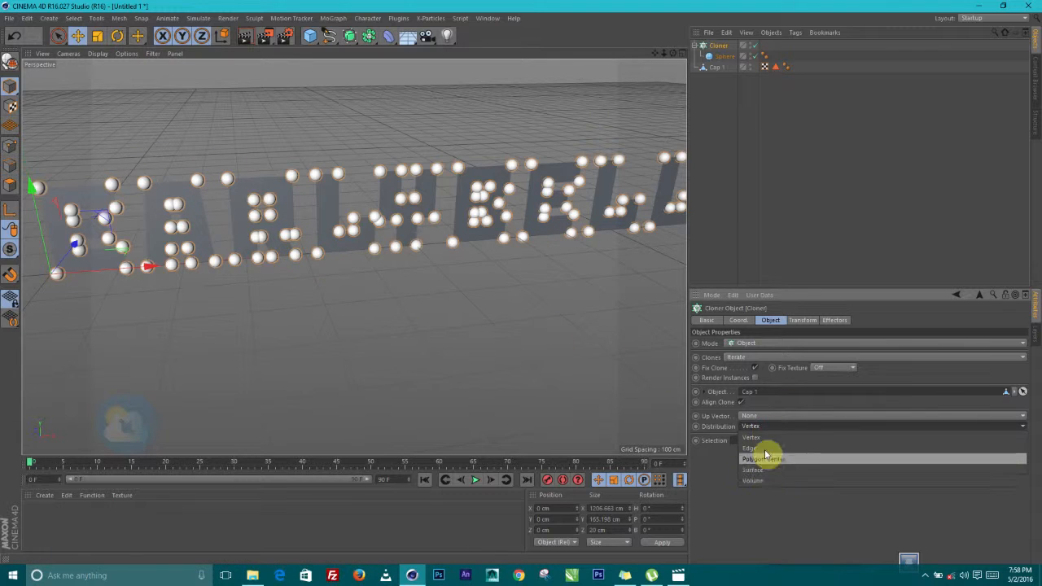
{"action": "left_click", "coordinate": [751, 470]}
{"action": "left_click_drag", "start_coordinate": [426, 291], "coordinate": [453, 283], "text": "alt"}
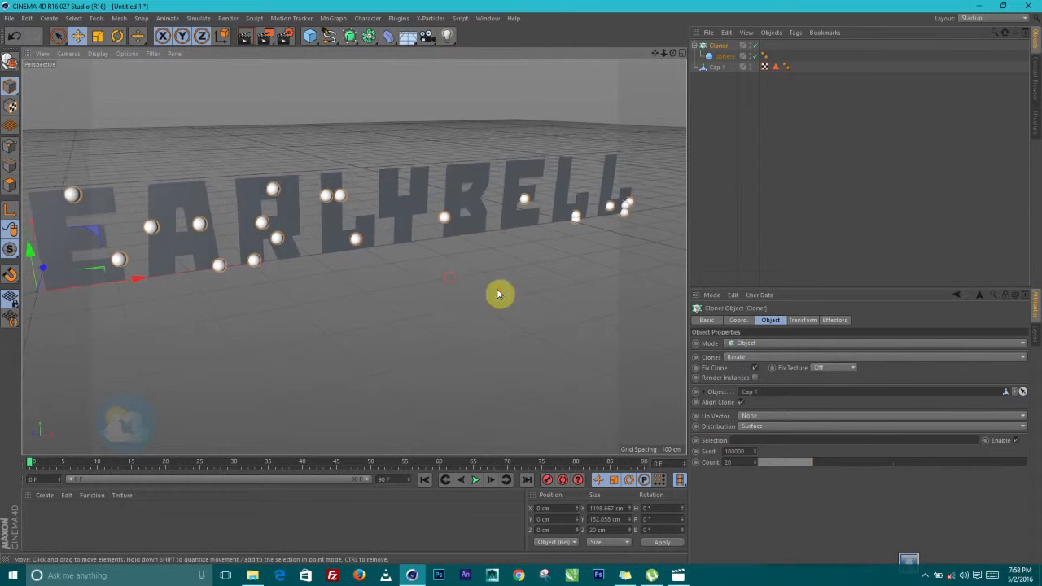
{"action": "left_click", "coordinate": [758, 428]}
{"action": "left_click", "coordinate": [759, 459]}
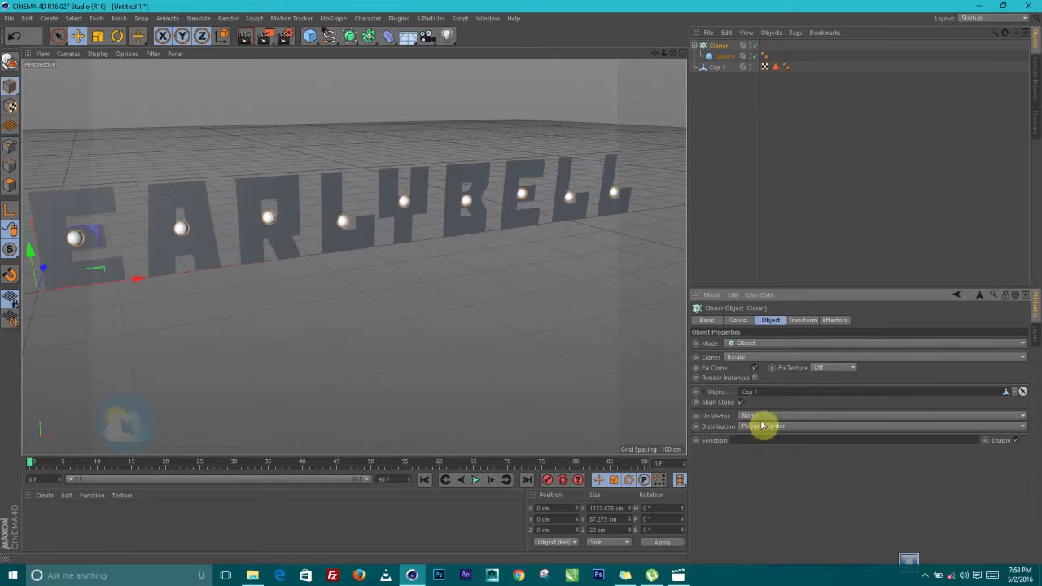
{"action": "left_click", "coordinate": [756, 428]}
{"action": "left_click", "coordinate": [757, 437]}
{"action": "left_click", "coordinate": [761, 426]}
{"action": "left_click", "coordinate": [766, 448]}
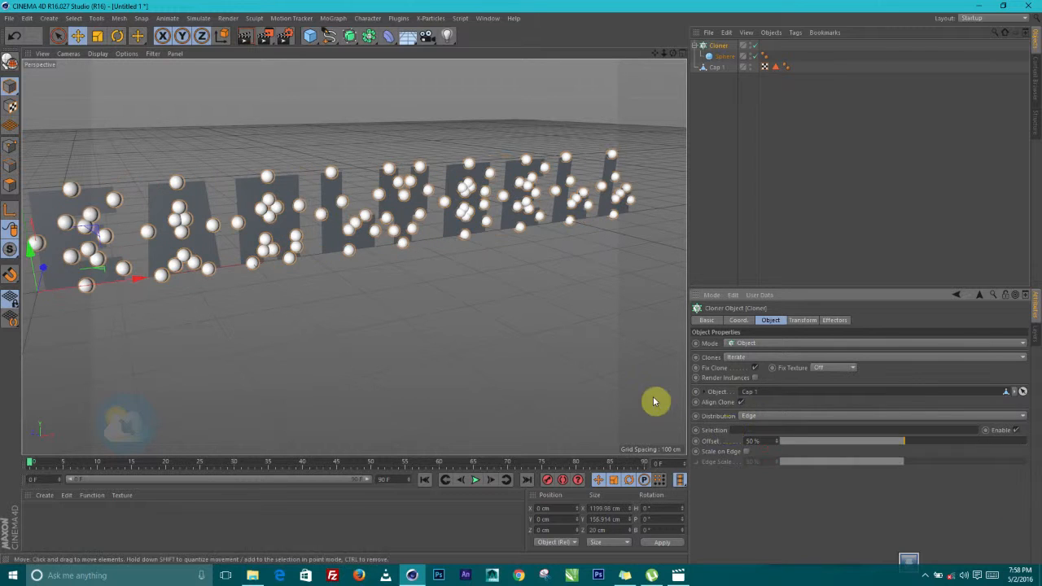
Step: Set the Cloner's distribution to Surface
{"action": "left_click", "coordinate": [771, 420]}
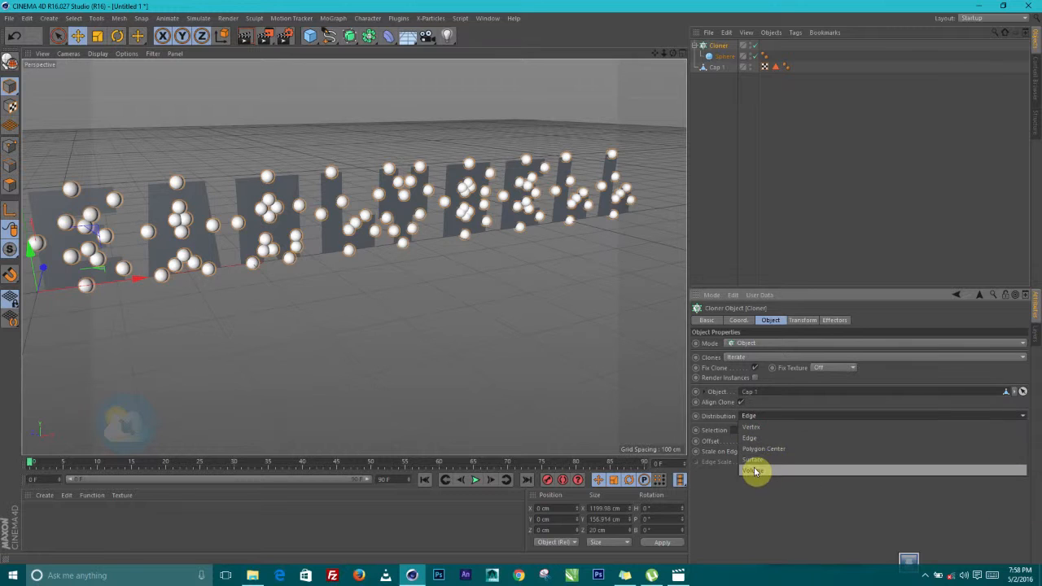
{"action": "left_click", "coordinate": [757, 470]}
{"action": "left_click_drag", "start_coordinate": [413, 293], "coordinate": [370, 291], "text": "alt"}
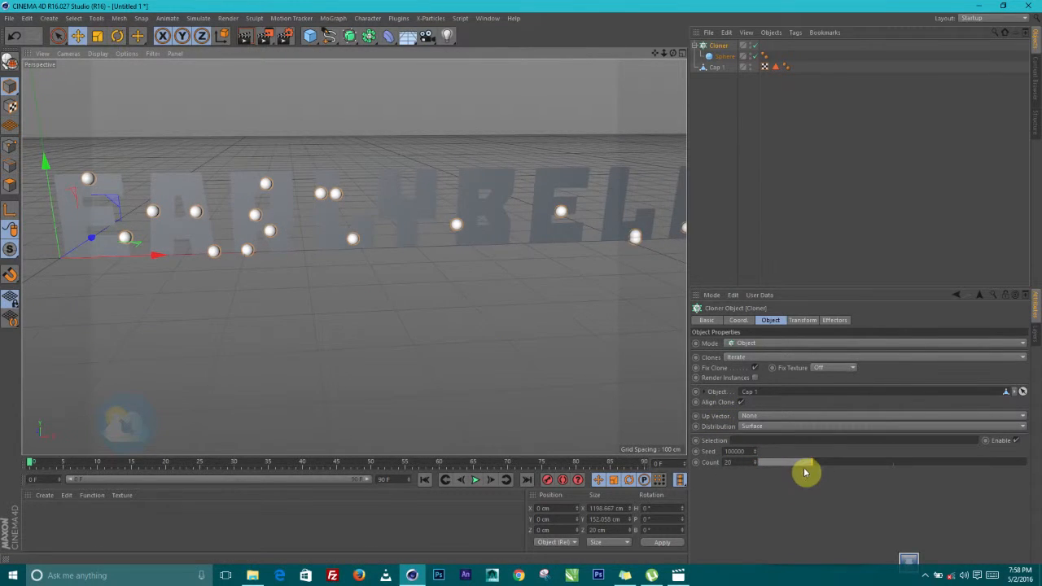
Step: Try clone counts of 100 and 10000 in the Cloner
{"action": "left_click_drag", "start_coordinate": [814, 467], "coordinate": [1038, 444]}
{"action": "mouse_move", "coordinate": [320, 289]}
{"action": "left_mouse_down", "text": "alt"}
{"action": "mouse_move", "coordinate": [345, 270]}
{"action": "mouse_move", "coordinate": [310, 271]}
{"action": "left_mouse_up", "text": "alt"}
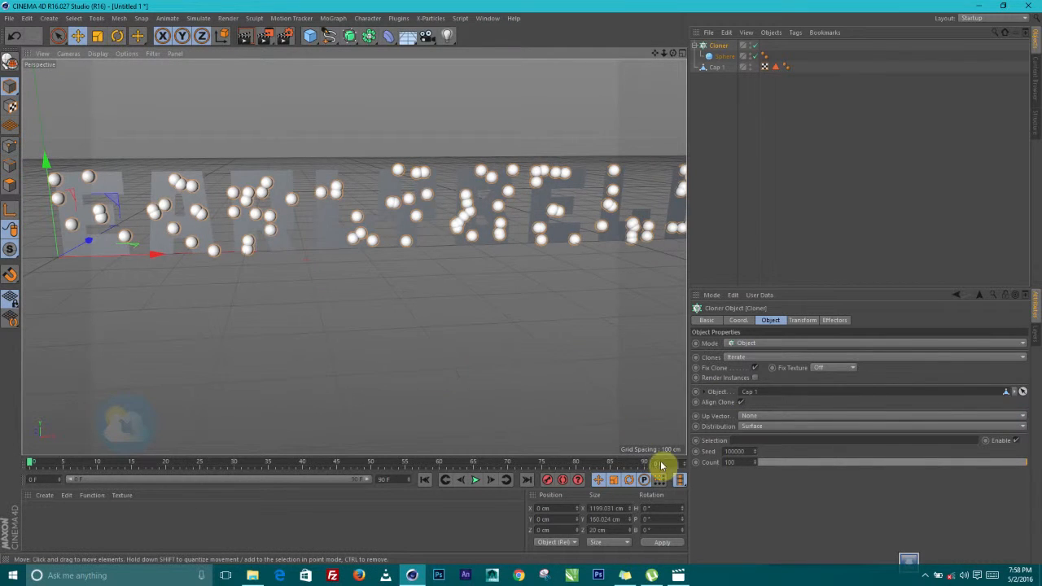
{"action": "left_click", "coordinate": [746, 463]}
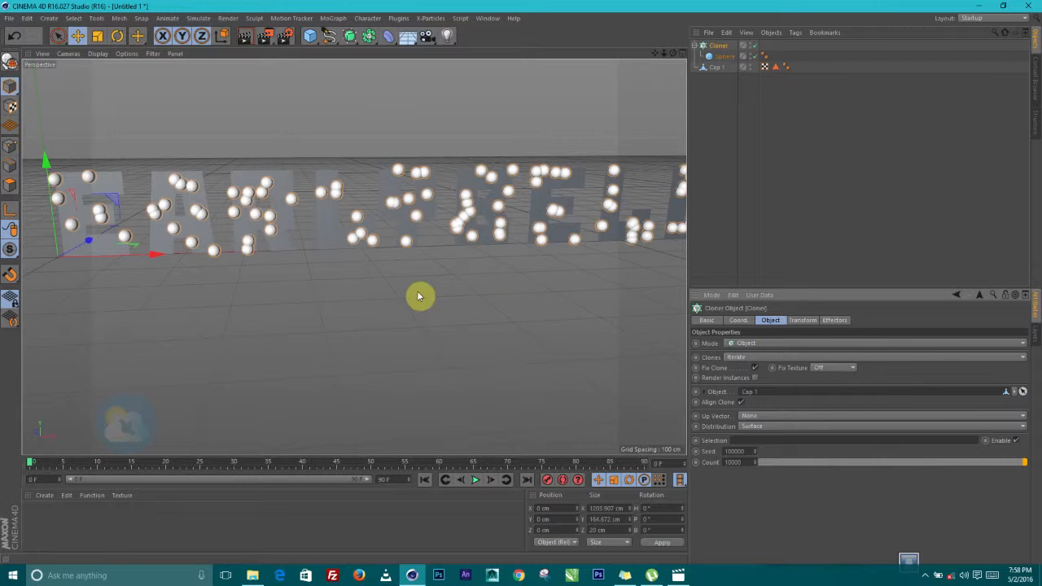
{"action": "mouse_move", "coordinate": [316, 170]}
{"action": "left_mouse_down", "text": "alt"}
{"action": "mouse_move", "coordinate": [361, 139]}
{"action": "mouse_move", "coordinate": [366, 214]}
{"action": "mouse_move", "coordinate": [389, 209]}
{"action": "mouse_move", "coordinate": [295, 228]}
{"action": "left_mouse_up", "text": "alt"}
Step: Set the Cloner's count to 5000 and view the letters from another angle
{"action": "double_click", "coordinate": [731, 462]}
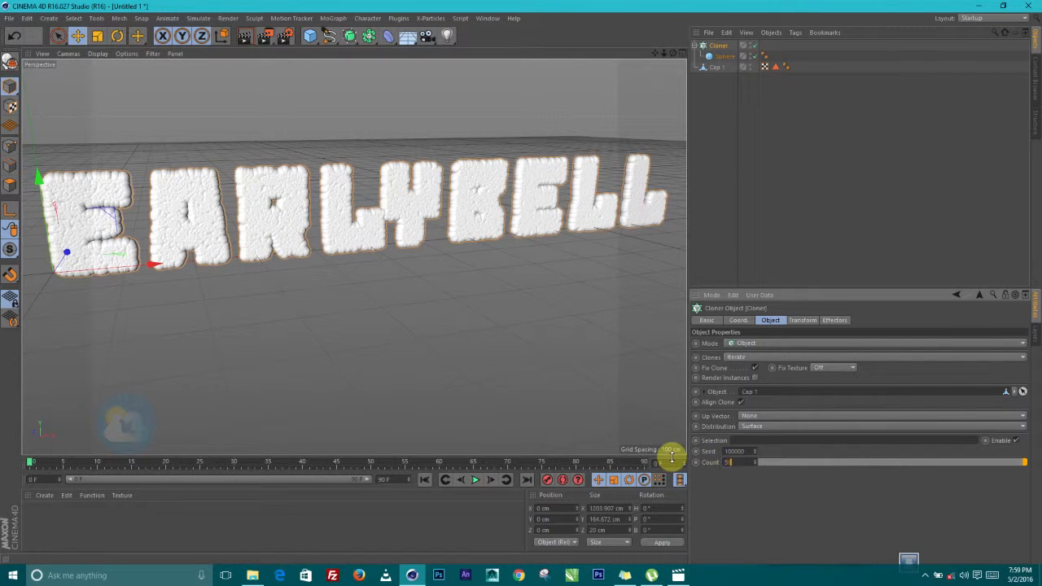
{"action": "type", "text": "5000"}
{"action": "key", "text": "Return"}
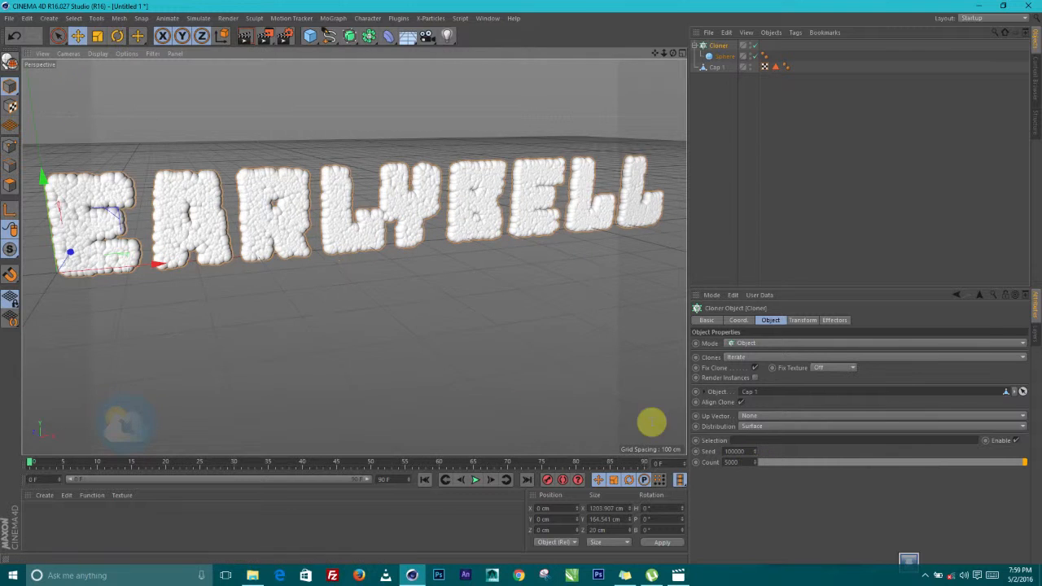
{"action": "left_click_drag", "start_coordinate": [413, 255], "coordinate": [500, 337], "text": "alt"}
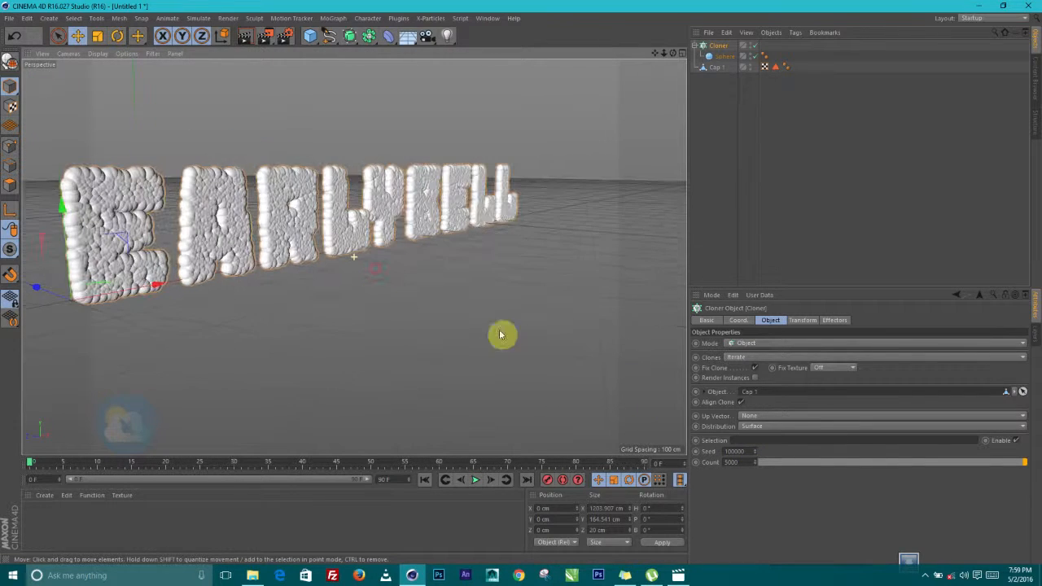
Step: Set the Cloner's count to 3000 and inspect the sphere-covered letters up close
{"action": "left_click", "coordinate": [749, 463]}
{"action": "type", "text": "1"}
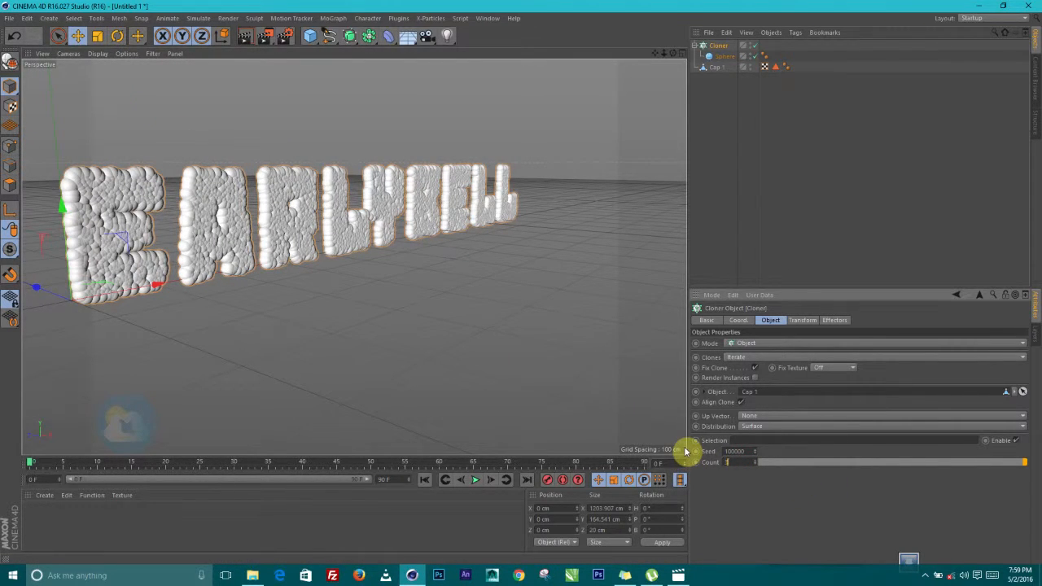
{"action": "key", "text": "Return"}
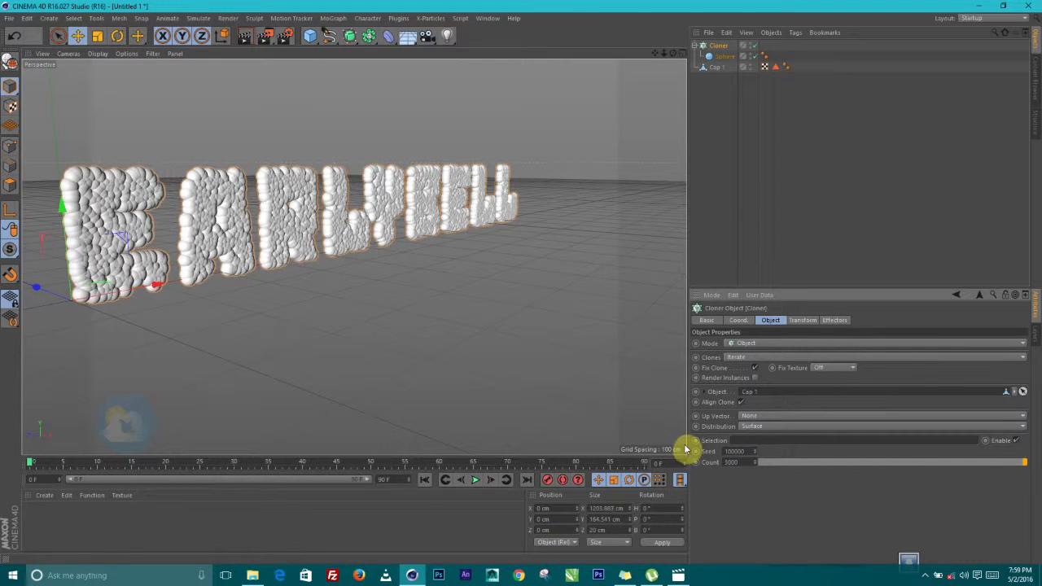
{"action": "mouse_move", "coordinate": [301, 259]}
{"action": "left_mouse_down", "text": "alt"}
{"action": "mouse_move", "coordinate": [330, 249]}
{"action": "mouse_move", "coordinate": [274, 263]}
{"action": "mouse_move", "coordinate": [310, 270]}
{"action": "mouse_move", "coordinate": [251, 251]}
{"action": "mouse_move", "coordinate": [349, 262]}
{"action": "left_mouse_up", "text": "alt"}
{"action": "right_click_drag", "start_coordinate": [313, 206], "coordinate": [339, 182], "text": "alt"}
{"action": "mouse_move", "coordinate": [285, 222]}
{"action": "left_mouse_down", "text": "alt"}
{"action": "mouse_move", "coordinate": [409, 235]}
{"action": "mouse_move", "coordinate": [328, 247]}
{"action": "mouse_move", "coordinate": [368, 246]}
{"action": "left_mouse_up", "text": "alt"}
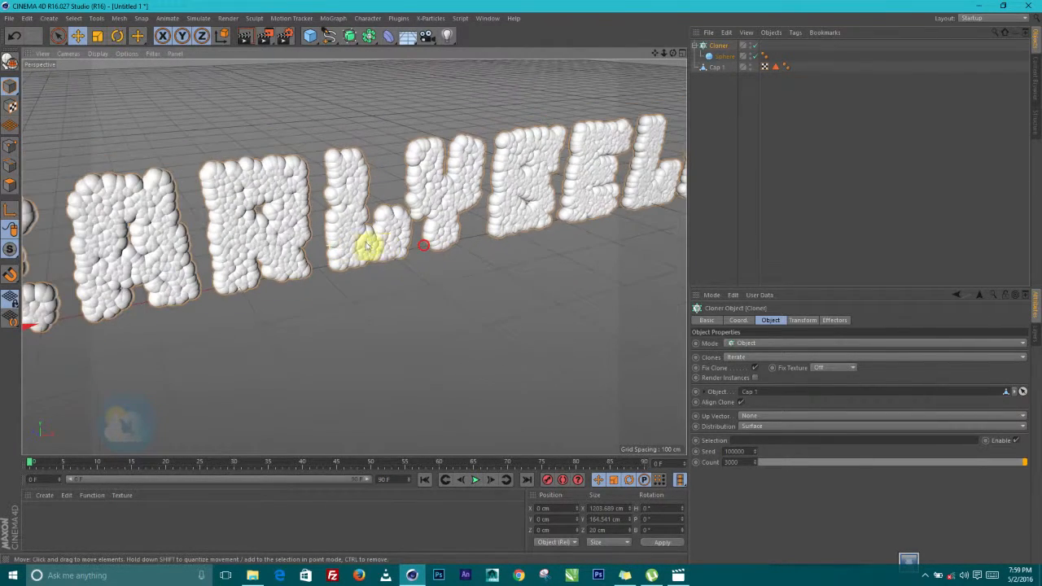
{"action": "left_click_drag", "start_coordinate": [472, 213], "coordinate": [442, 216], "text": "alt"}
Step: Set the radius of the cloned sphere to 5 cm
{"action": "left_click", "coordinate": [715, 56]}
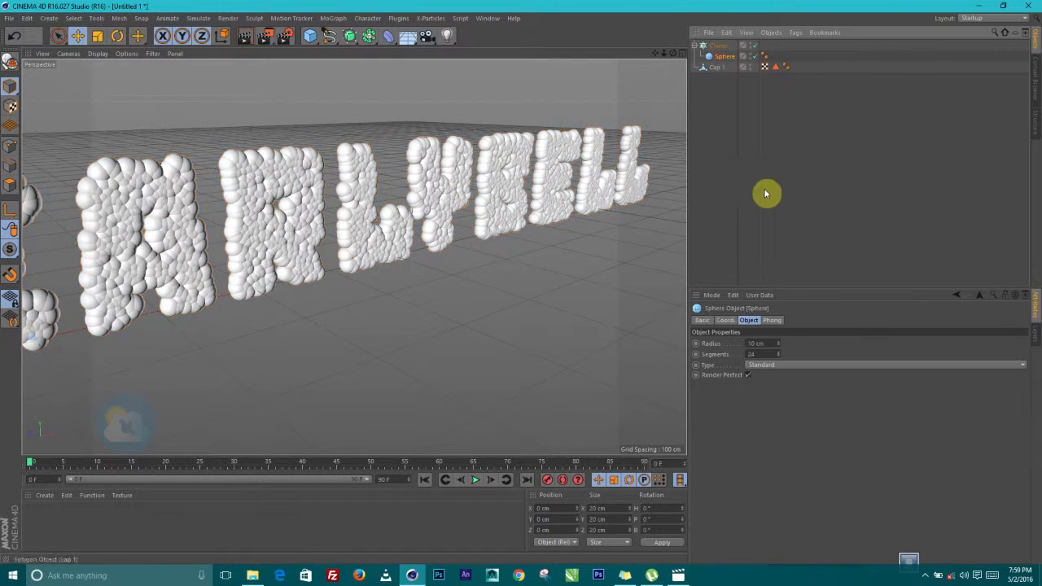
{"action": "left_click", "coordinate": [759, 343]}
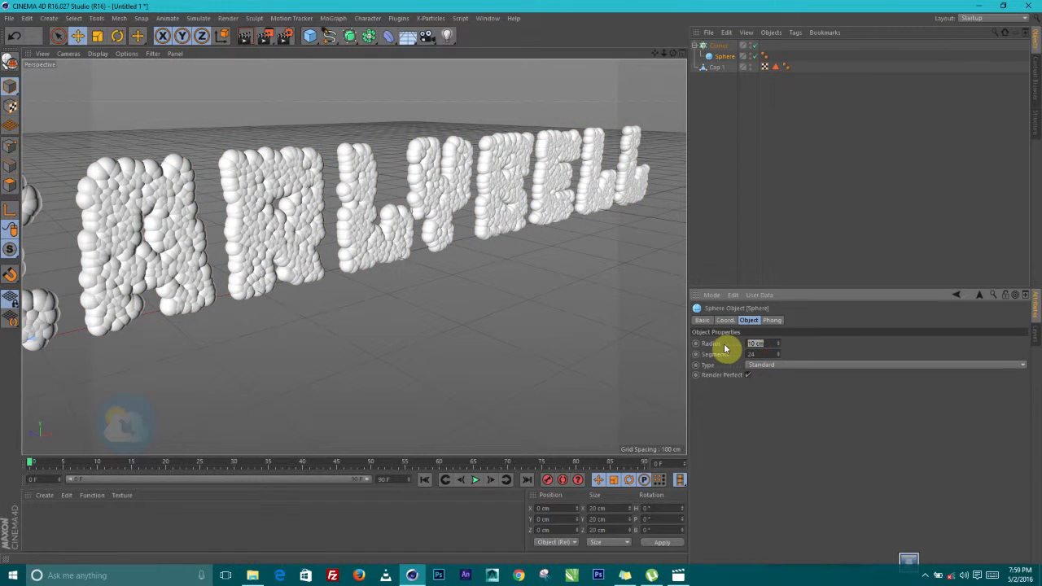
{"action": "type", "text": "5"}
{"action": "key", "text": "Return"}
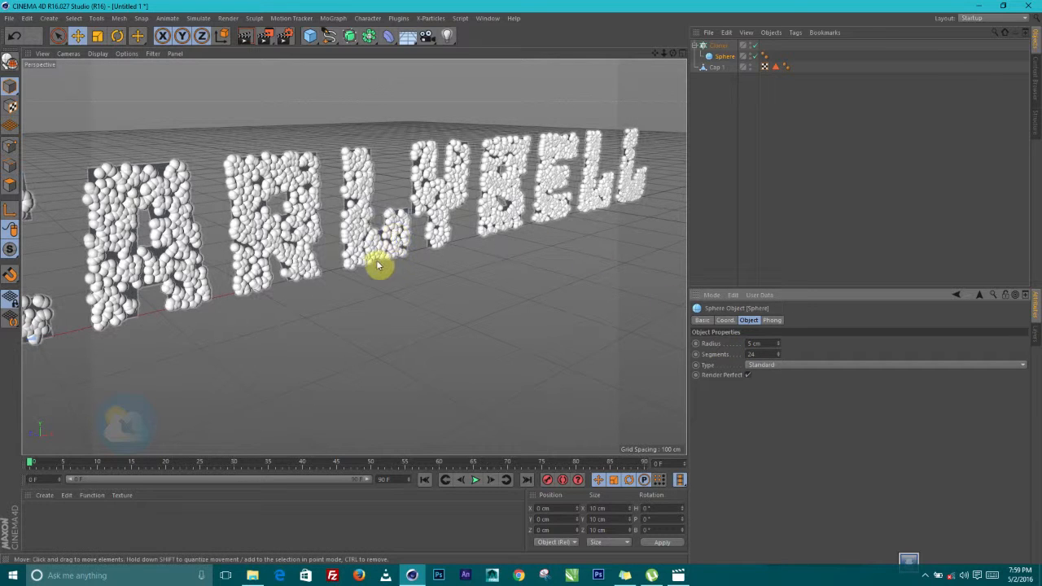
{"action": "left_click_drag", "start_coordinate": [375, 264], "coordinate": [283, 267], "text": "alt"}
{"action": "left_click_drag", "start_coordinate": [353, 260], "coordinate": [600, 117], "text": "alt"}
Step: Hide Cap 1 in both the editor and the renderer
{"action": "left_click", "coordinate": [717, 68]}
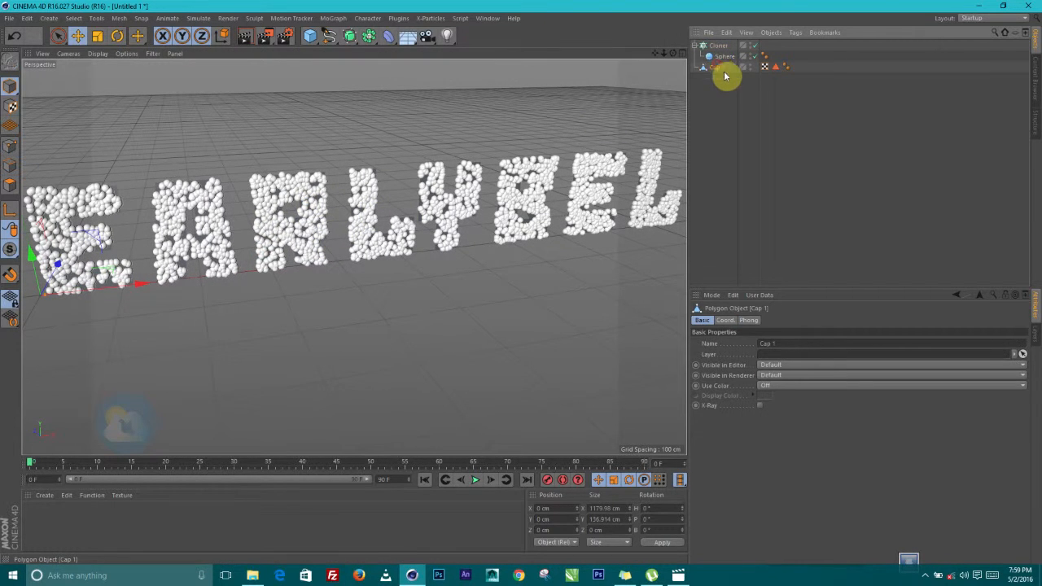
{"action": "double_click", "coordinate": [751, 66]}
{"action": "left_click", "coordinate": [750, 70]}
{"action": "left_click_drag", "start_coordinate": [321, 245], "coordinate": [484, 217], "text": "alt"}
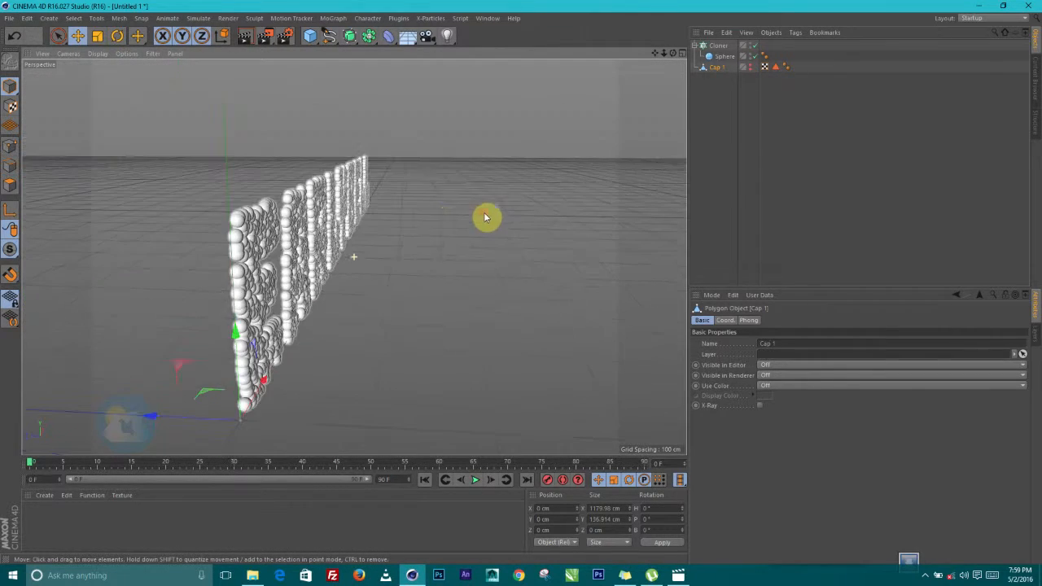
{"action": "left_click_drag", "start_coordinate": [332, 237], "coordinate": [254, 275], "text": "alt"}
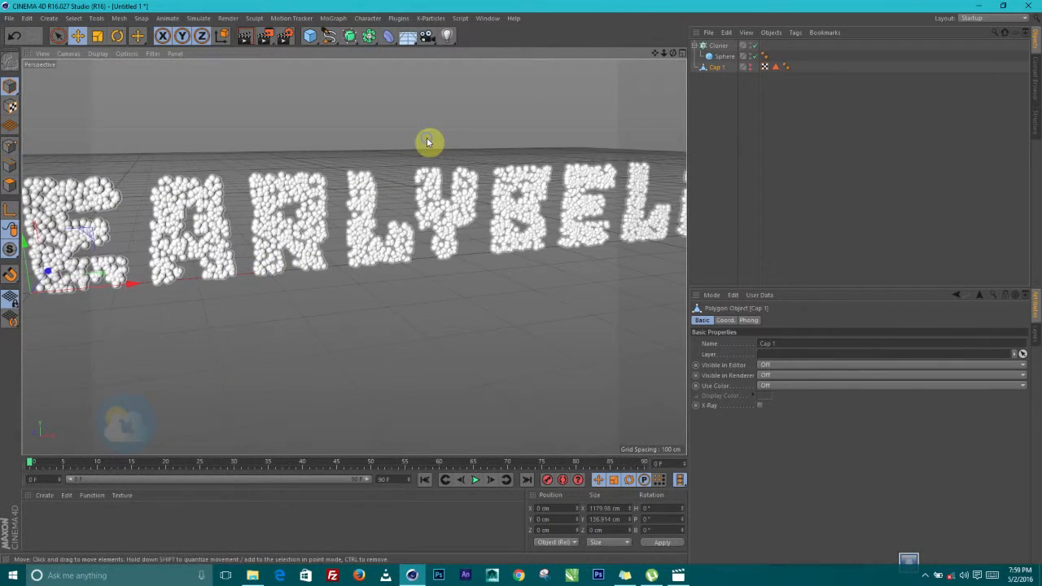
{"action": "left_click_drag", "start_coordinate": [428, 144], "coordinate": [470, 192], "text": "alt"}
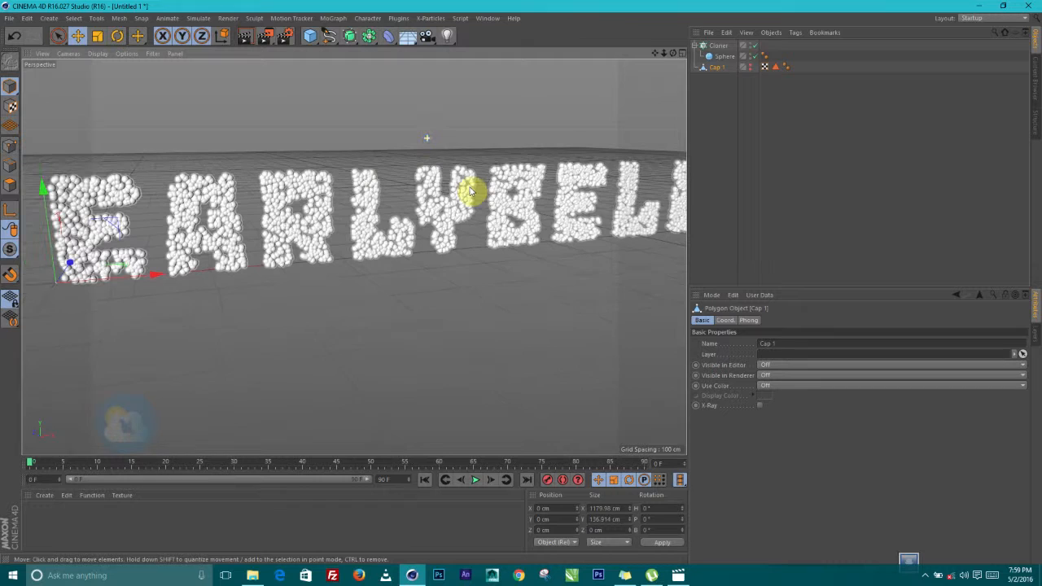
Step: Set the Cloner's count to 4000
{"action": "left_click", "coordinate": [720, 46]}
{"action": "double_click", "coordinate": [732, 463]}
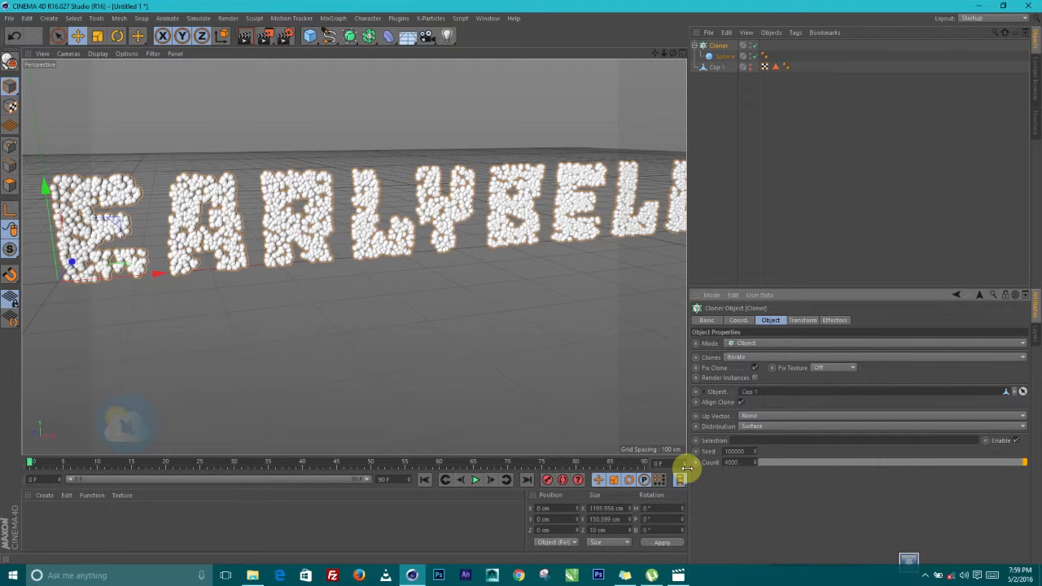
{"action": "mouse_move", "coordinate": [507, 268]}
{"action": "left_mouse_down", "text": "alt"}
{"action": "mouse_move", "coordinate": [526, 251]}
{"action": "mouse_move", "coordinate": [437, 233]}
{"action": "mouse_move", "coordinate": [442, 244]}
{"action": "mouse_move", "coordinate": [414, 258]}
{"action": "mouse_move", "coordinate": [535, 282]}
{"action": "mouse_move", "coordinate": [570, 309]}
{"action": "left_mouse_up", "text": "alt"}
{"action": "middle_click_drag", "start_coordinate": [402, 298], "coordinate": [448, 297], "text": "alt"}
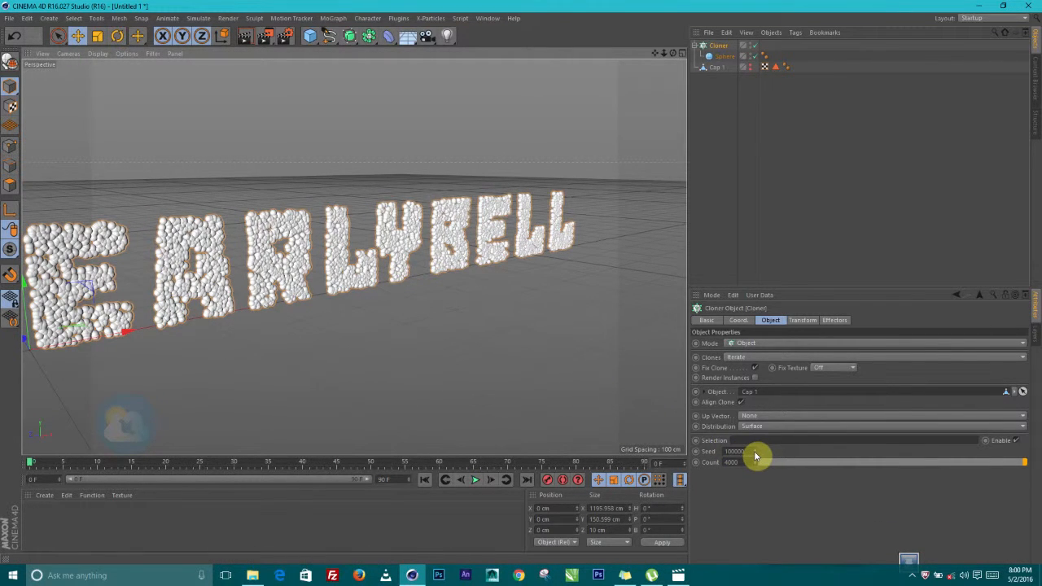
Step: Set the Cloner's seed to 99999 and render the view to check the sphere-covered letters
{"action": "left_click", "coordinate": [755, 454]}
{"action": "mouse_move", "coordinate": [479, 304]}
{"action": "left_mouse_down", "text": "alt"}
{"action": "mouse_move", "coordinate": [418, 311]}
{"action": "mouse_move", "coordinate": [288, 269]}
{"action": "mouse_move", "coordinate": [434, 253]}
{"action": "mouse_move", "coordinate": [435, 265]}
{"action": "mouse_move", "coordinate": [426, 233]}
{"action": "mouse_move", "coordinate": [420, 249]}
{"action": "mouse_move", "coordinate": [434, 254]}
{"action": "left_mouse_up", "text": "alt"}
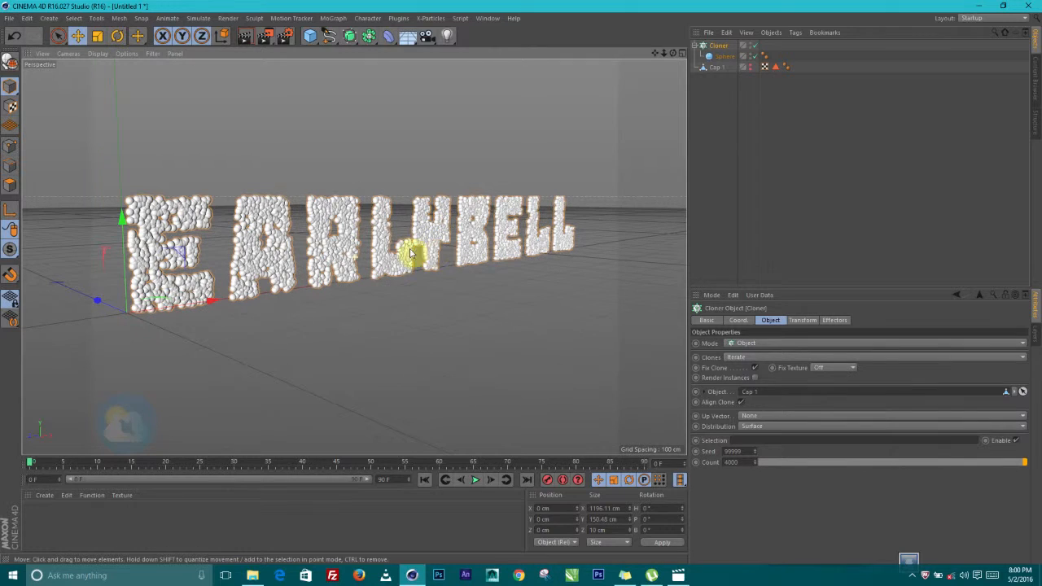
{"action": "left_click", "coordinate": [245, 36]}
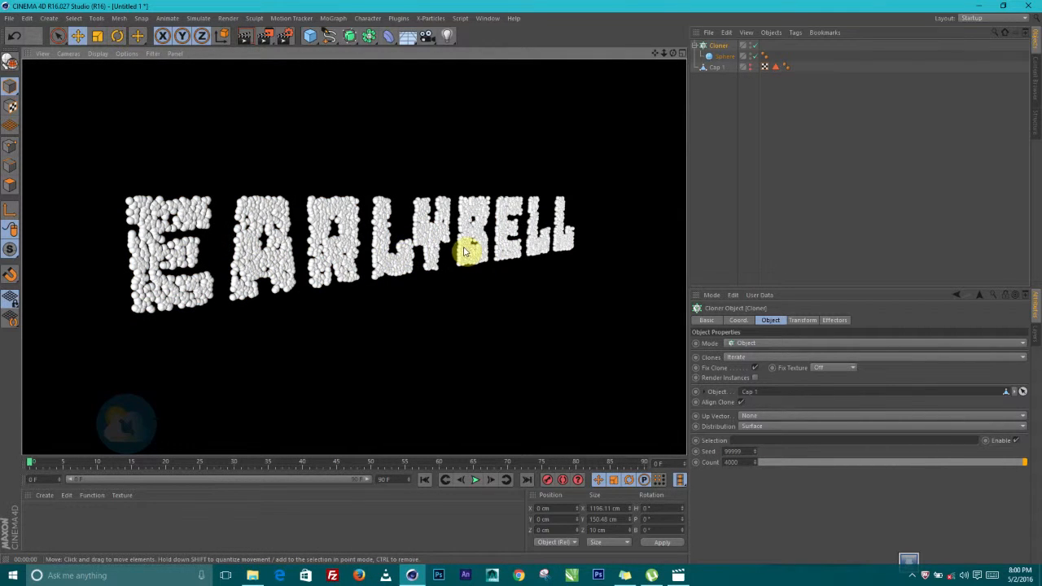
{"action": "left_click", "coordinate": [721, 47]}
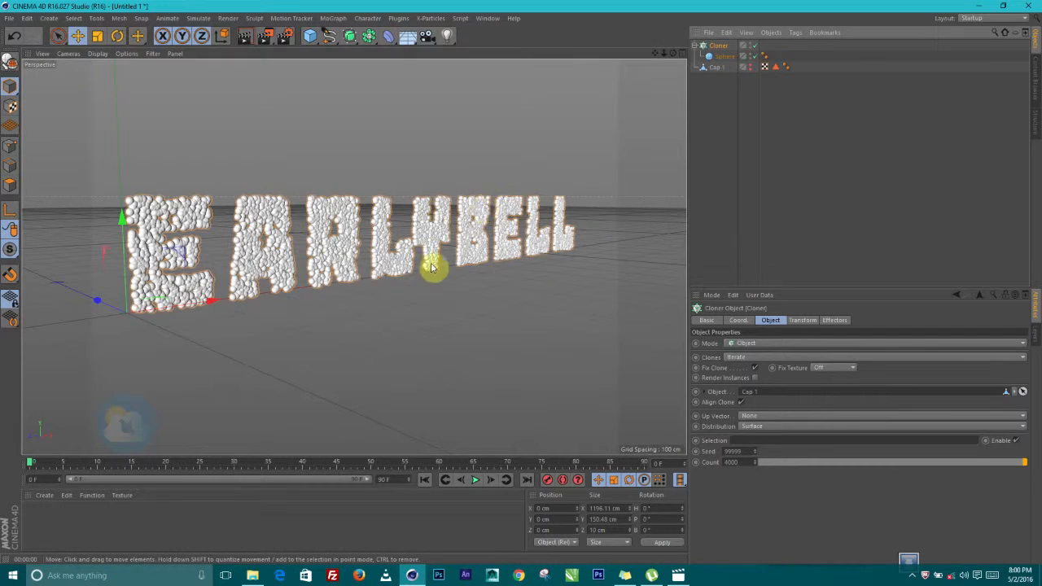
{"action": "left_click_drag", "start_coordinate": [444, 261], "coordinate": [420, 264], "text": "alt"}
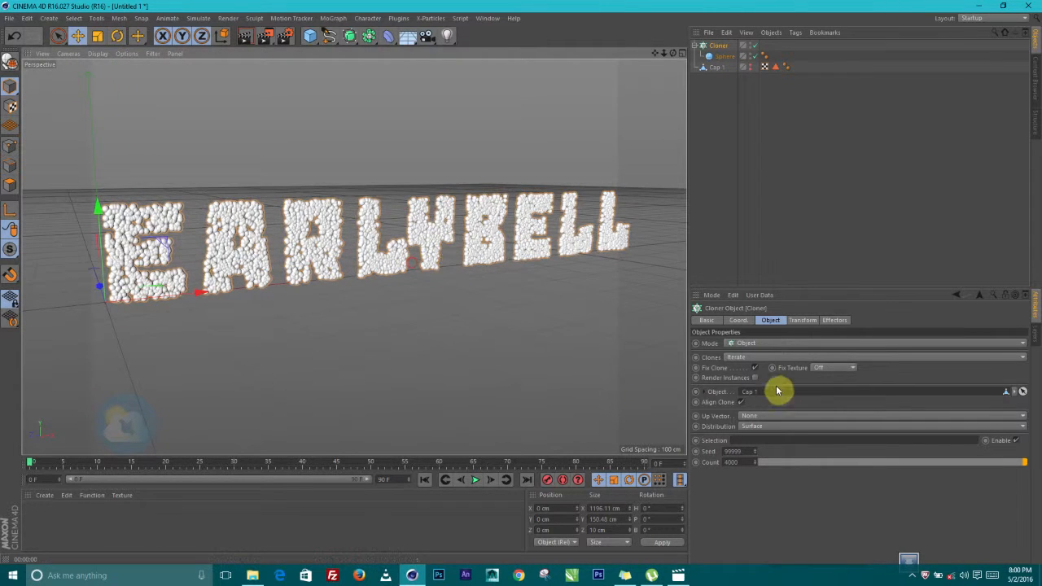
Step: Add a Random effector to the Cloner
{"action": "left_click", "coordinate": [802, 320]}
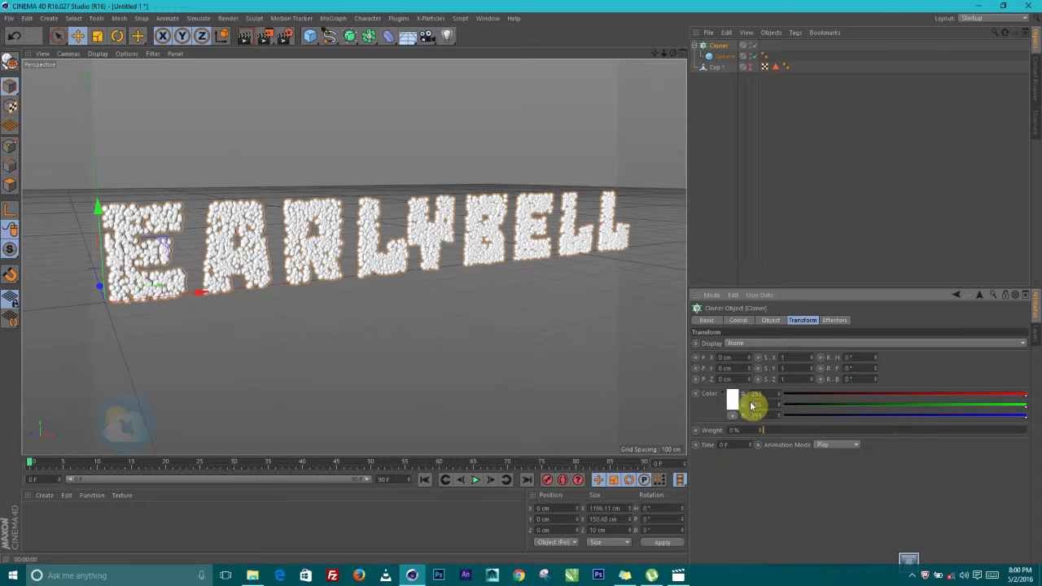
{"action": "left_click", "coordinate": [835, 322]}
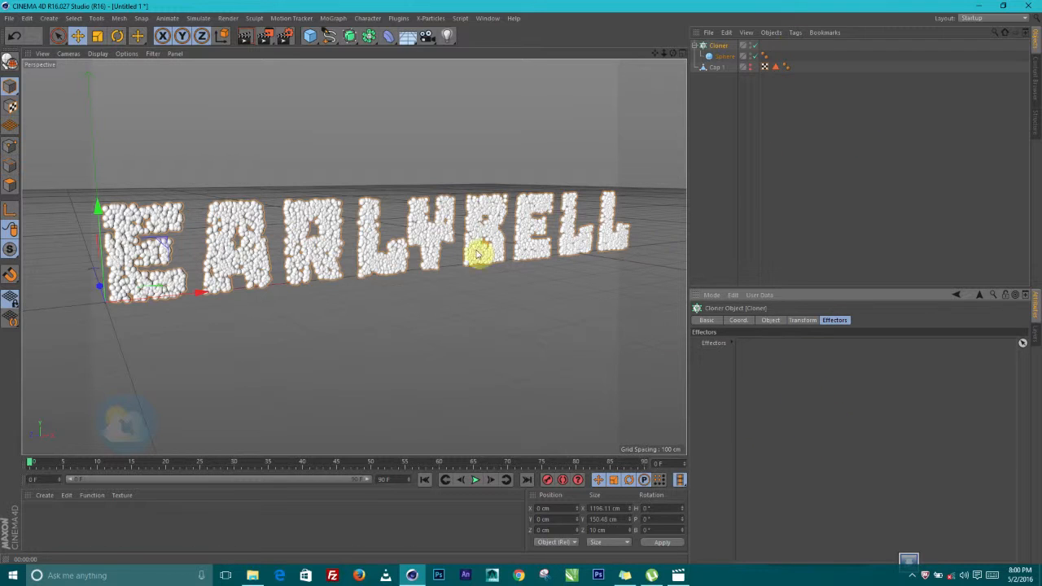
{"action": "left_click", "coordinate": [291, 18]}
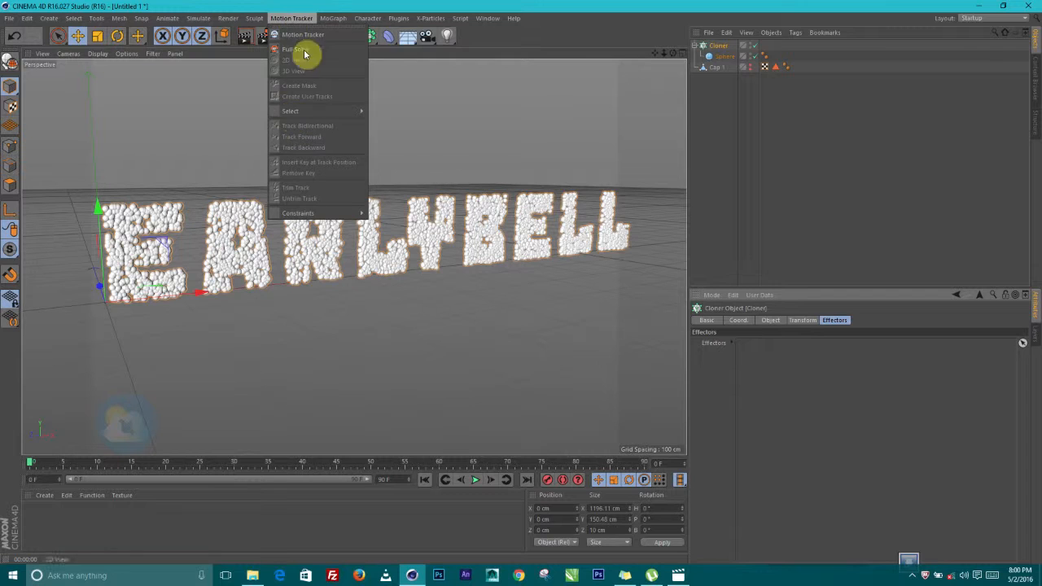
{"action": "mouse_move", "coordinate": [333, 18]}
{"action": "mouse_move", "coordinate": [358, 34]}
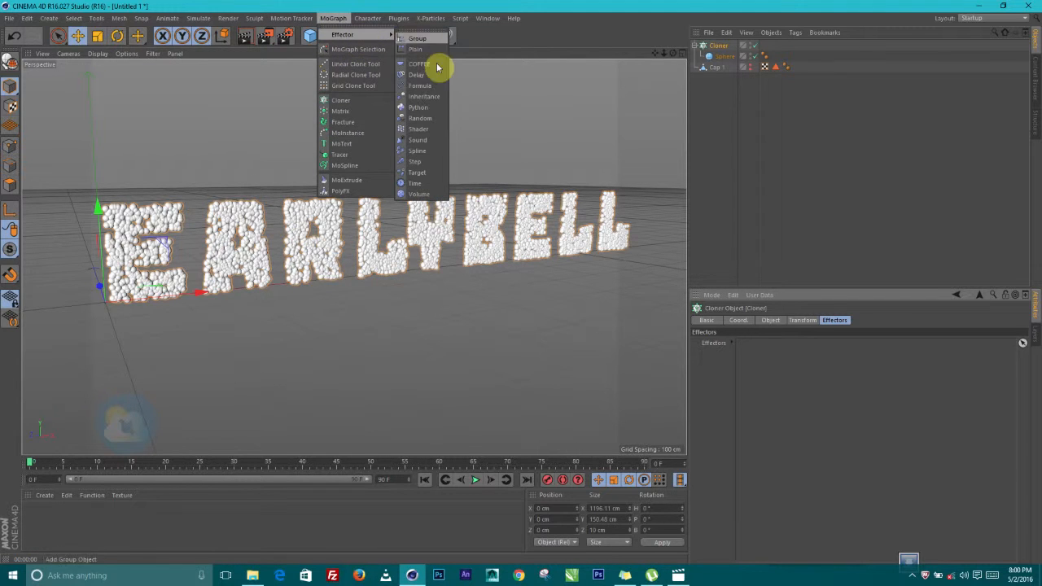
{"action": "left_click", "coordinate": [420, 118]}
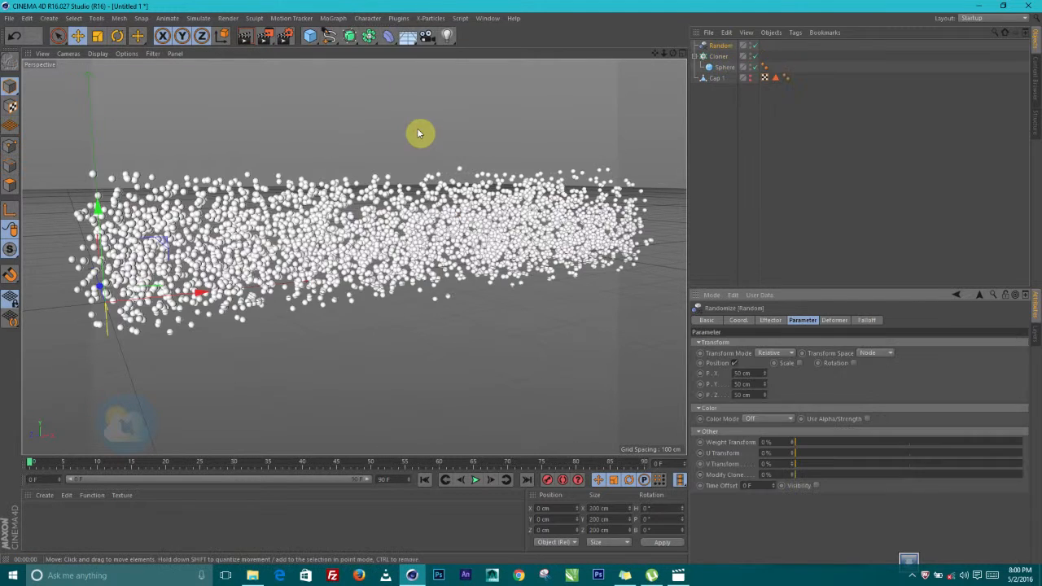
Step: Set the Random effector's position offsets to 240 cm in X, 80 cm in Y and 125 cm in Z
{"action": "mouse_move", "coordinate": [303, 243]}
{"action": "left_mouse_down", "text": "alt"}
{"action": "mouse_move", "coordinate": [431, 251]}
{"action": "mouse_move", "coordinate": [447, 269]}
{"action": "mouse_move", "coordinate": [268, 281]}
{"action": "mouse_move", "coordinate": [337, 267]}
{"action": "mouse_move", "coordinate": [321, 263]}
{"action": "mouse_move", "coordinate": [342, 256]}
{"action": "mouse_move", "coordinate": [503, 409]}
{"action": "mouse_move", "coordinate": [465, 210]}
{"action": "mouse_move", "coordinate": [426, 201]}
{"action": "mouse_move", "coordinate": [611, 207]}
{"action": "left_mouse_up", "text": "alt"}
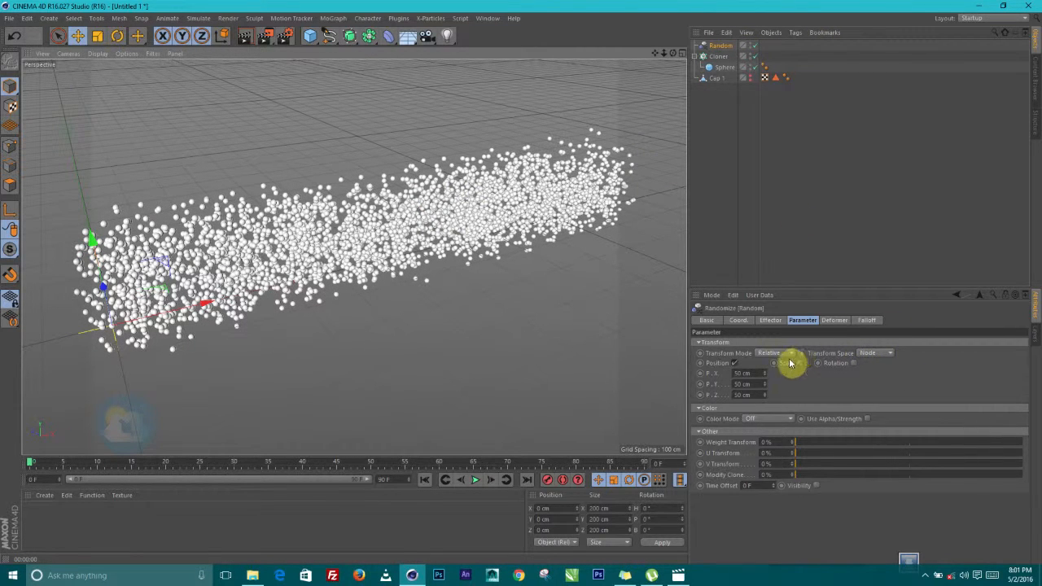
{"action": "left_click", "coordinate": [756, 374]}
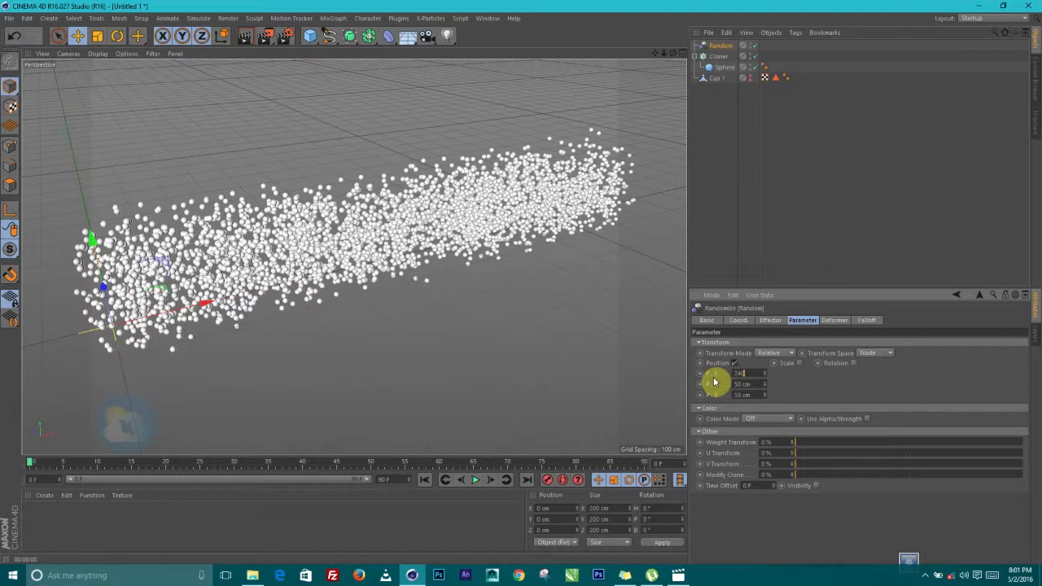
{"action": "type", "text": "240"}
{"action": "key", "text": "Return"}
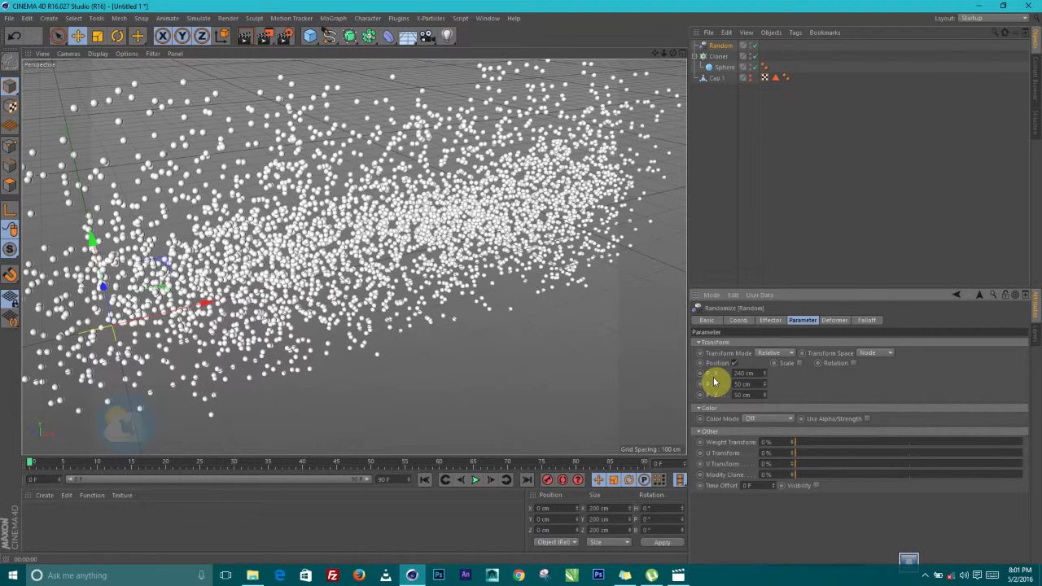
{"action": "left_click_drag", "start_coordinate": [550, 268], "coordinate": [391, 257], "text": "alt"}
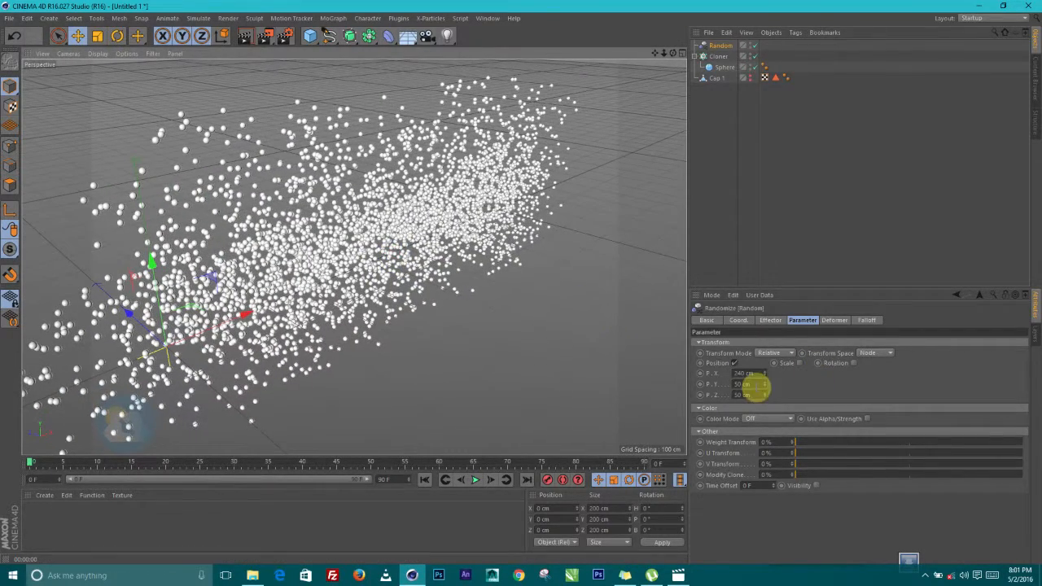
{"action": "left_click", "coordinate": [749, 384]}
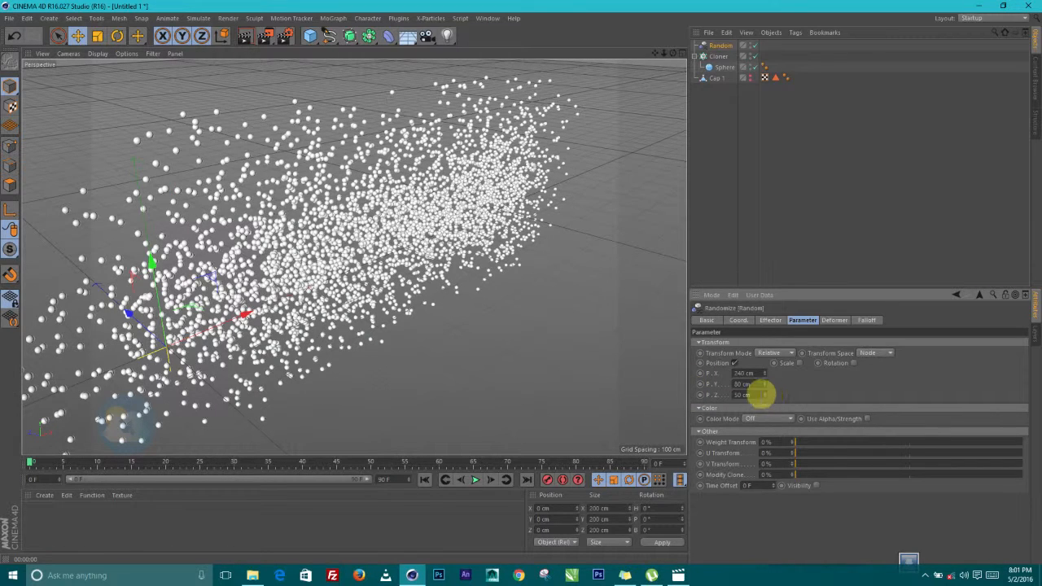
{"action": "left_click", "coordinate": [750, 395]}
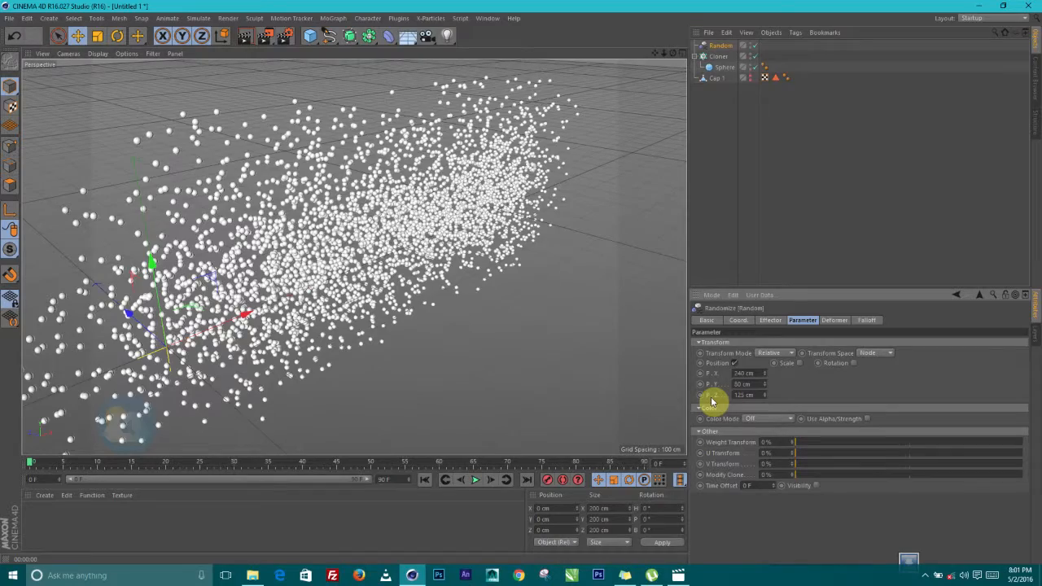
Step: Enable scale variation with Uniform Scale on the Random effector and set the scale to 5
{"action": "left_click_drag", "start_coordinate": [389, 281], "coordinate": [361, 262], "text": "alt"}
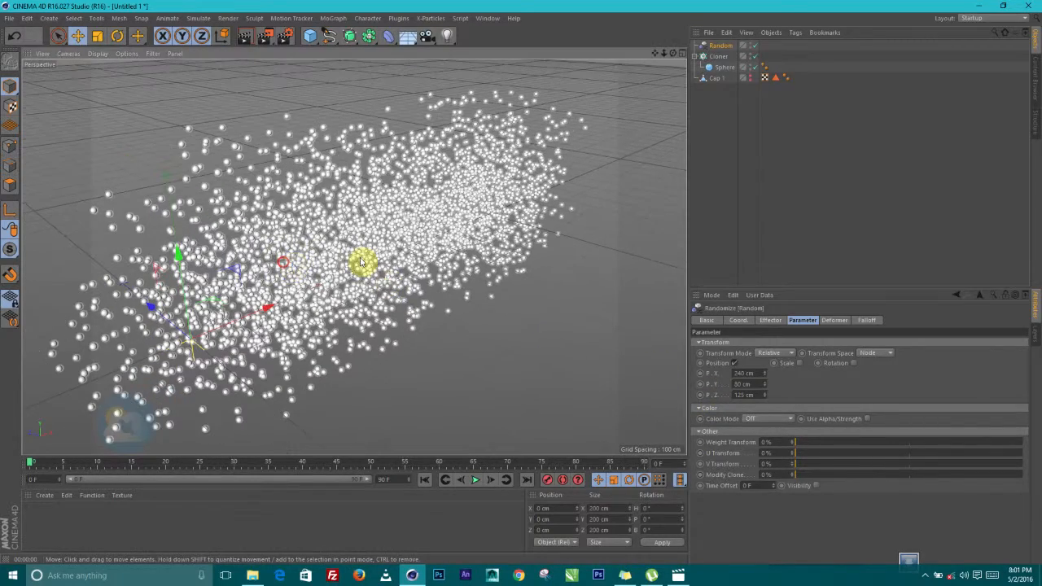
{"action": "left_click_drag", "start_coordinate": [442, 253], "coordinate": [341, 253], "text": "alt"}
{"action": "left_click_drag", "start_coordinate": [441, 252], "coordinate": [461, 242], "text": "alt"}
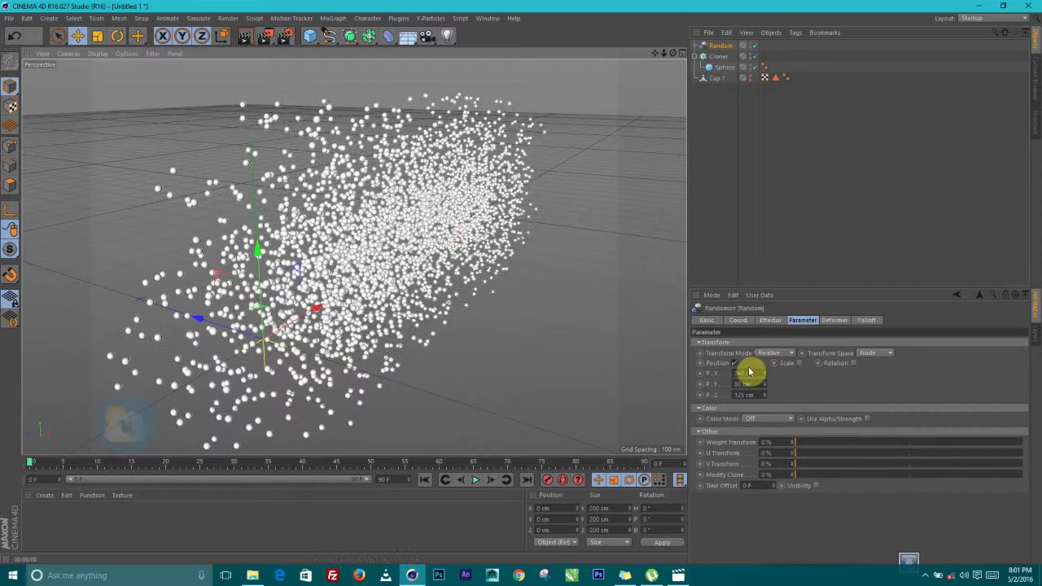
{"action": "left_click", "coordinate": [802, 365]}
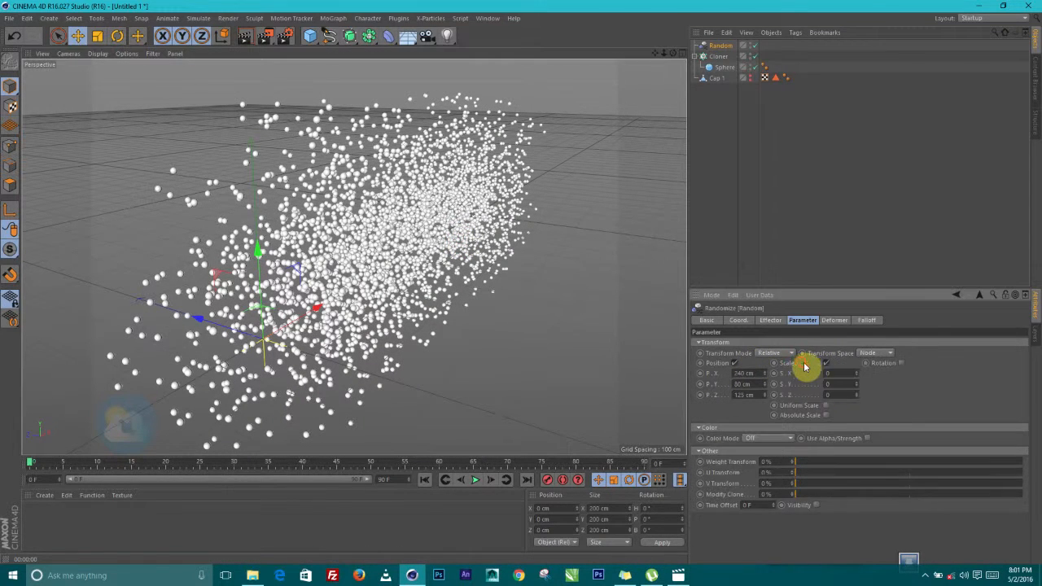
{"action": "left_click", "coordinate": [810, 406]}
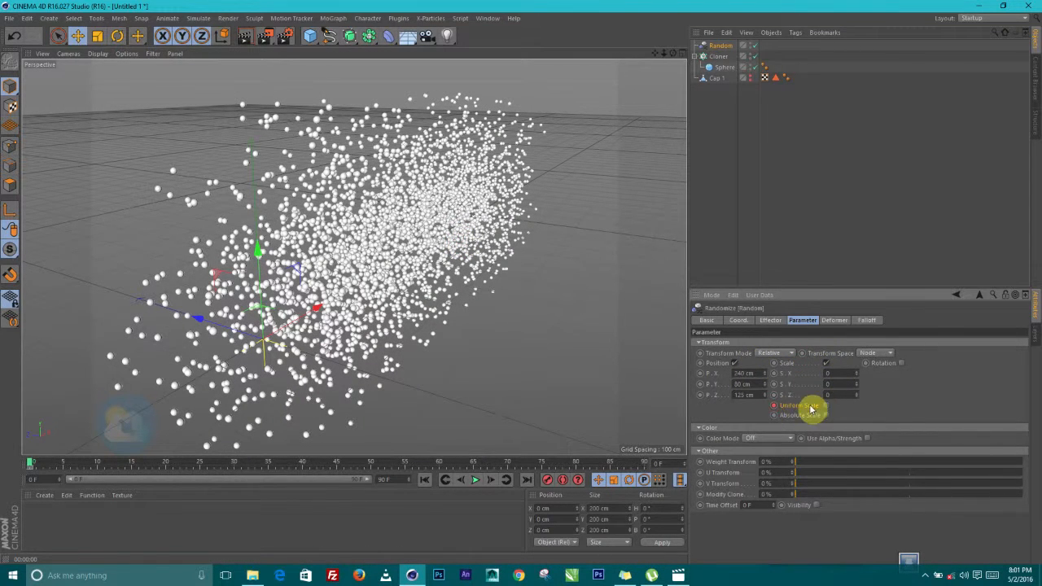
{"action": "left_click", "coordinate": [826, 405]}
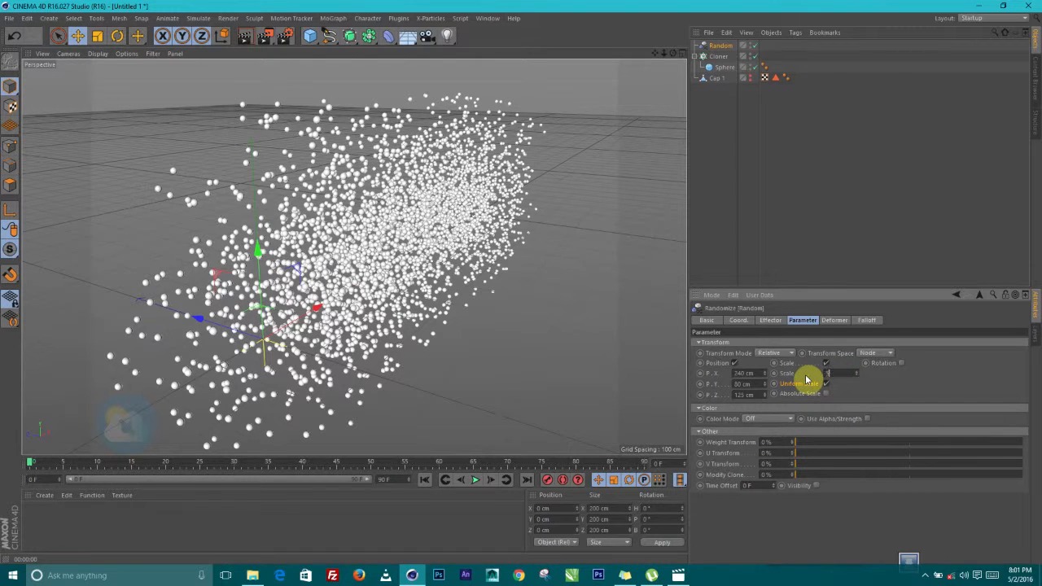
{"action": "type", "text": "5"}
{"action": "key", "text": "Return"}
{"action": "left_click_drag", "start_coordinate": [395, 277], "coordinate": [692, 374], "text": "alt"}
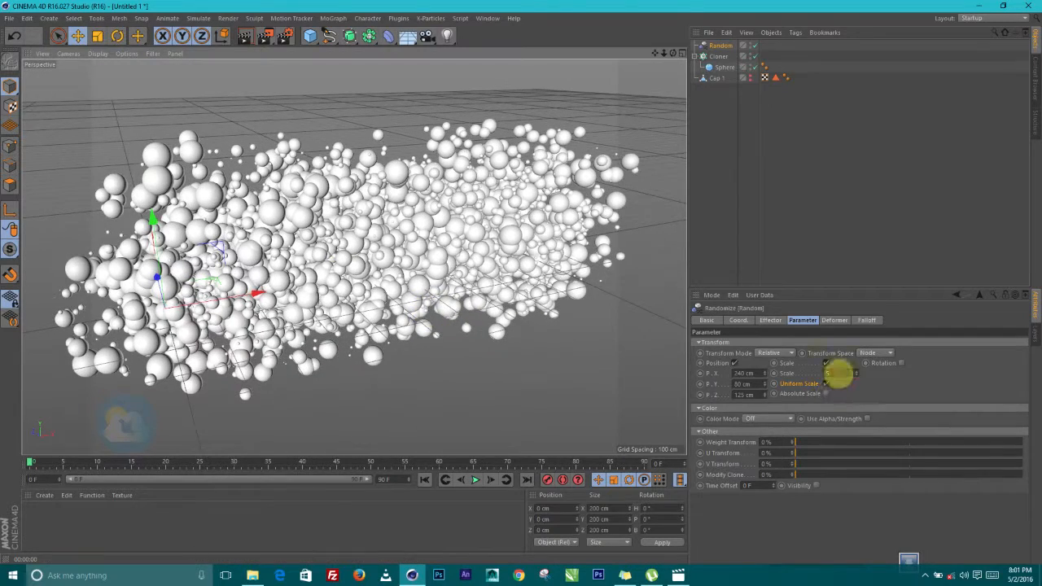
Step: Reduce the Random effector's uniform scale to 2 and finally to 1, and scrub the timeline to check the scattered spheres
{"action": "key", "text": "ctrl+z"}
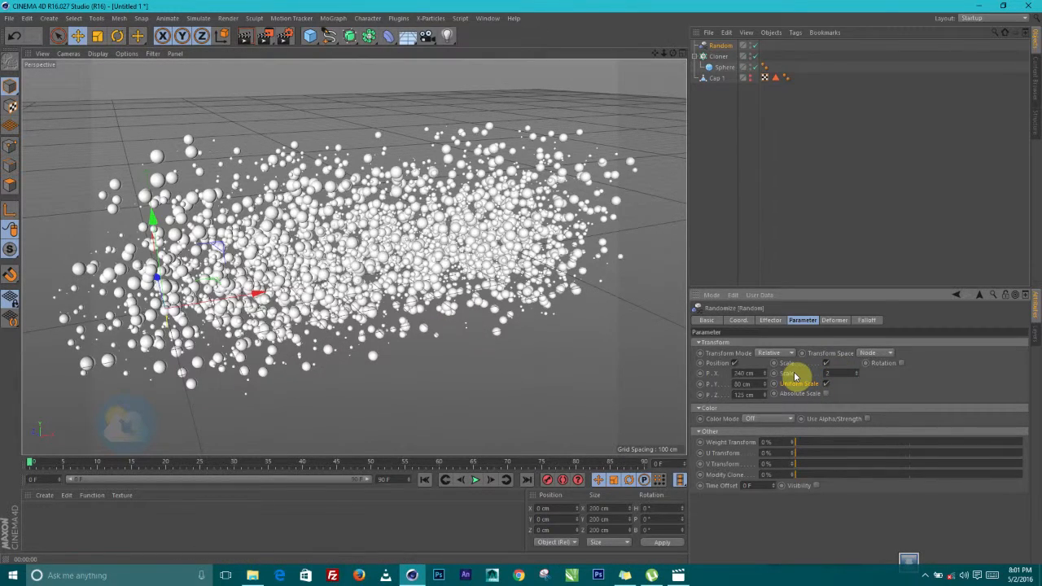
{"action": "mouse_move", "coordinate": [419, 242]}
{"action": "left_mouse_down", "text": "alt"}
{"action": "mouse_move", "coordinate": [526, 226]}
{"action": "mouse_move", "coordinate": [408, 253]}
{"action": "left_mouse_up", "text": "alt"}
{"action": "left_click_drag", "start_coordinate": [837, 373], "coordinate": [783, 377]}
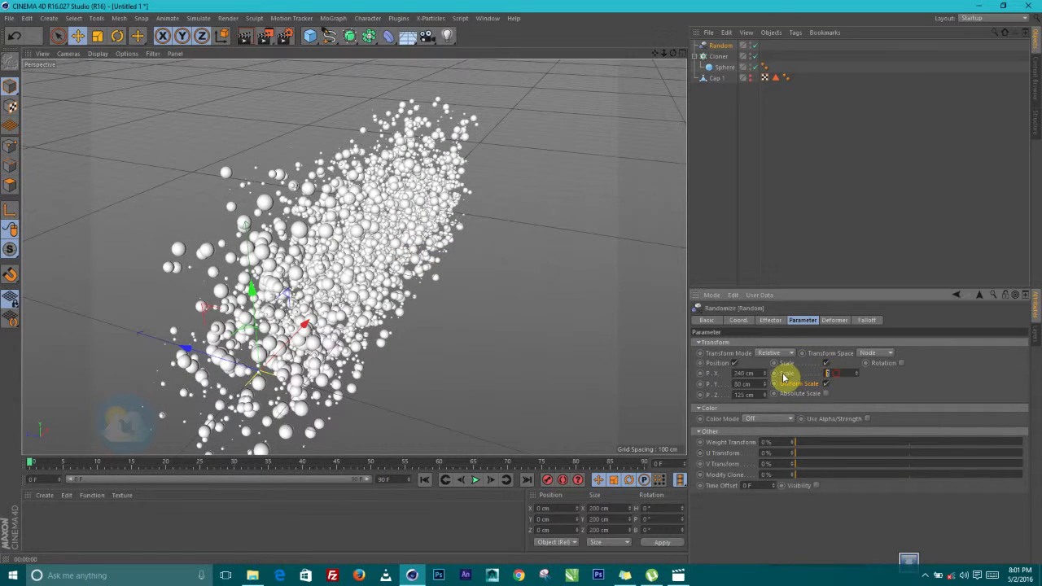
{"action": "key", "text": "Return"}
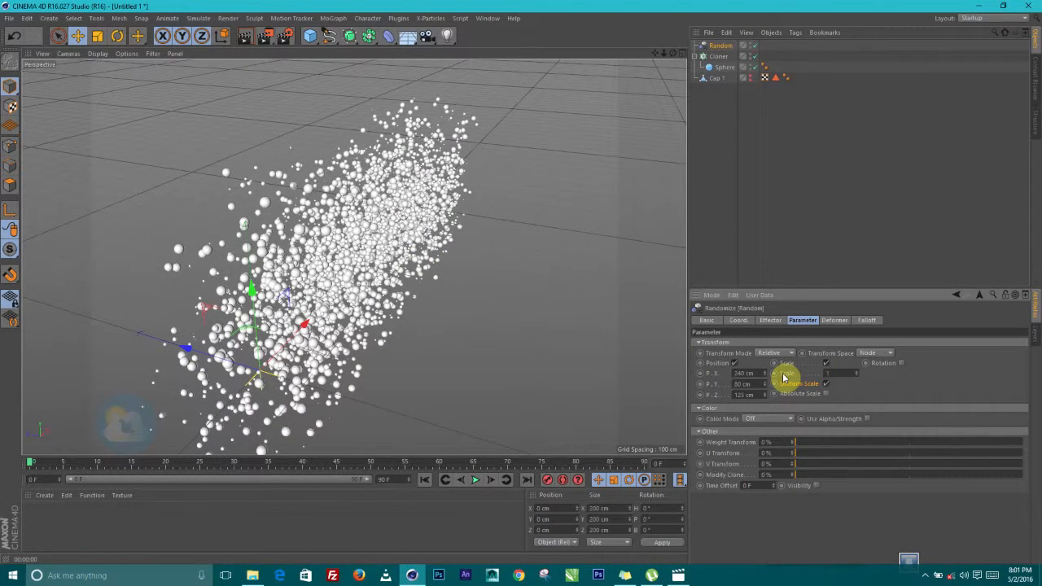
{"action": "right_click_drag", "start_coordinate": [404, 280], "coordinate": [320, 277], "text": "alt"}
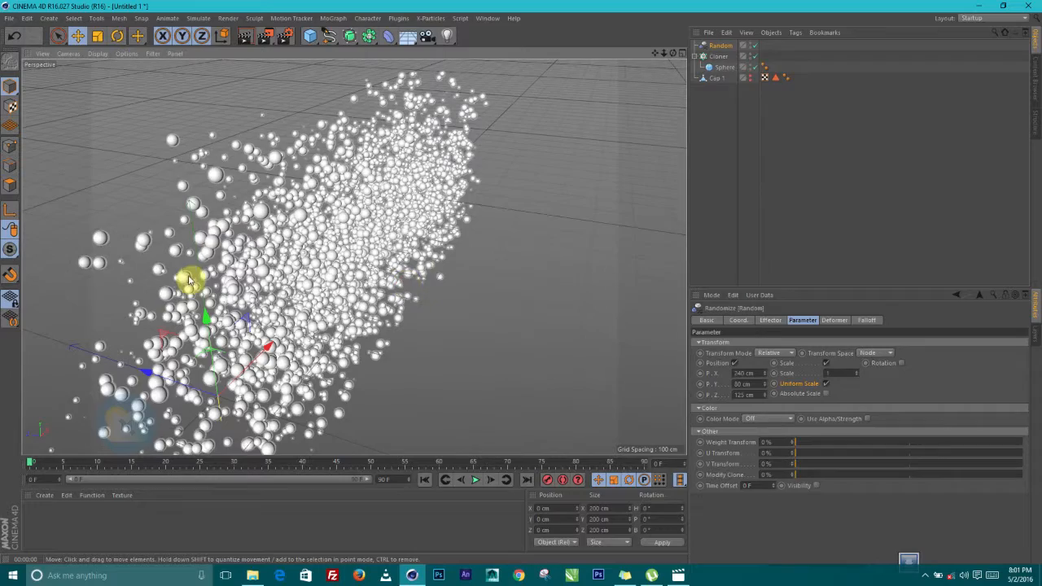
{"action": "left_click_drag", "start_coordinate": [367, 258], "coordinate": [387, 353], "text": "alt"}
{"action": "left_click_drag", "start_coordinate": [196, 467], "coordinate": [0, 460]}
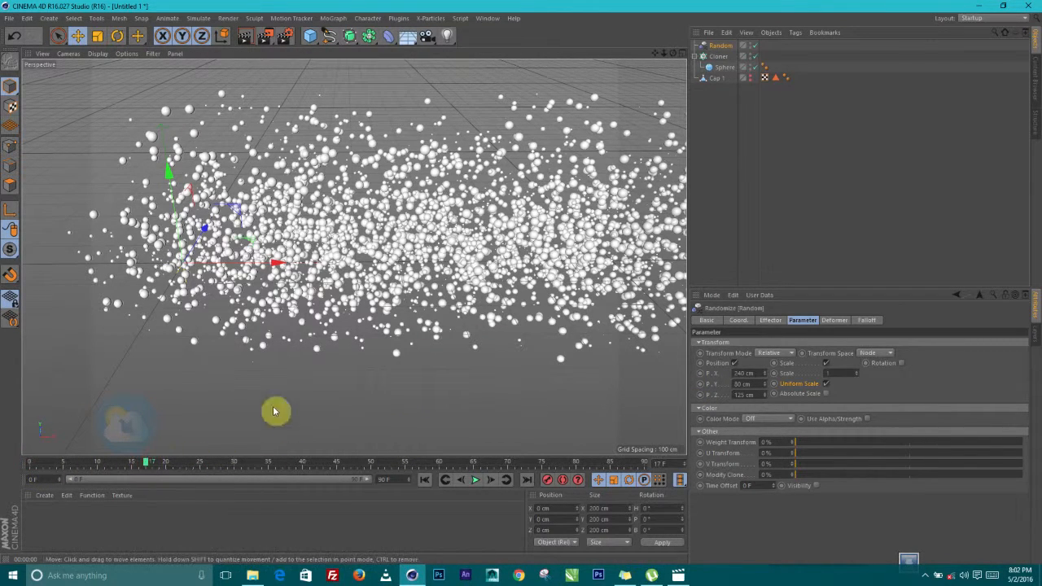
{"action": "left_click_drag", "start_coordinate": [365, 233], "coordinate": [274, 391], "text": "alt"}
{"action": "left_click_drag", "start_coordinate": [141, 467], "coordinate": [82, 469]}
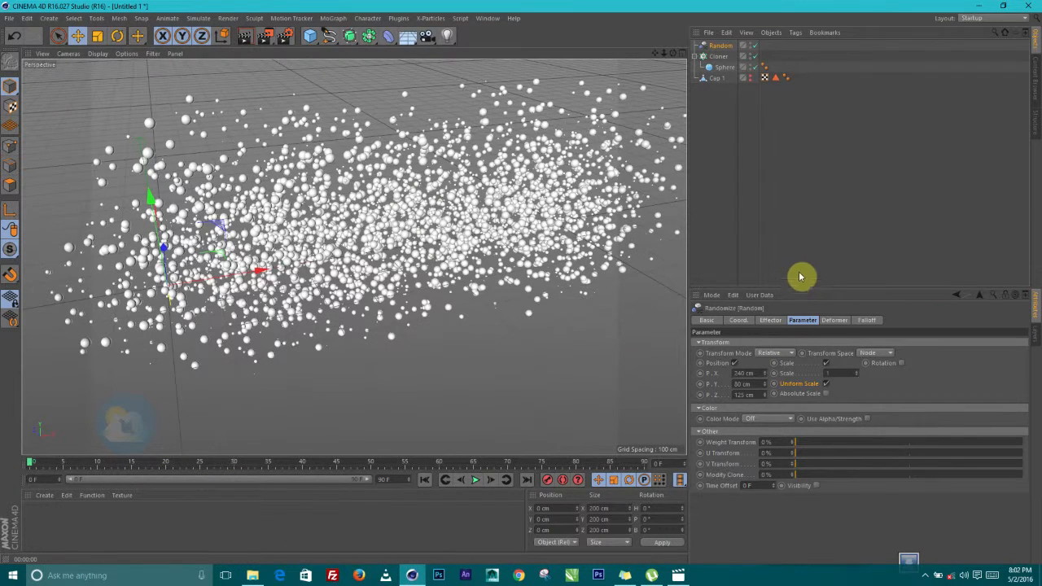
Step: Set the Random effector's falloff shape to Linear with its orientation along -X
{"action": "left_click", "coordinate": [868, 320]}
{"action": "left_click", "coordinate": [746, 345]}
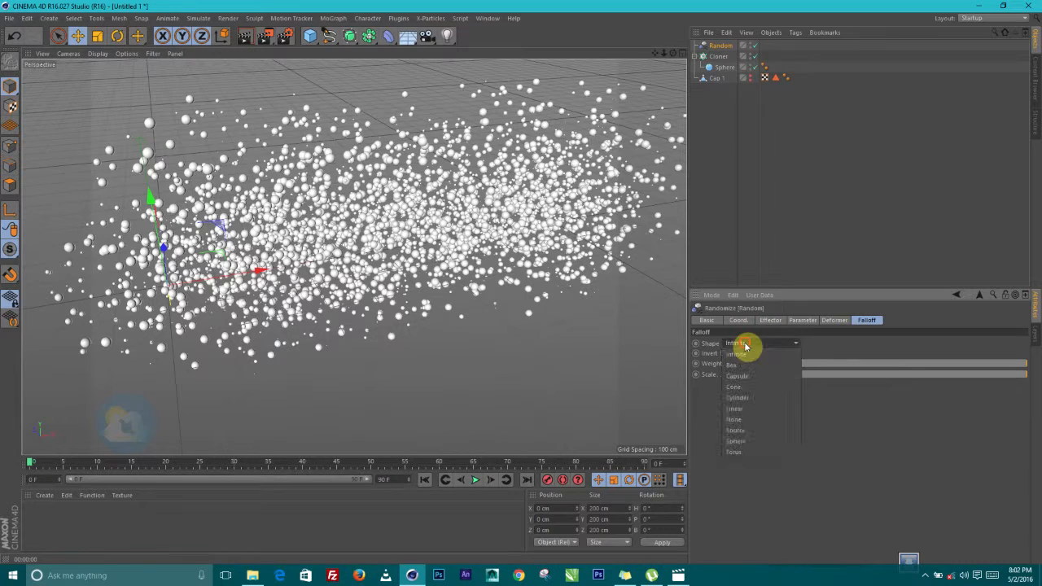
{"action": "left_click", "coordinate": [738, 408]}
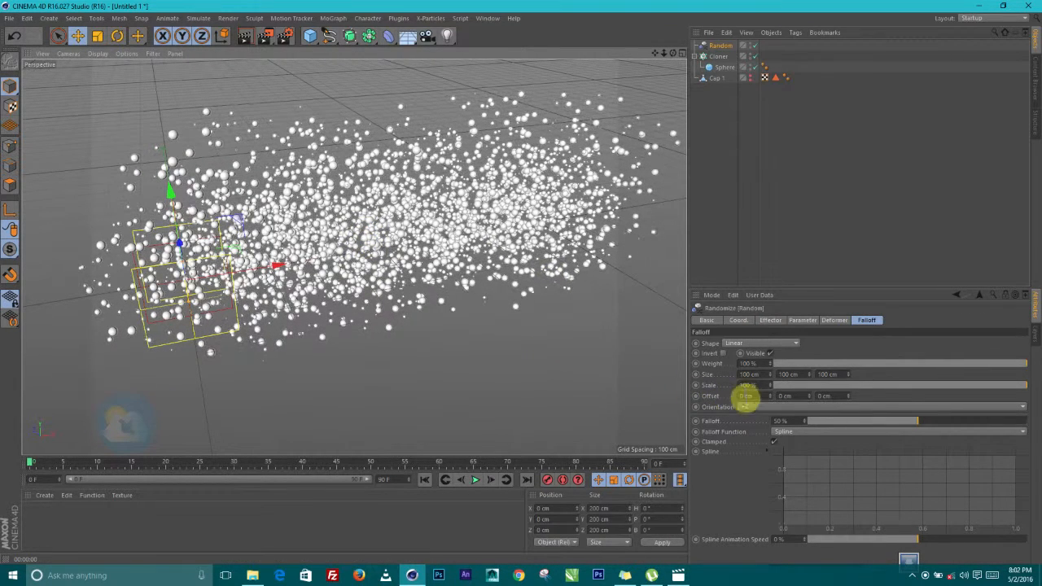
{"action": "left_click", "coordinate": [763, 408]}
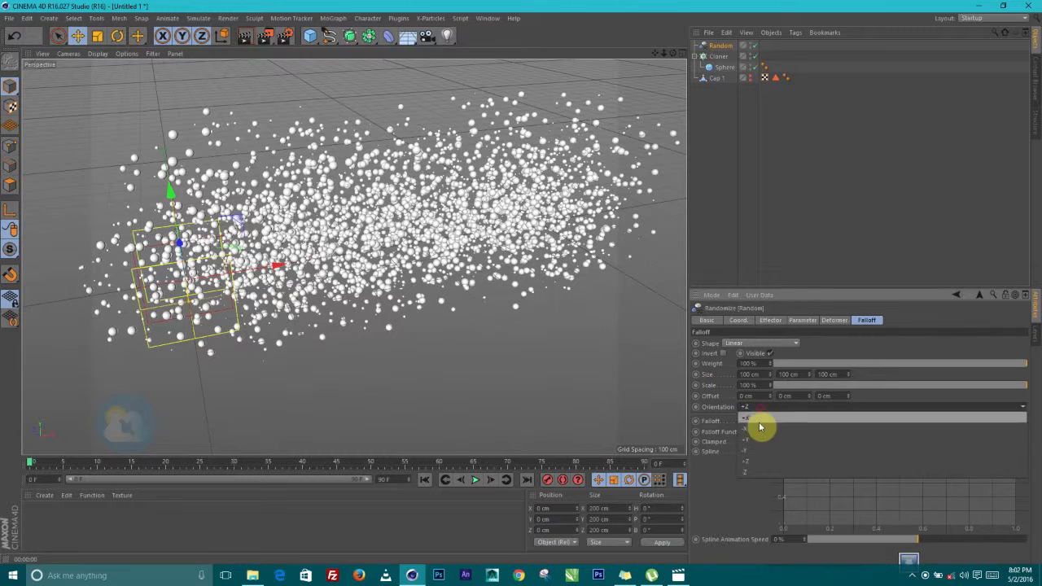
{"action": "left_click", "coordinate": [749, 428]}
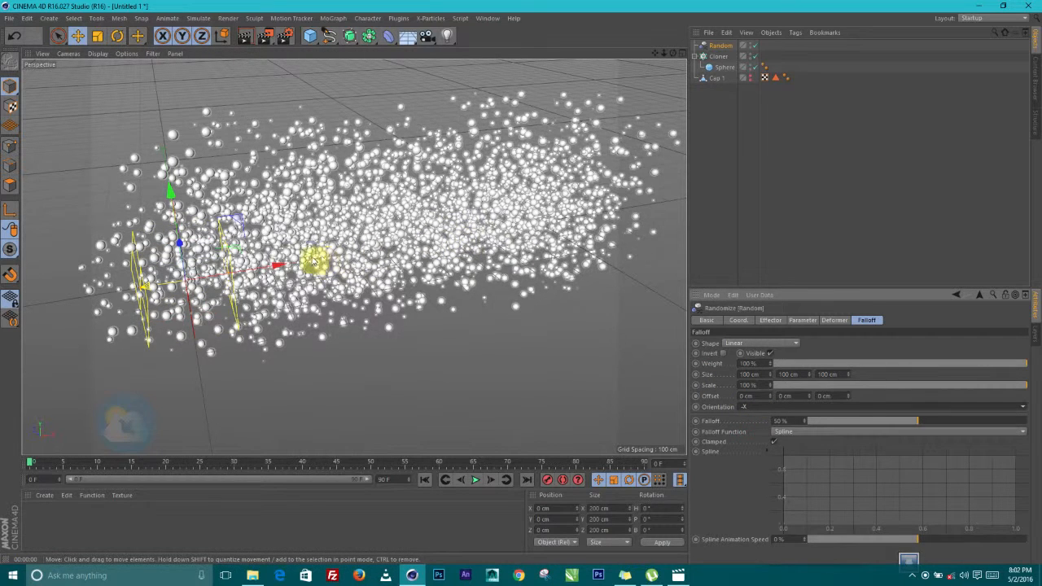
Step: Move the Random effector along the X axis to about 453 cm so its falloff sweeps across the letters
{"action": "left_click_drag", "start_coordinate": [280, 270], "coordinate": [440, 231]}
{"action": "scroll", "coordinate": [435, 235], "scroll_direction": "up", "scroll_amount": 5}
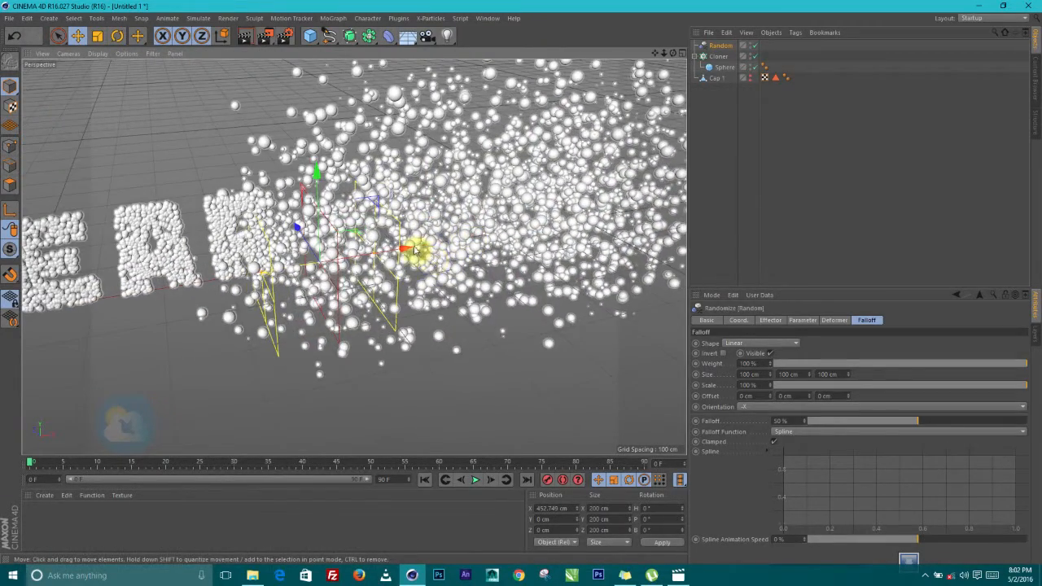
{"action": "mouse_move", "coordinate": [402, 252]}
{"action": "left_mouse_down", "text": "alt"}
{"action": "mouse_move", "coordinate": [424, 247]}
{"action": "mouse_move", "coordinate": [387, 240]}
{"action": "left_mouse_up", "text": "alt"}
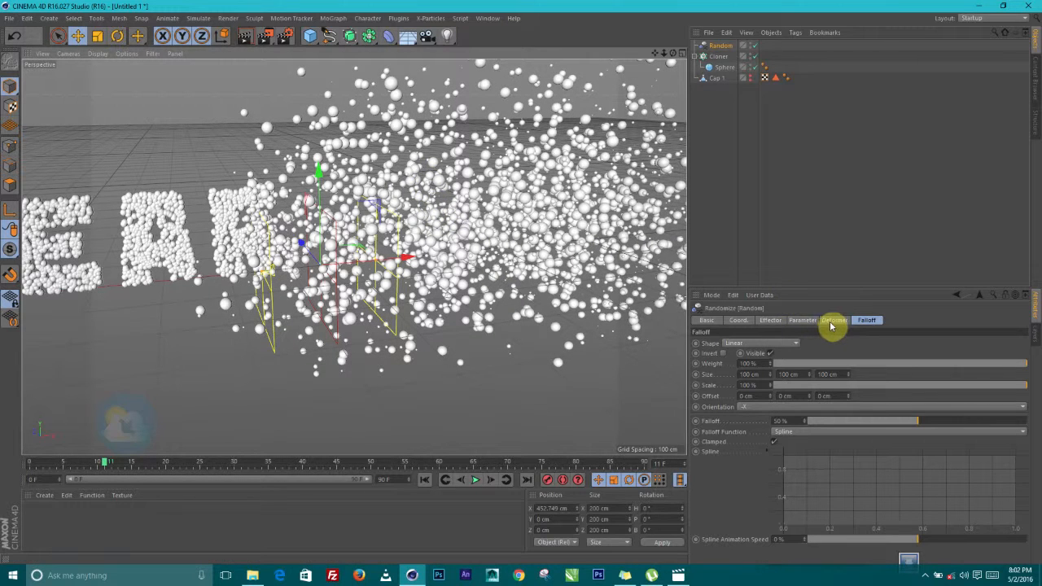
Step: Set the Random effector's random mode to Turbulence
{"action": "left_click", "coordinate": [833, 320]}
{"action": "left_click", "coordinate": [803, 322]}
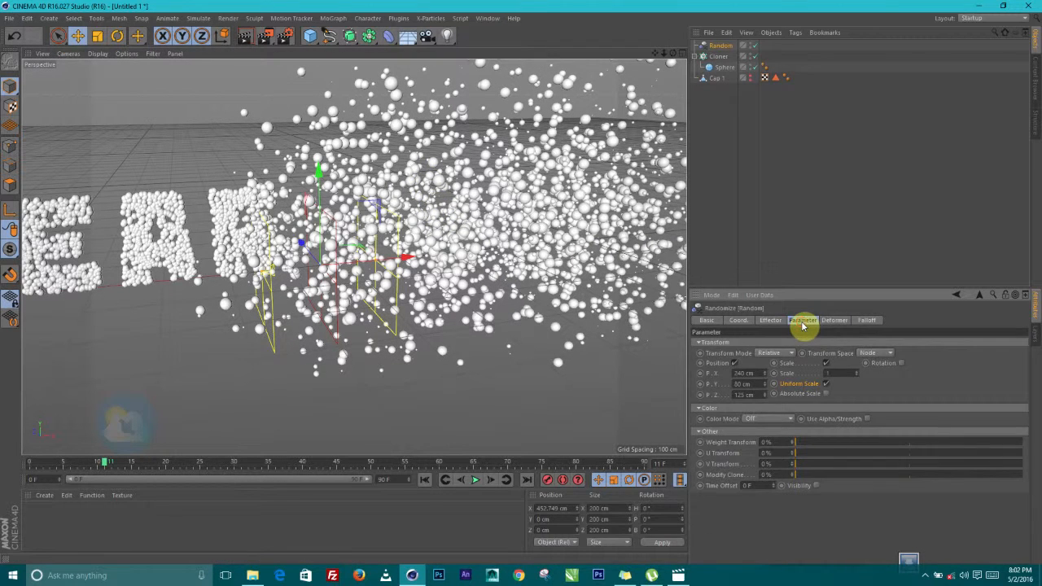
{"action": "left_click", "coordinate": [834, 322]}
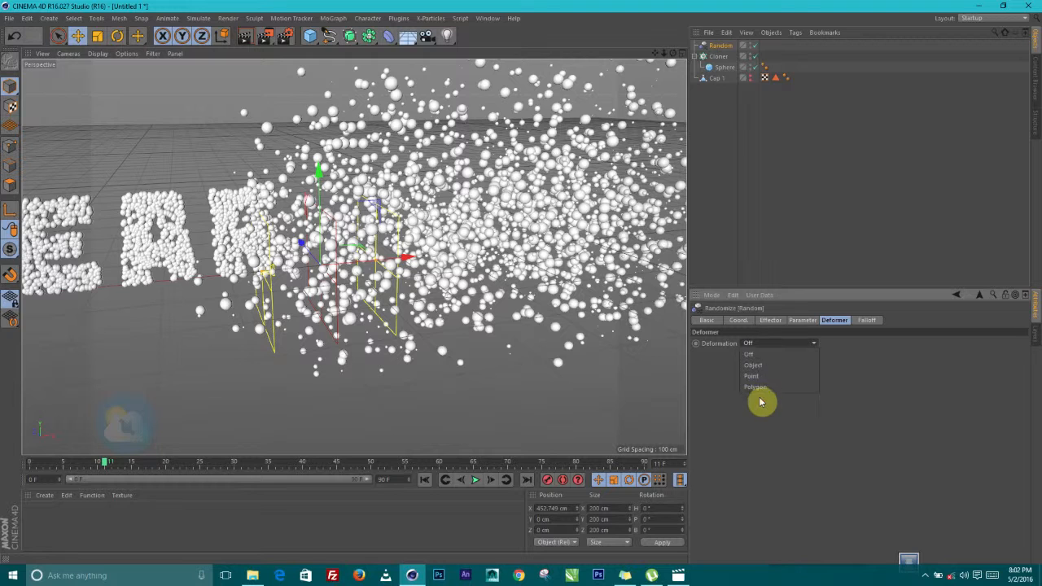
{"action": "left_click", "coordinate": [800, 324]}
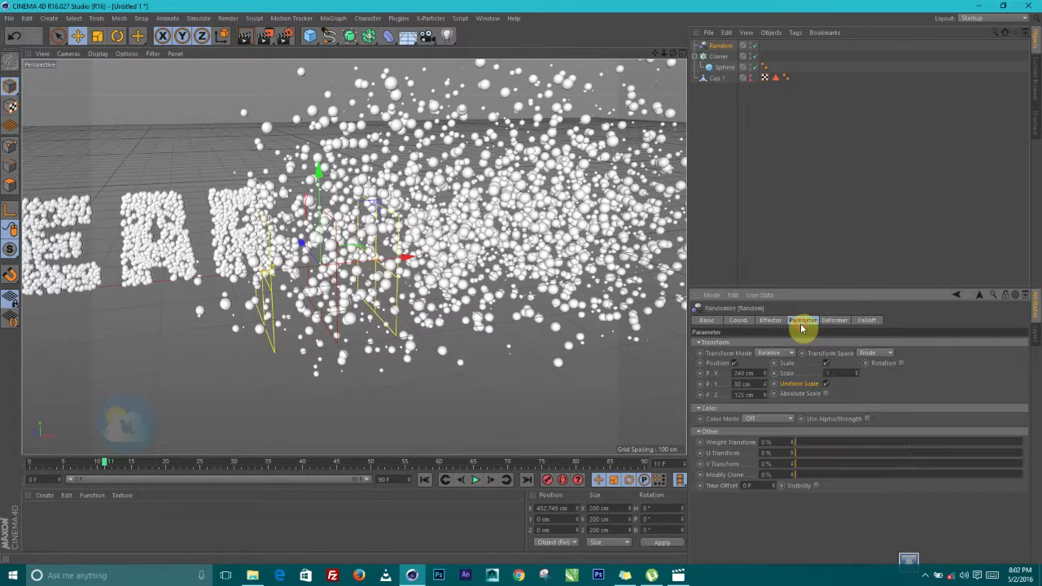
{"action": "left_click", "coordinate": [774, 322]}
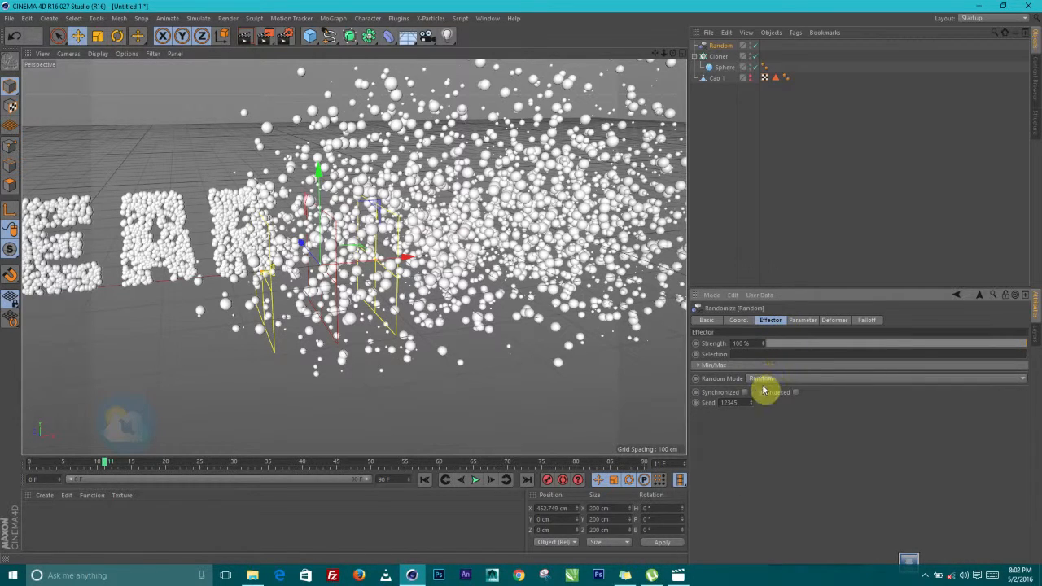
{"action": "left_click", "coordinate": [760, 380]}
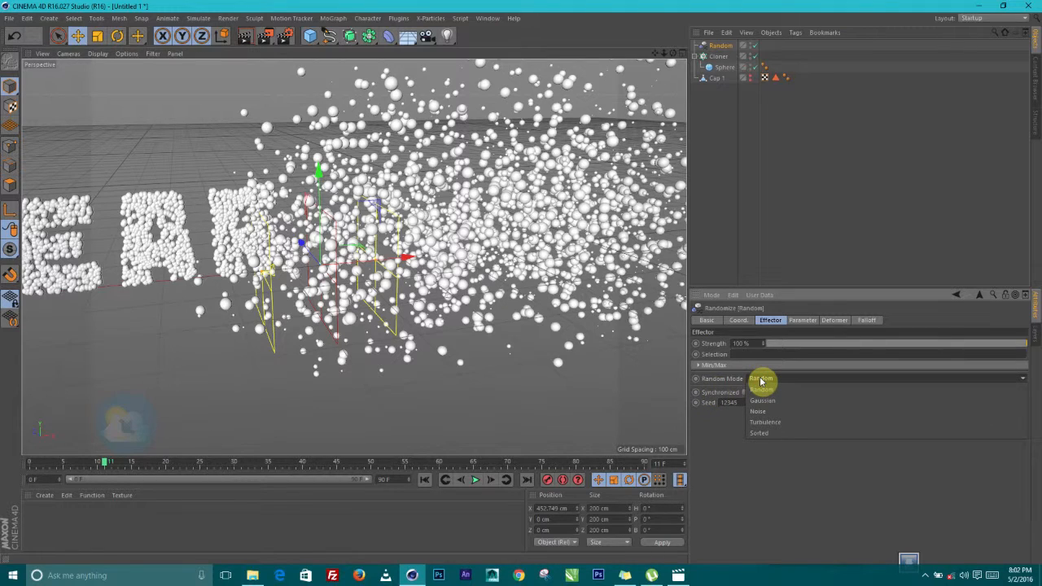
{"action": "left_click", "coordinate": [778, 423]}
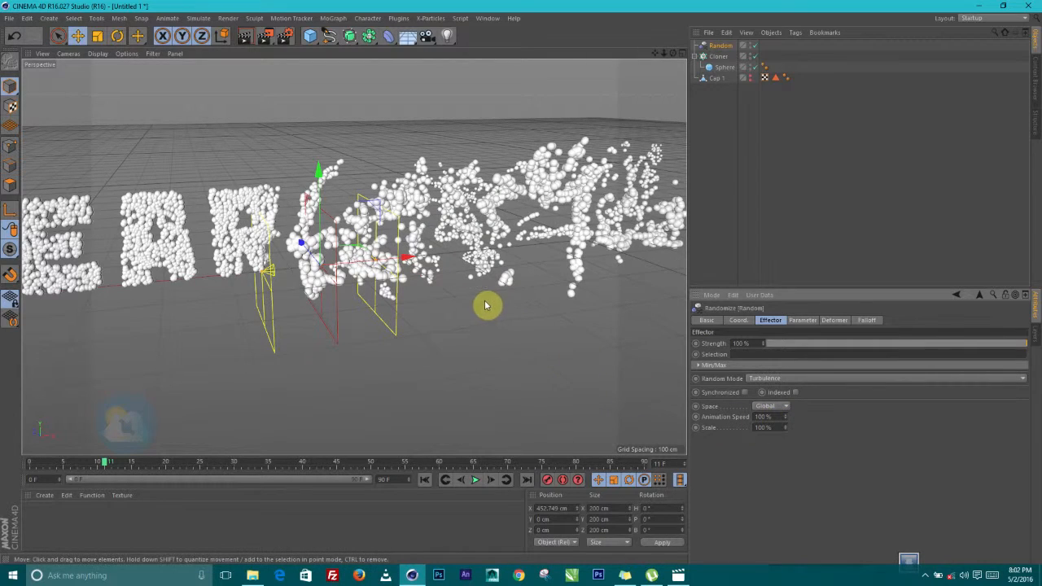
Step: Play the animation briefly to examine how the turbulence moves the scattered spheres
{"action": "right_click_drag", "start_coordinate": [486, 305], "coordinate": [406, 278], "text": "alt"}
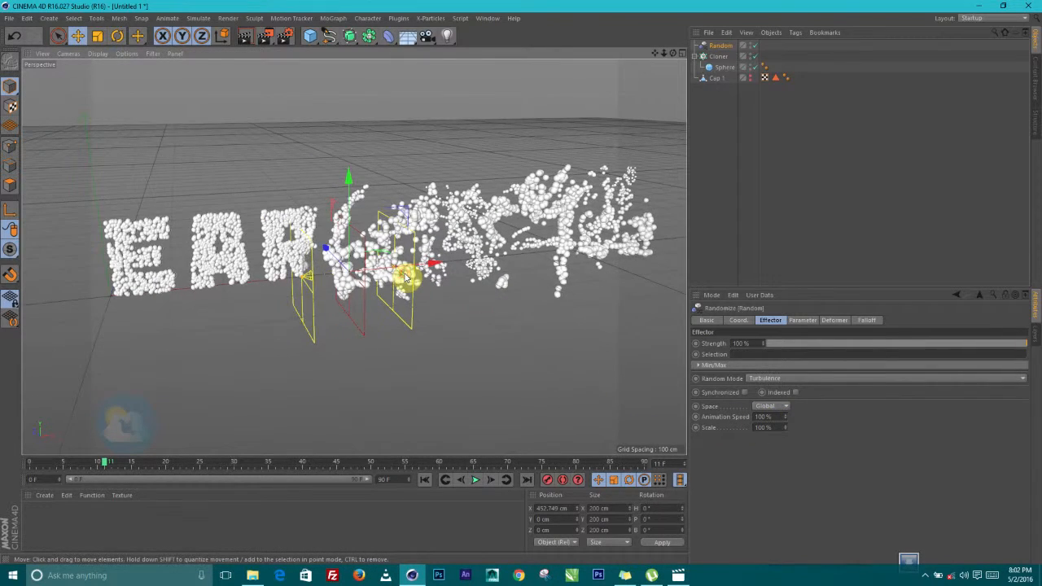
{"action": "left_click_drag", "start_coordinate": [406, 278], "coordinate": [422, 320], "text": "alt"}
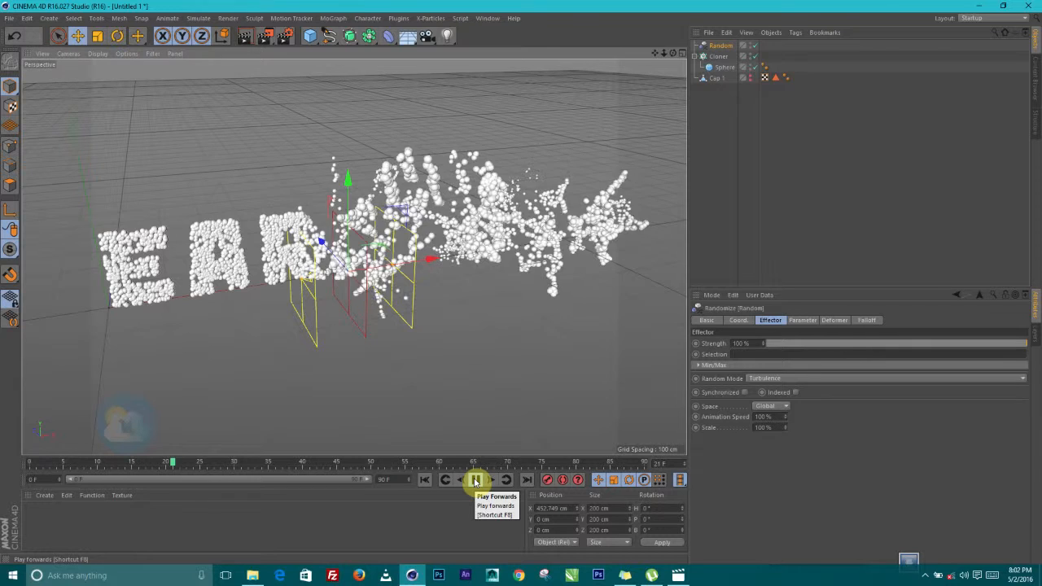
{"action": "left_click", "coordinate": [479, 481]}
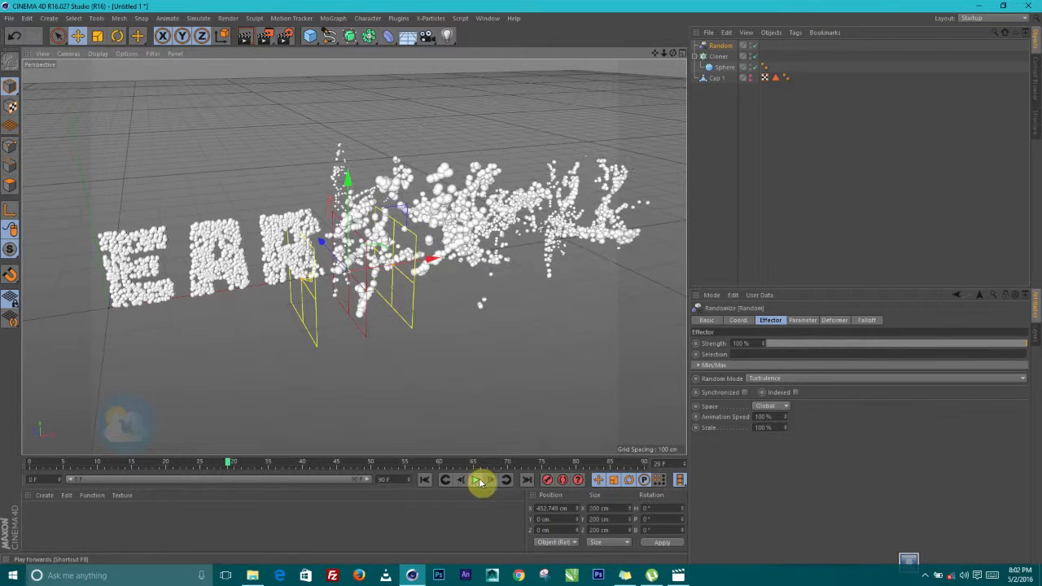
Step: Try the Random effector's Synchronized and Indexed options, switch both off again, and play the animation for comparison
{"action": "left_click", "coordinate": [746, 394]}
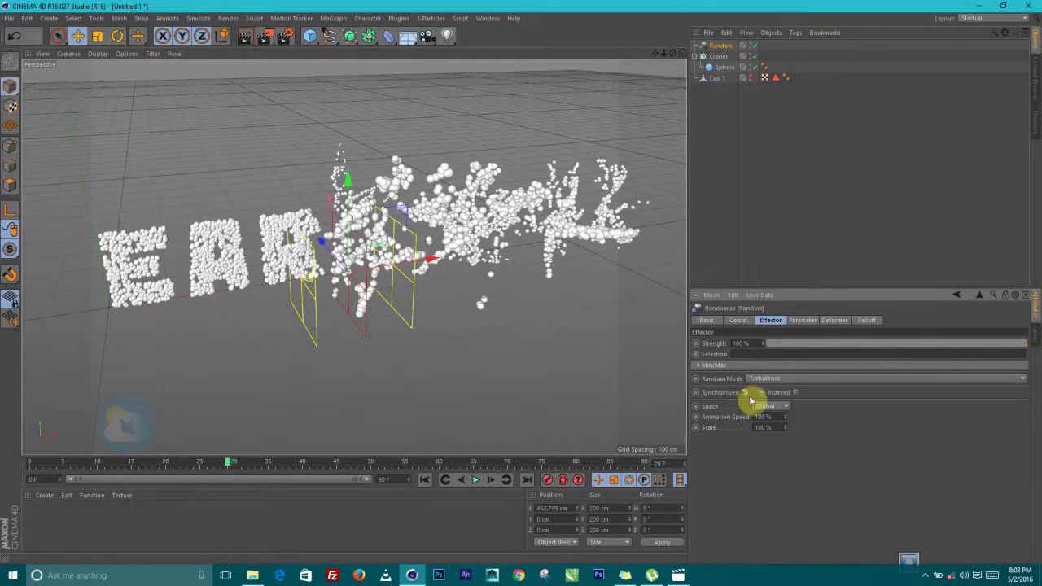
{"action": "left_click", "coordinate": [796, 394]}
{"action": "mouse_move", "coordinate": [505, 320]}
{"action": "left_mouse_down", "text": "alt"}
{"action": "mouse_move", "coordinate": [477, 280]}
{"action": "mouse_move", "coordinate": [440, 310]}
{"action": "mouse_move", "coordinate": [512, 244]}
{"action": "left_mouse_up", "text": "alt"}
{"action": "left_click", "coordinate": [795, 393]}
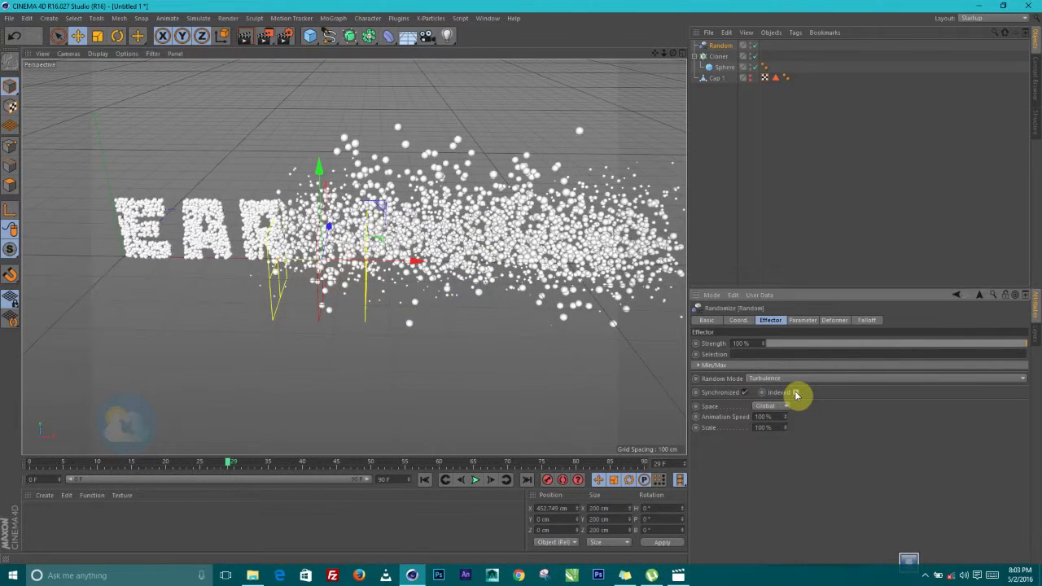
{"action": "left_click", "coordinate": [744, 392]}
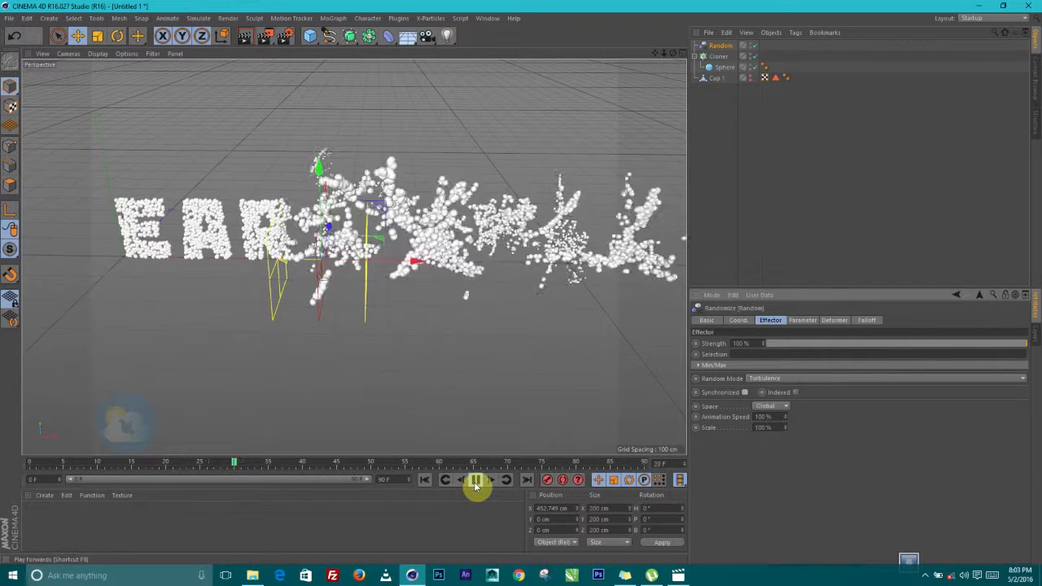
{"action": "scroll", "coordinate": [447, 284], "scroll_direction": "up", "scroll_amount": 3}
{"action": "left_click_drag", "start_coordinate": [434, 219], "coordinate": [449, 283], "text": "alt"}
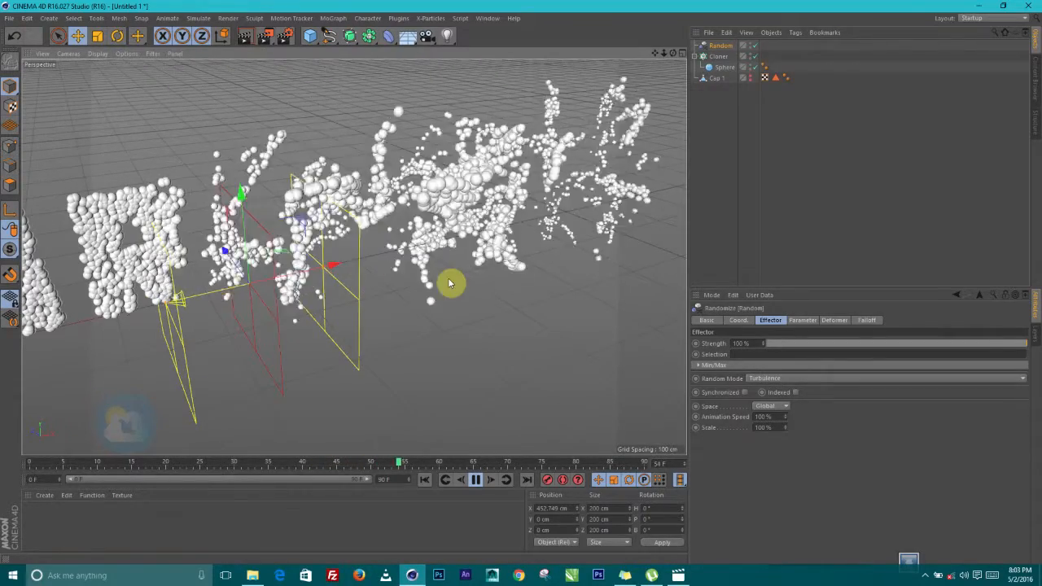
Step: Enable Indexed and Synchronized on the Random effector and watch the playback before stopping it
{"action": "left_click", "coordinate": [795, 393]}
{"action": "left_click", "coordinate": [745, 393]}
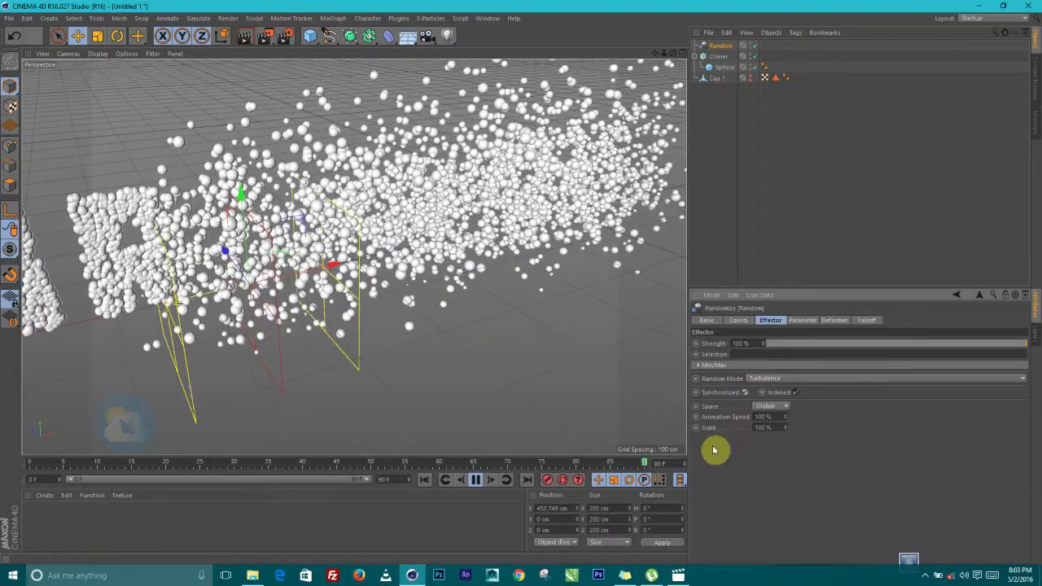
{"action": "scroll", "coordinate": [425, 272], "scroll_direction": "up", "scroll_amount": 2}
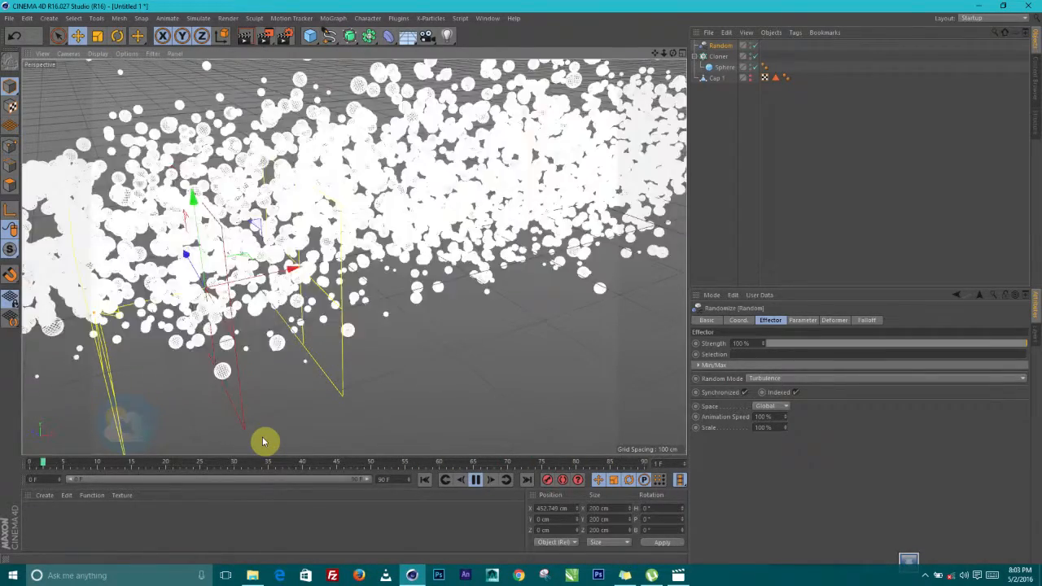
{"action": "left_click", "coordinate": [477, 480]}
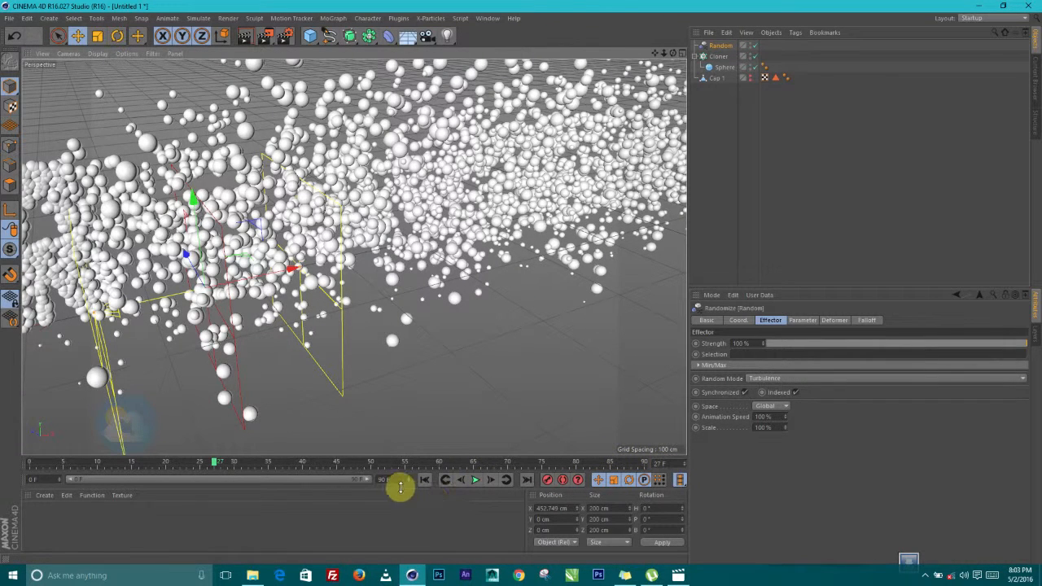
Step: Extend the project length and preview range to 200 frames and play the longer animation
{"action": "left_click_drag", "start_coordinate": [400, 483], "coordinate": [323, 483]}
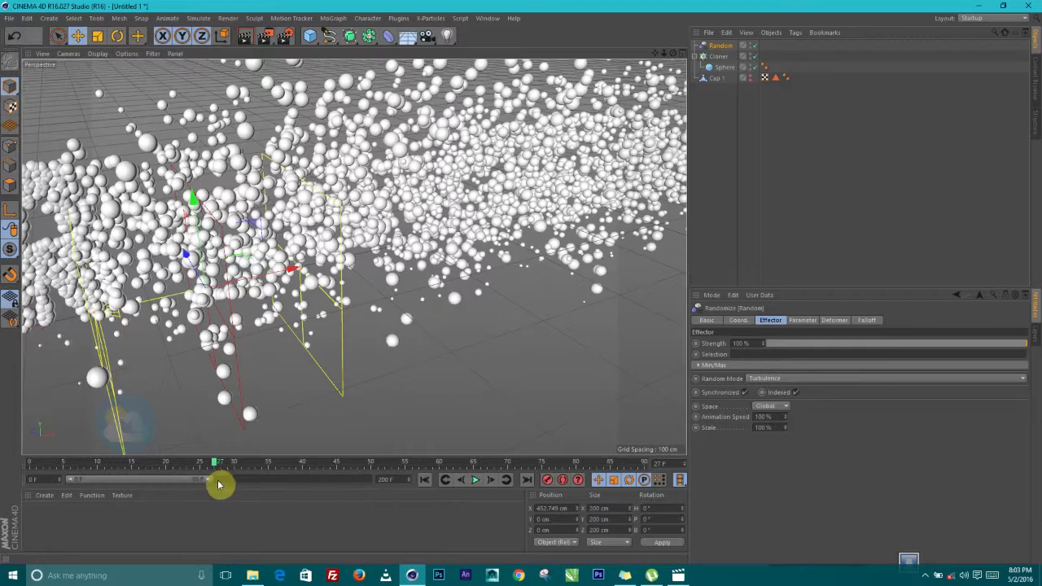
{"action": "left_click_drag", "start_coordinate": [208, 486], "coordinate": [370, 481]}
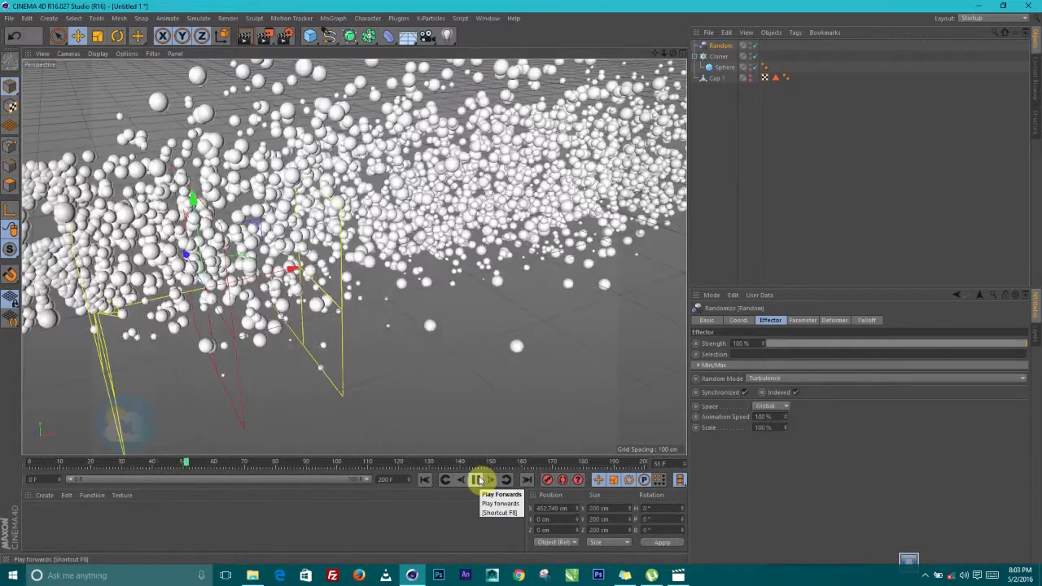
{"action": "left_click", "coordinate": [479, 480]}
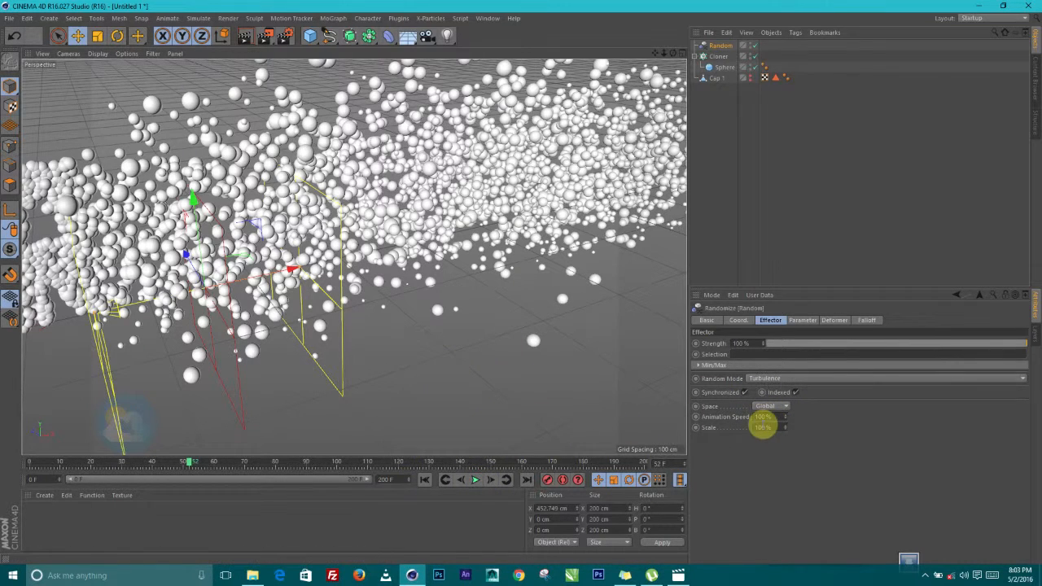
Step: Set the Random effector's animation speed to 20% and its noise scale to 73%, checking the motion in playback
{"action": "left_click", "coordinate": [765, 417]}
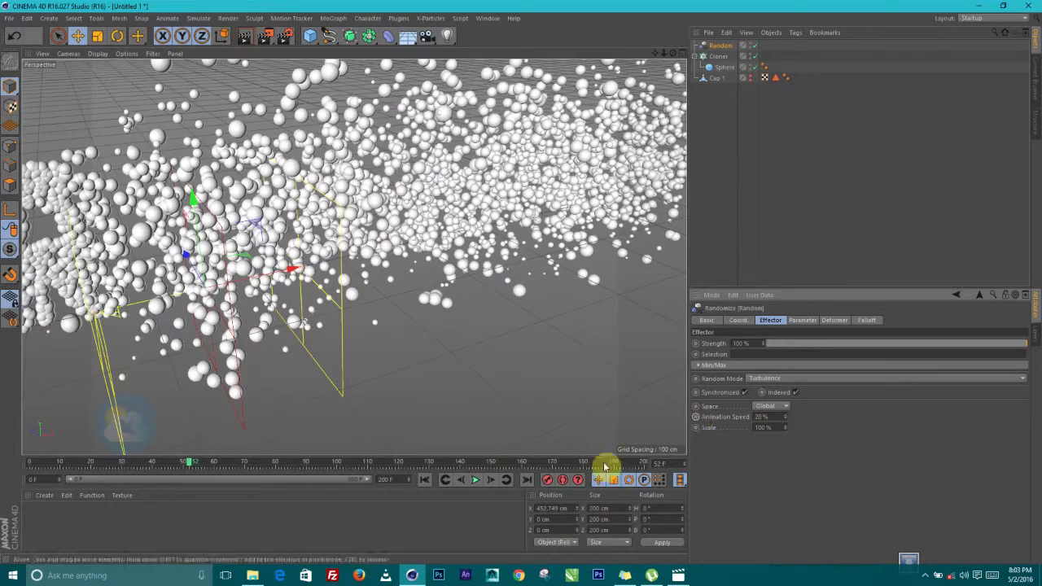
{"action": "left_click", "coordinate": [479, 482]}
{"action": "left_click_drag", "start_coordinate": [785, 429], "coordinate": [789, 441]}
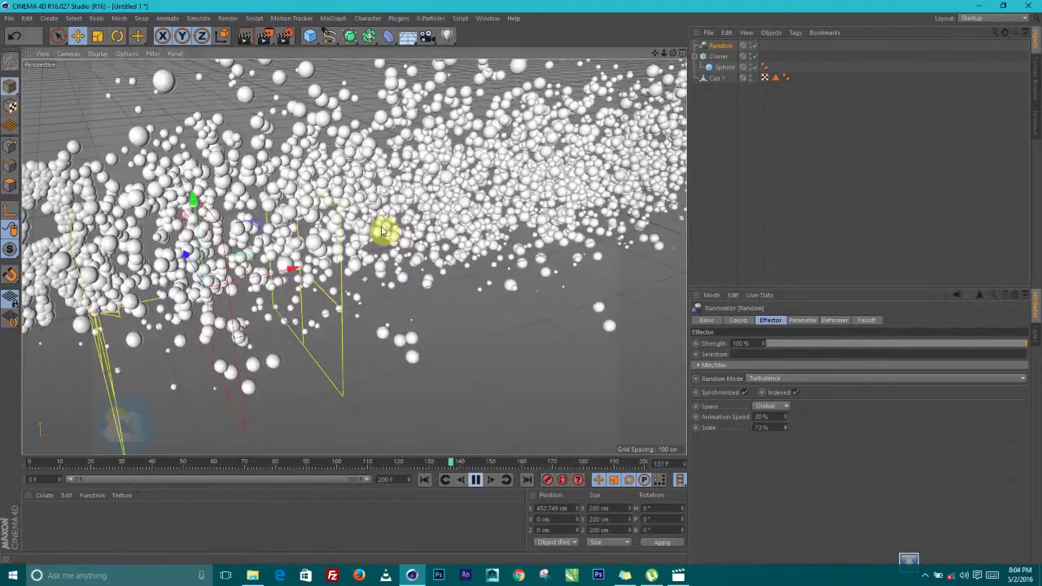
{"action": "scroll", "coordinate": [382, 233], "scroll_direction": "down", "scroll_amount": 2}
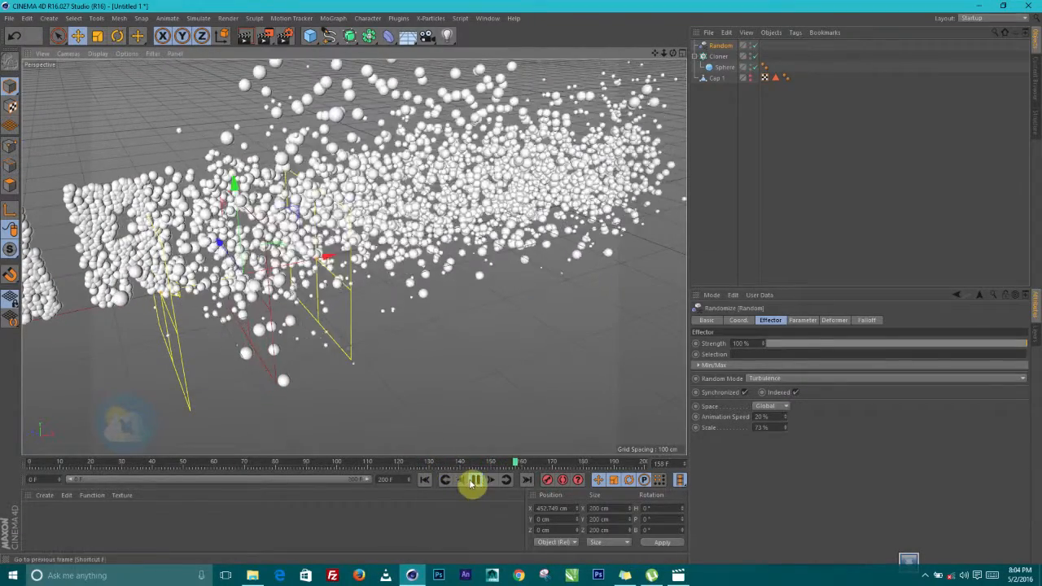
{"action": "left_click", "coordinate": [474, 480]}
Step: Move the Random effector along X to about -28 cm and play the animation while viewing the spheres from several angles
{"action": "left_click_drag", "start_coordinate": [337, 351], "coordinate": [170, 320], "text": "alt"}
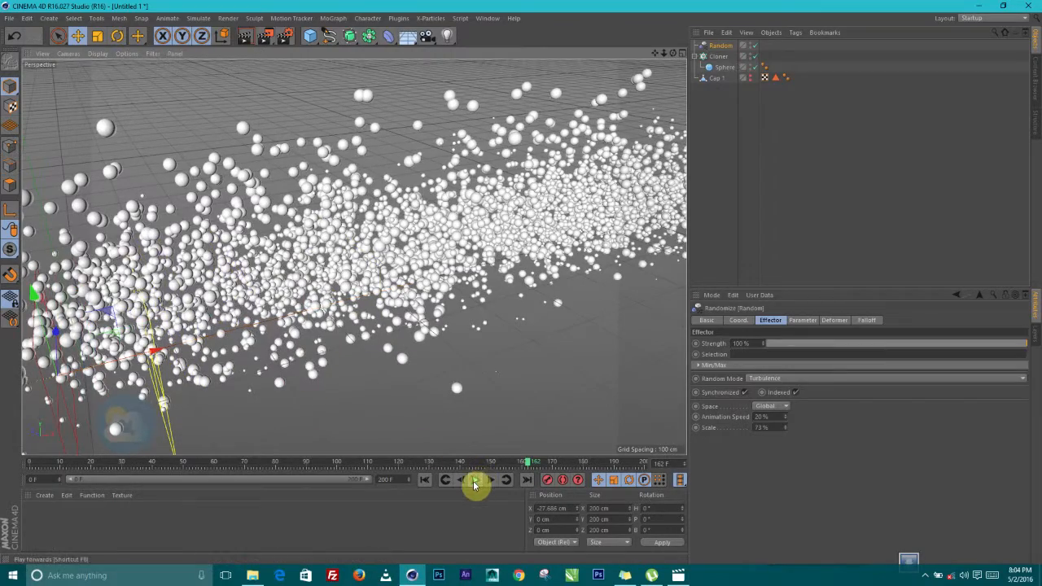
{"action": "left_click", "coordinate": [475, 480]}
{"action": "mouse_move", "coordinate": [458, 321]}
{"action": "left_mouse_down", "text": "alt"}
{"action": "mouse_move", "coordinate": [516, 328]}
{"action": "mouse_move", "coordinate": [465, 326]}
{"action": "left_mouse_up", "text": "alt"}
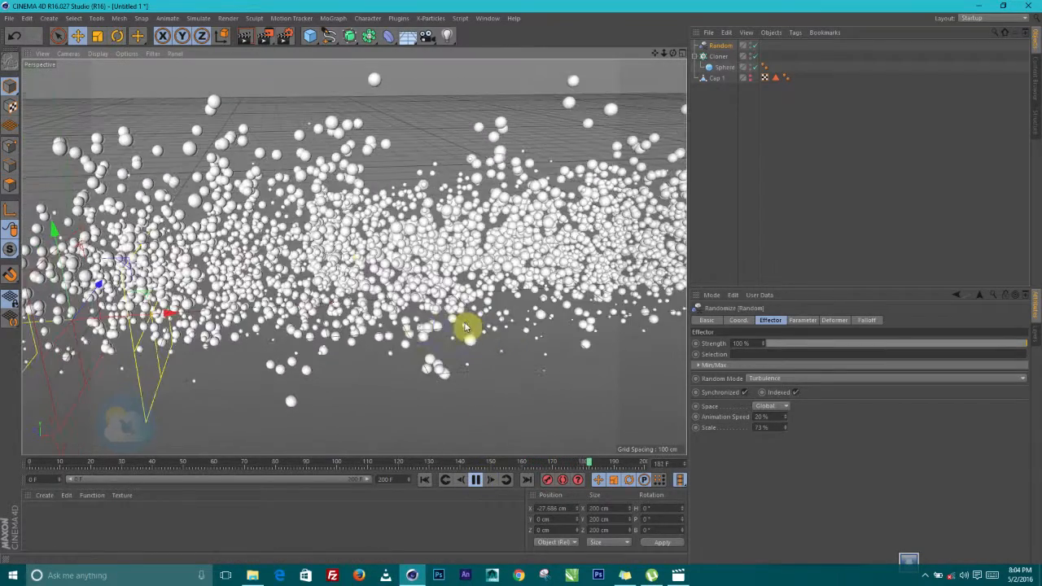
{"action": "left_click_drag", "start_coordinate": [398, 327], "coordinate": [314, 291], "text": "alt"}
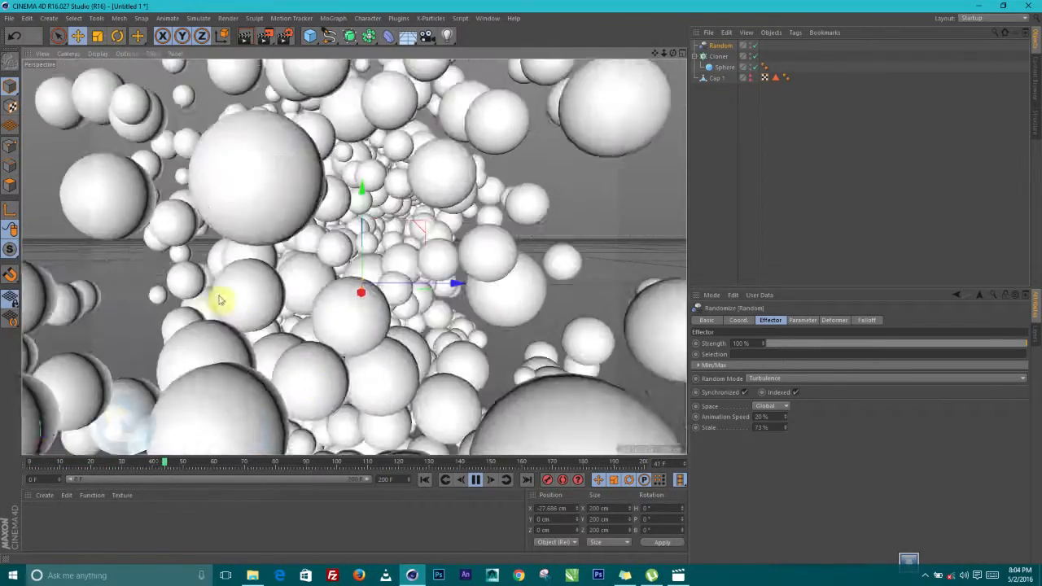
{"action": "left_click_drag", "start_coordinate": [220, 298], "coordinate": [386, 320], "text": "alt"}
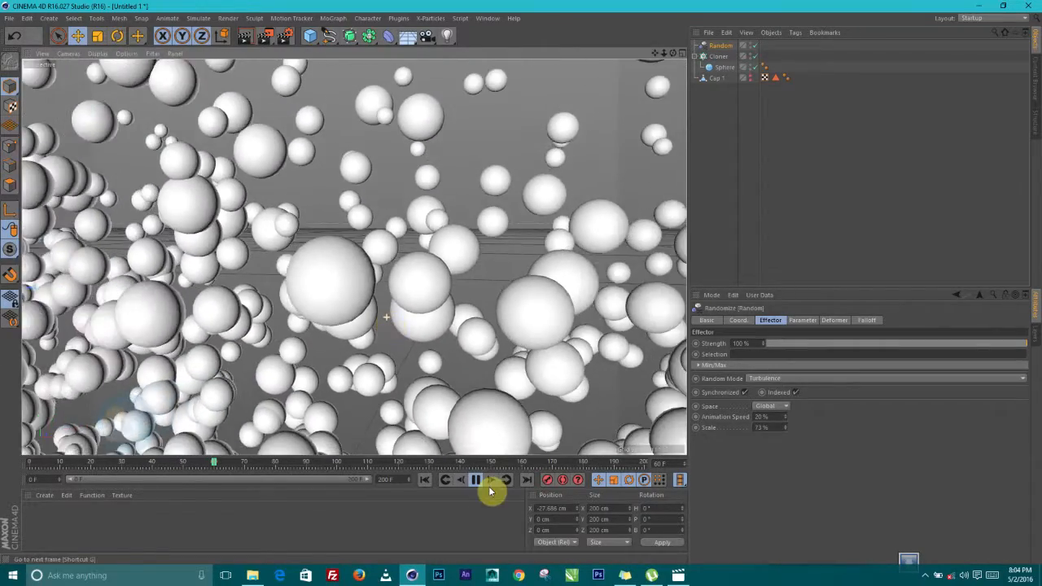
{"action": "left_click", "coordinate": [477, 480]}
Step: Move the Random effector further along negative X to about -96 cm, beyond the start of the text
{"action": "scroll", "coordinate": [439, 379], "scroll_direction": "down", "scroll_amount": 10}
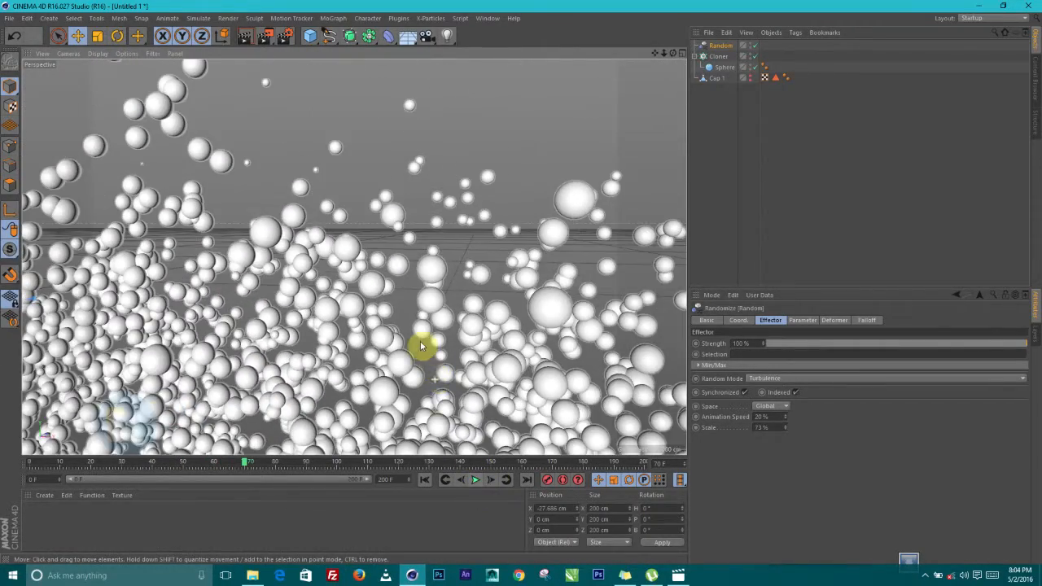
{"action": "scroll", "coordinate": [420, 346], "scroll_direction": "down", "scroll_amount": 6}
{"action": "middle_click_drag", "start_coordinate": [395, 372], "coordinate": [483, 295], "text": "alt"}
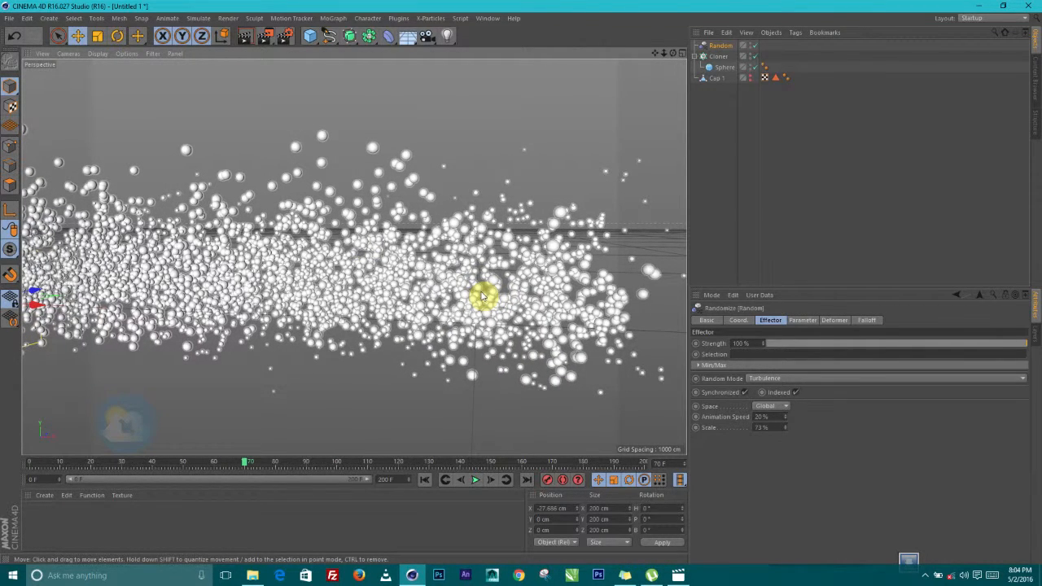
{"action": "scroll", "coordinate": [357, 428], "scroll_direction": "down", "scroll_amount": 3}
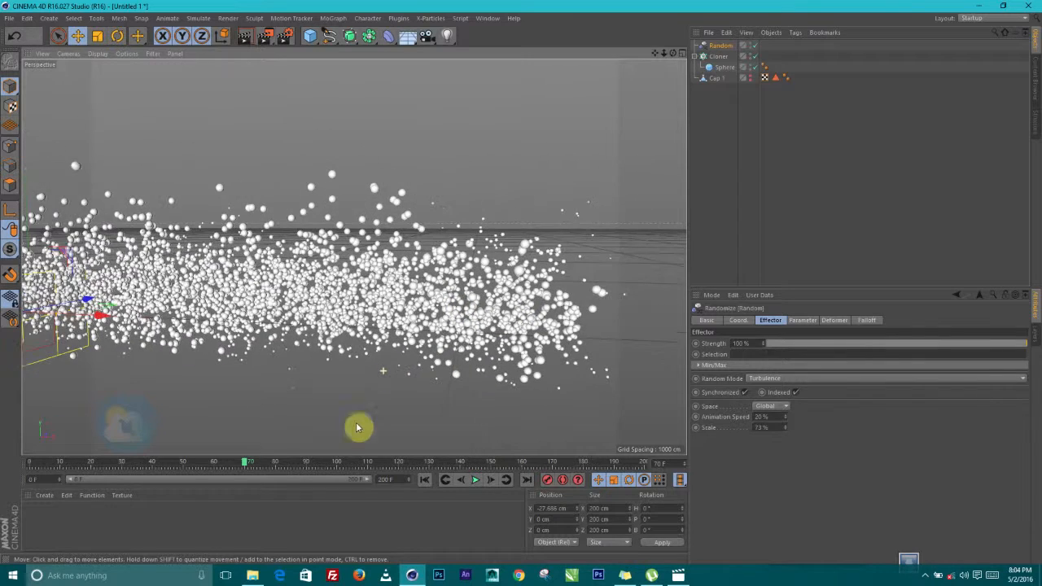
{"action": "middle_click_drag", "start_coordinate": [320, 312], "coordinate": [477, 289], "text": "alt"}
{"action": "left_click_drag", "start_coordinate": [208, 291], "coordinate": [237, 293], "text": "alt"}
{"action": "middle_click_drag", "start_coordinate": [298, 289], "coordinate": [396, 300], "text": "alt"}
{"action": "scroll", "coordinate": [377, 256], "scroll_direction": "down", "scroll_amount": 2}
{"action": "right_click_drag", "start_coordinate": [390, 295], "coordinate": [359, 192], "text": "alt"}
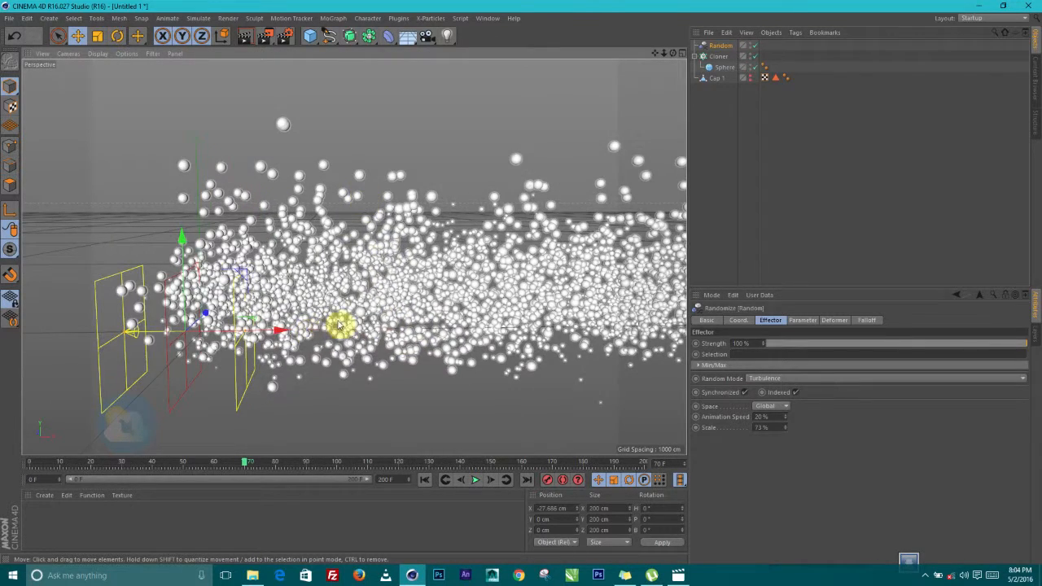
{"action": "scroll", "coordinate": [339, 326], "scroll_direction": "down", "scroll_amount": 2}
{"action": "middle_click_drag", "start_coordinate": [380, 281], "coordinate": [380, 274], "text": "alt"}
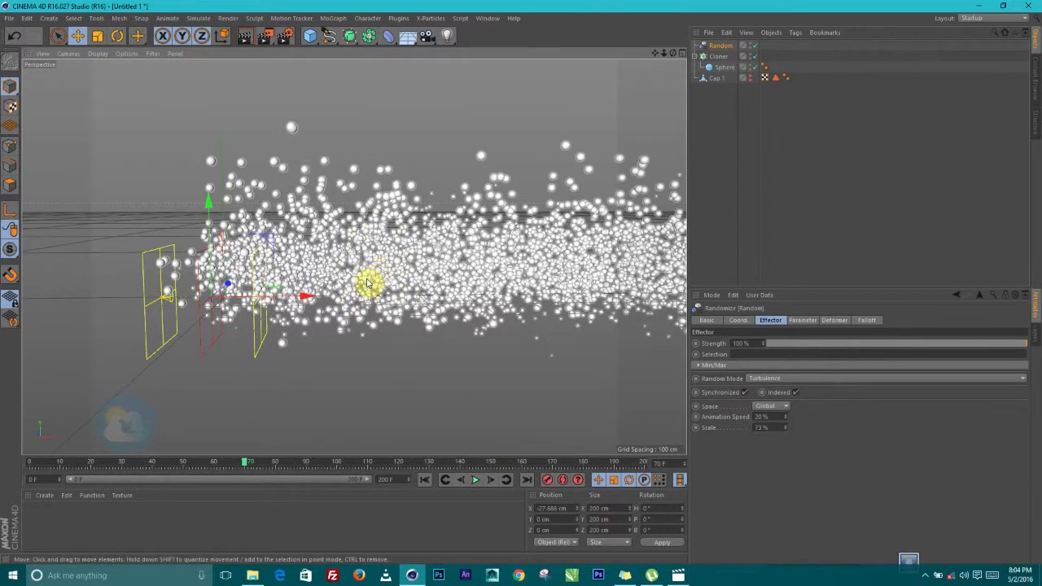
{"action": "scroll", "coordinate": [371, 288], "scroll_direction": "up", "scroll_amount": 2}
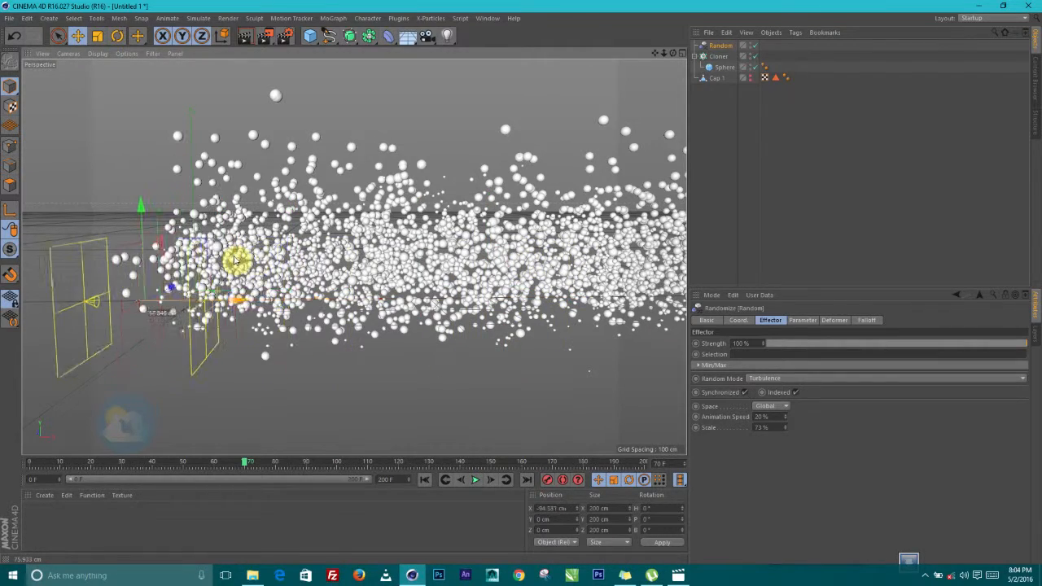
Step: Go to frame 80 and record a keyframe for the Random effector at its current position
{"action": "left_click_drag", "start_coordinate": [246, 464], "coordinate": [279, 473]}
{"action": "left_click_drag", "start_coordinate": [277, 470], "coordinate": [276, 473]}
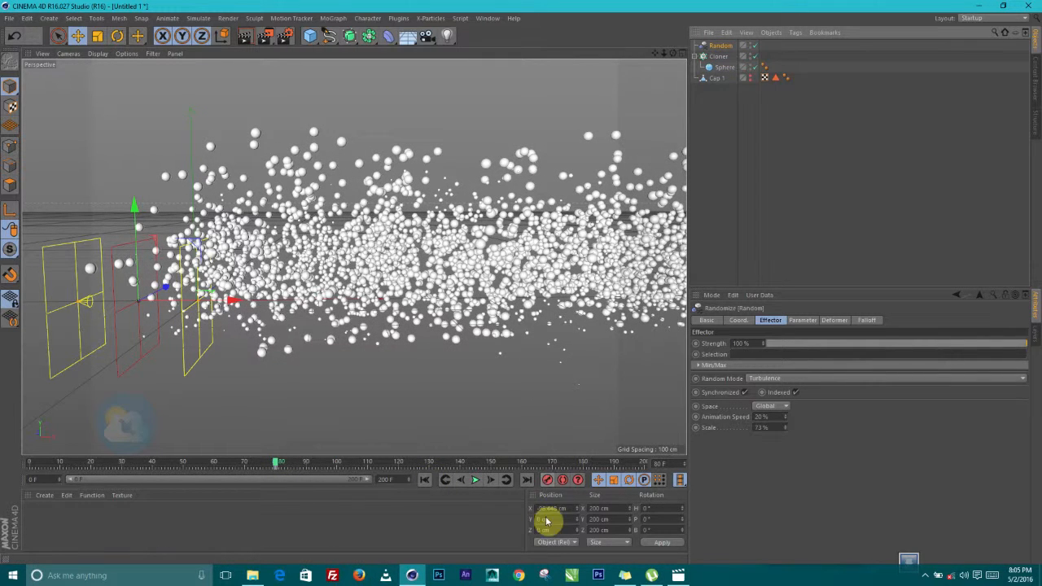
Step: At frame 120, move the Random effector along X to about 1353 cm, past the end of the text, and record a keyframe
{"action": "left_click_drag", "start_coordinate": [273, 457], "coordinate": [400, 481]}
{"action": "scroll", "coordinate": [302, 377], "scroll_direction": "down", "scroll_amount": 2}
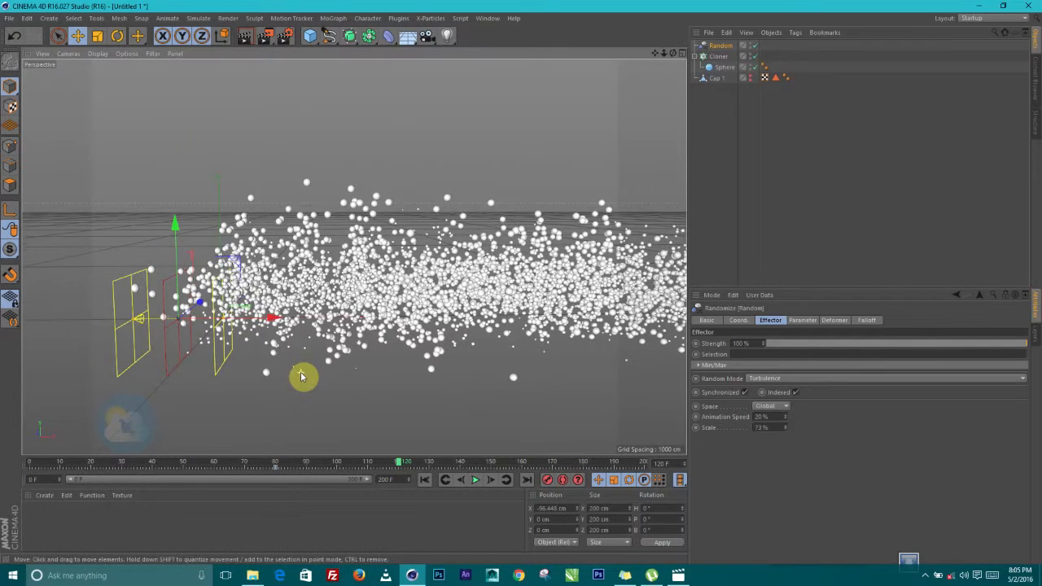
{"action": "left_click_drag", "start_coordinate": [315, 386], "coordinate": [399, 359], "text": "alt"}
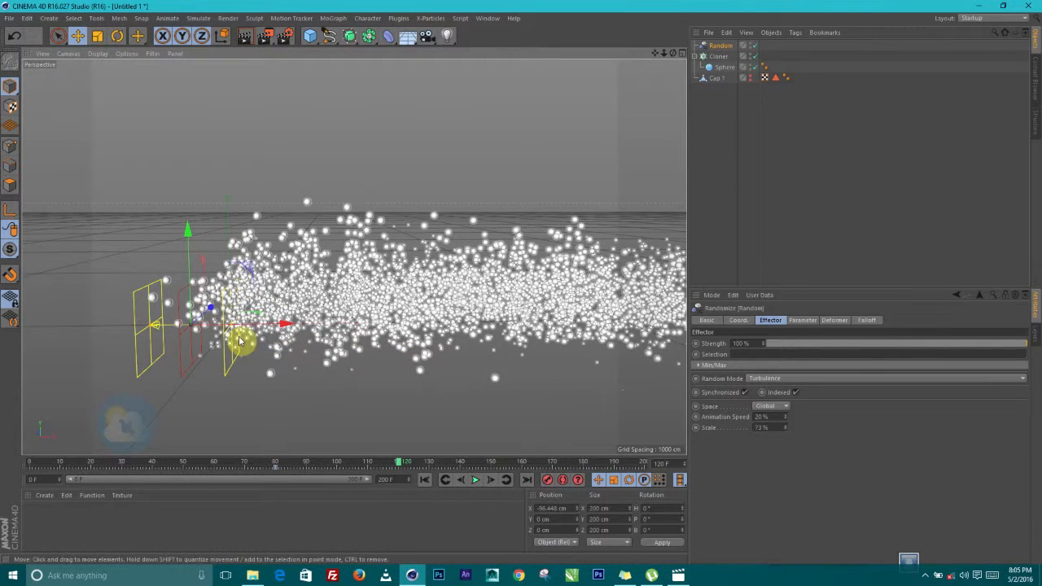
{"action": "middle_click_drag", "start_coordinate": [312, 320], "coordinate": [265, 320], "text": "alt"}
{"action": "left_click_drag", "start_coordinate": [256, 319], "coordinate": [702, 356]}
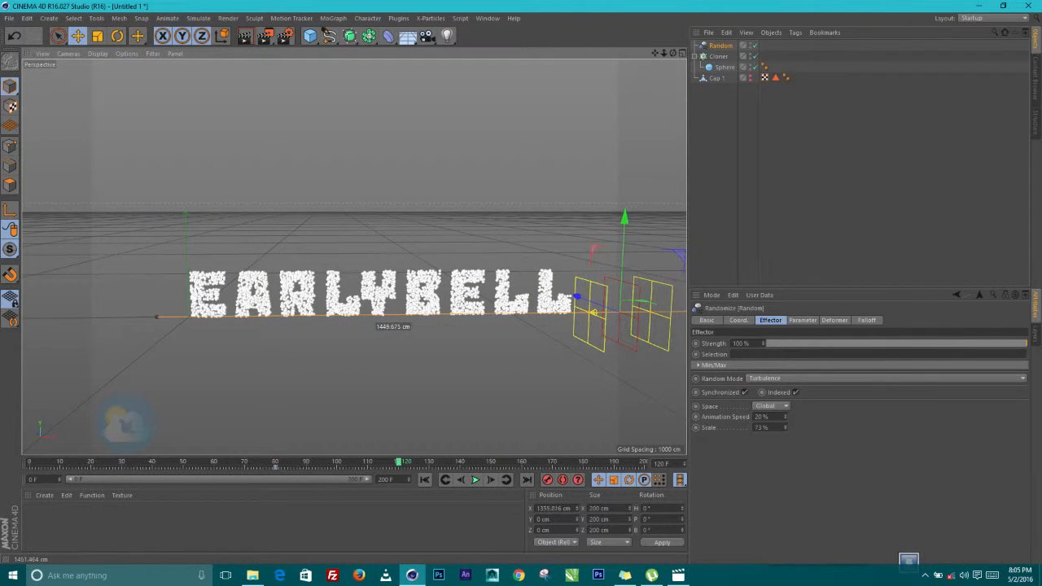
{"action": "left_click", "coordinate": [547, 480]}
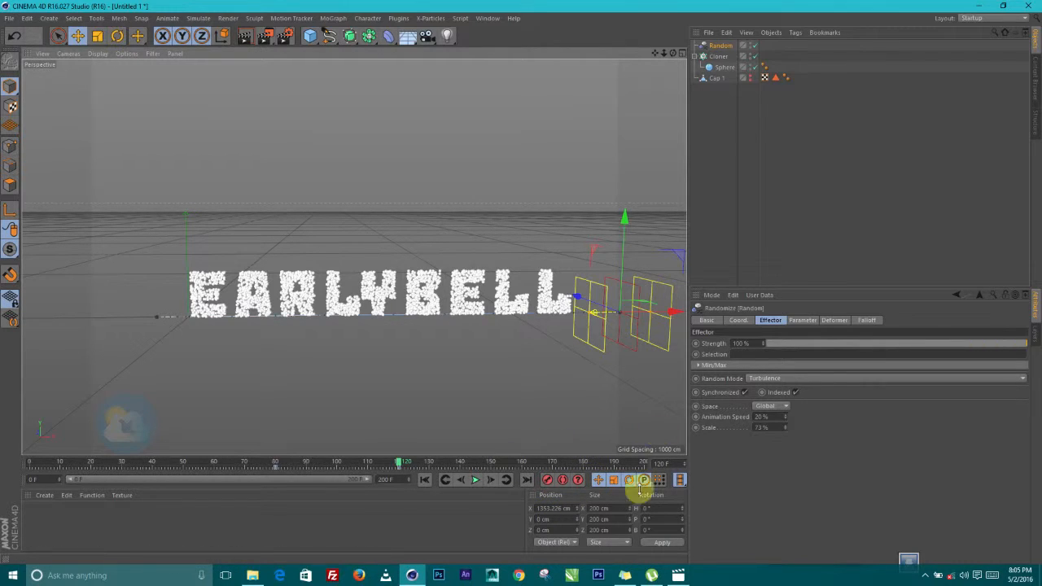
Step: Hold the Random effector's position with a keyframe at frame 140, then keyframe it at frame 190 at about X -188 cm
{"action": "left_click_drag", "start_coordinate": [402, 466], "coordinate": [420, 465]}
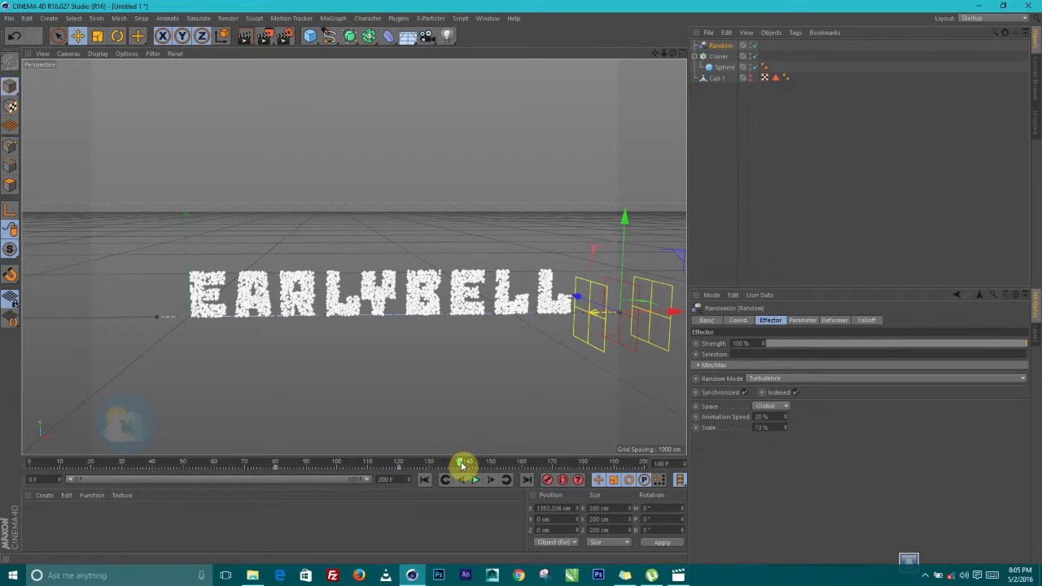
{"action": "left_click_drag", "start_coordinate": [461, 468], "coordinate": [572, 472]}
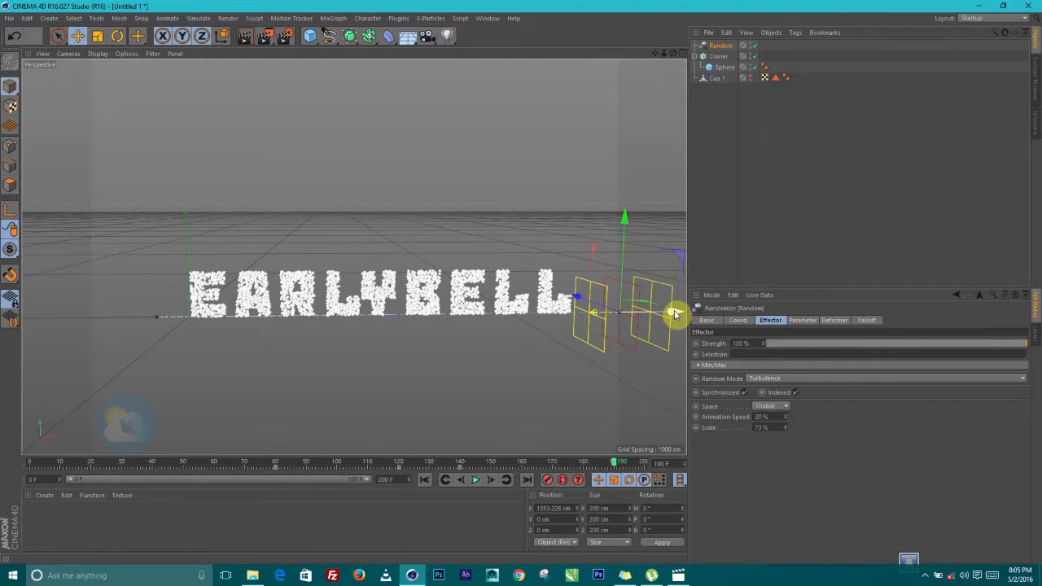
{"action": "left_click_drag", "start_coordinate": [675, 314], "coordinate": [188, 303]}
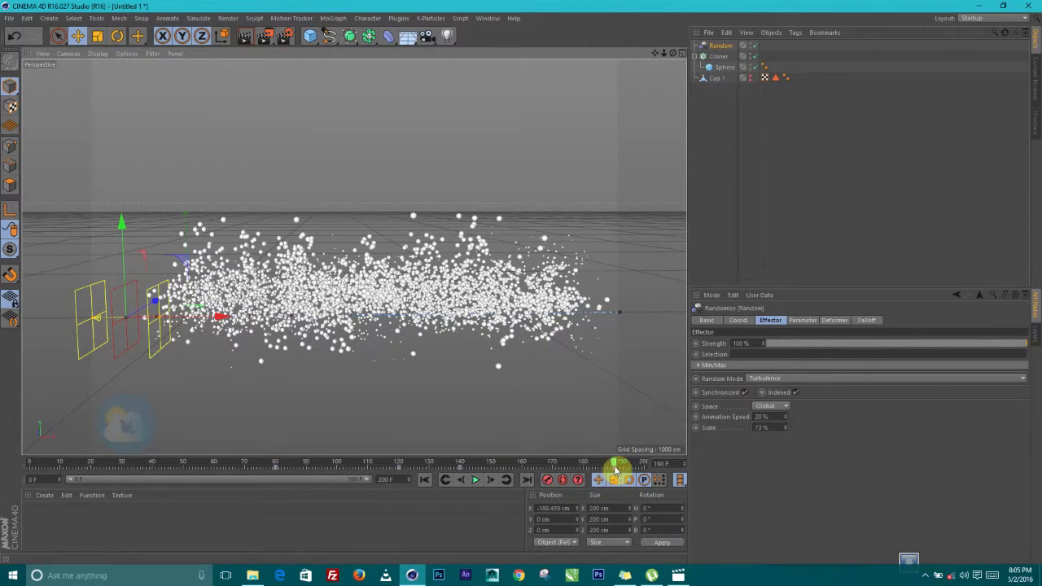
Step: Keyframe the Random effector at frame 200 at about X 1345 cm, then play the animation from the start
{"action": "left_click_drag", "start_coordinate": [615, 468], "coordinate": [670, 470]}
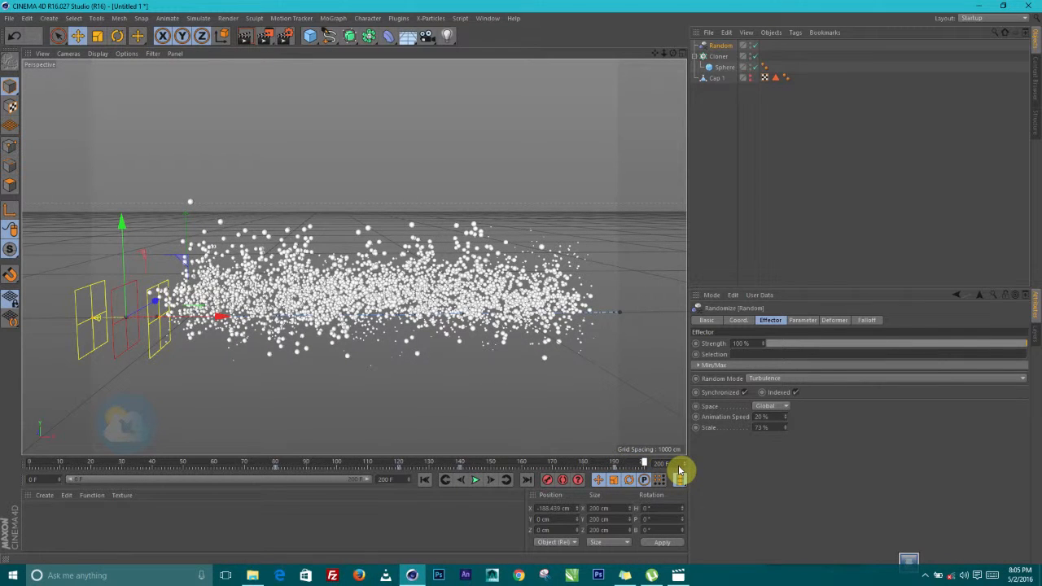
{"action": "left_click_drag", "start_coordinate": [222, 315], "coordinate": [709, 330]}
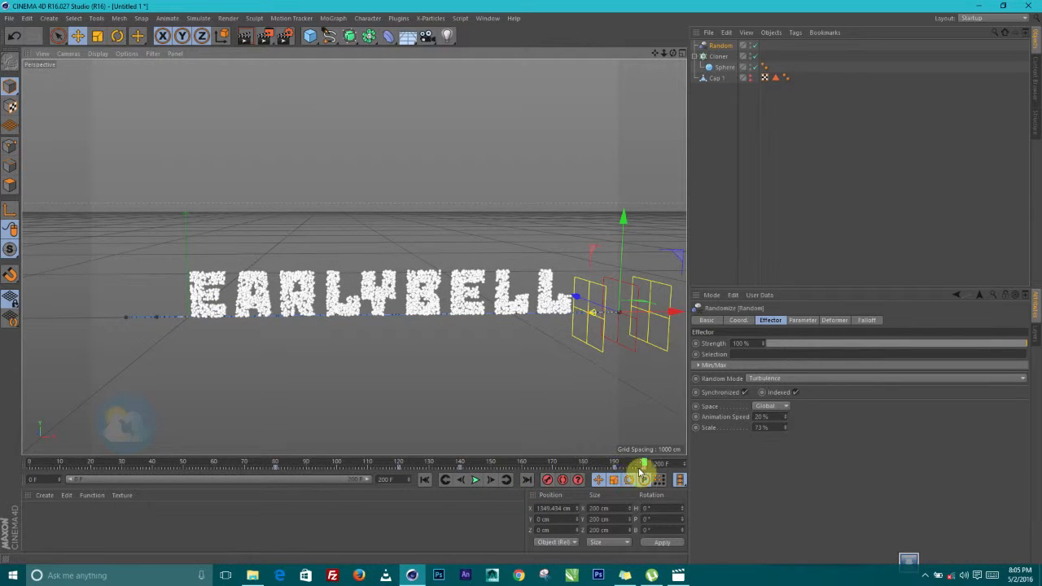
{"action": "left_click_drag", "start_coordinate": [616, 468], "coordinate": [8, 468]}
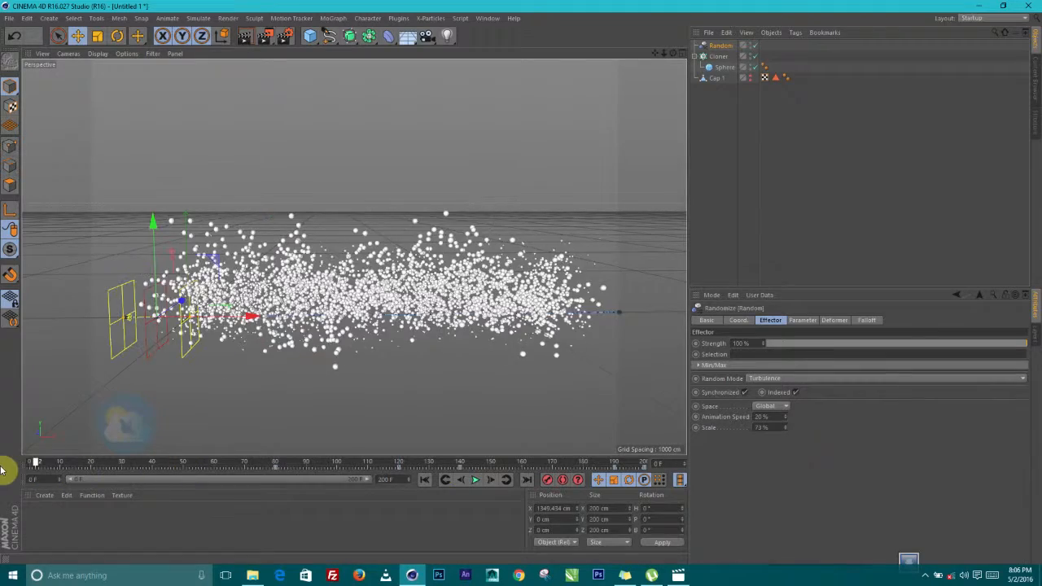
{"action": "left_click", "coordinate": [475, 480]}
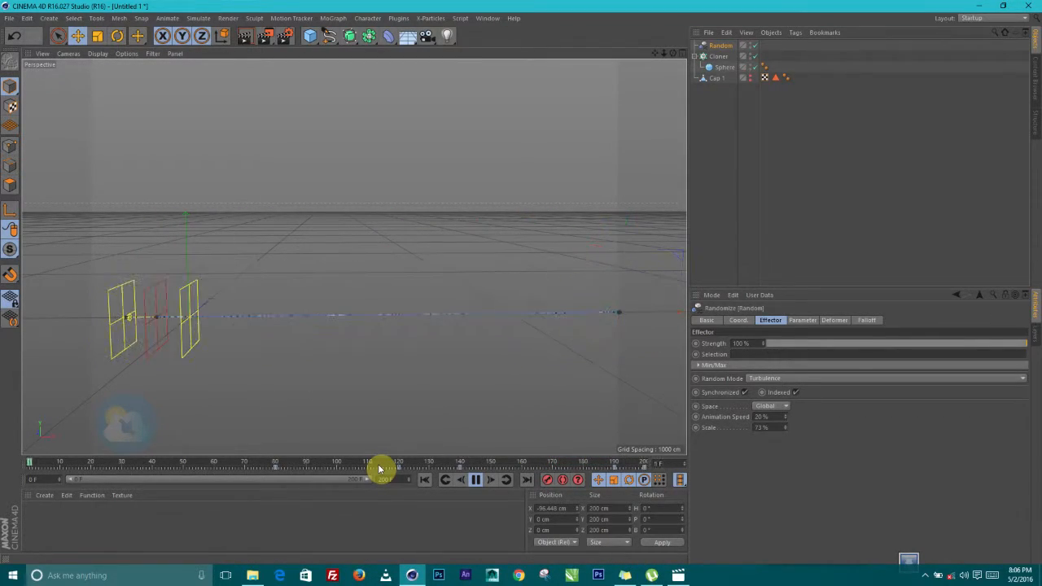
{"action": "left_click", "coordinate": [475, 480]}
Step: Create a new material and open it in the Material Editor
{"action": "scroll", "coordinate": [407, 333], "scroll_direction": "up", "scroll_amount": 10}
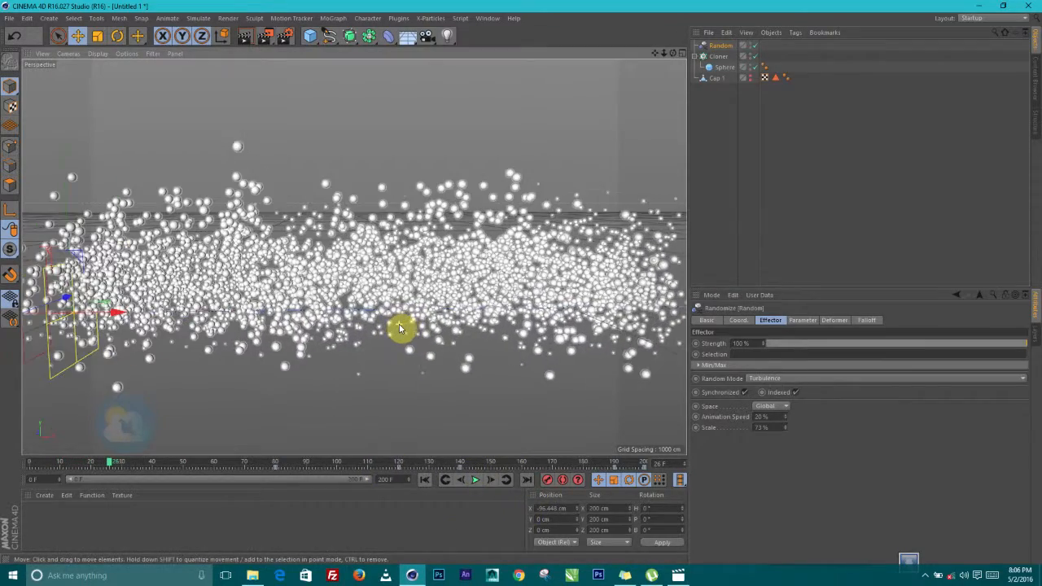
{"action": "left_click_drag", "start_coordinate": [416, 335], "coordinate": [461, 251], "text": "alt"}
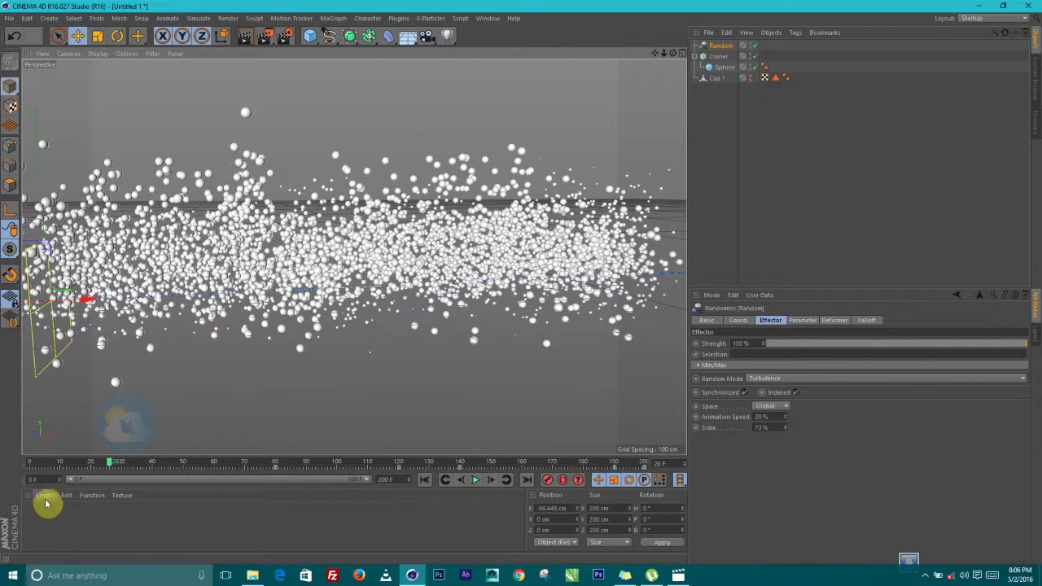
{"action": "left_click", "coordinate": [48, 501]}
{"action": "left_click", "coordinate": [58, 414]}
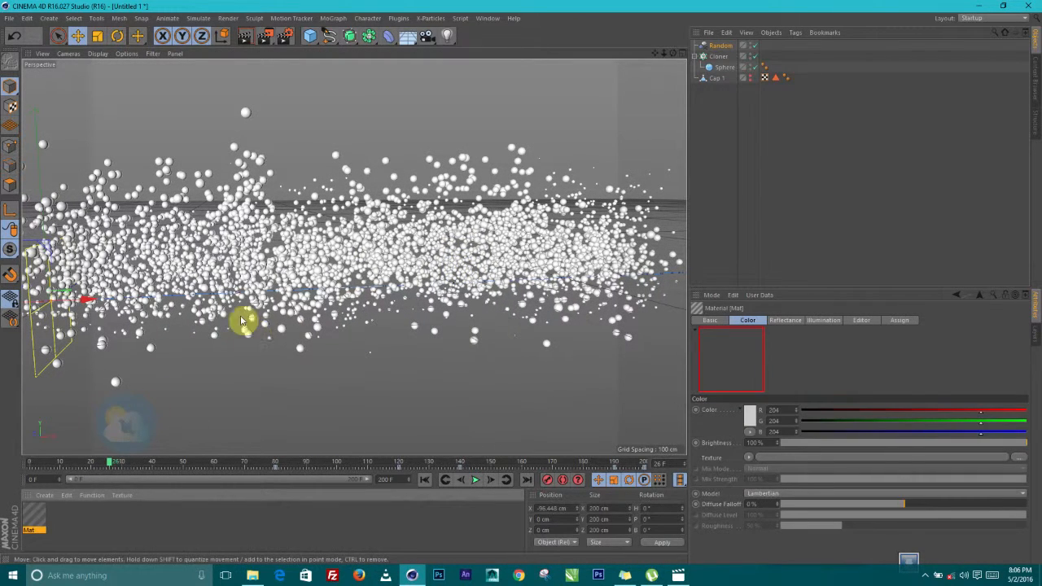
{"action": "double_click", "coordinate": [29, 524]}
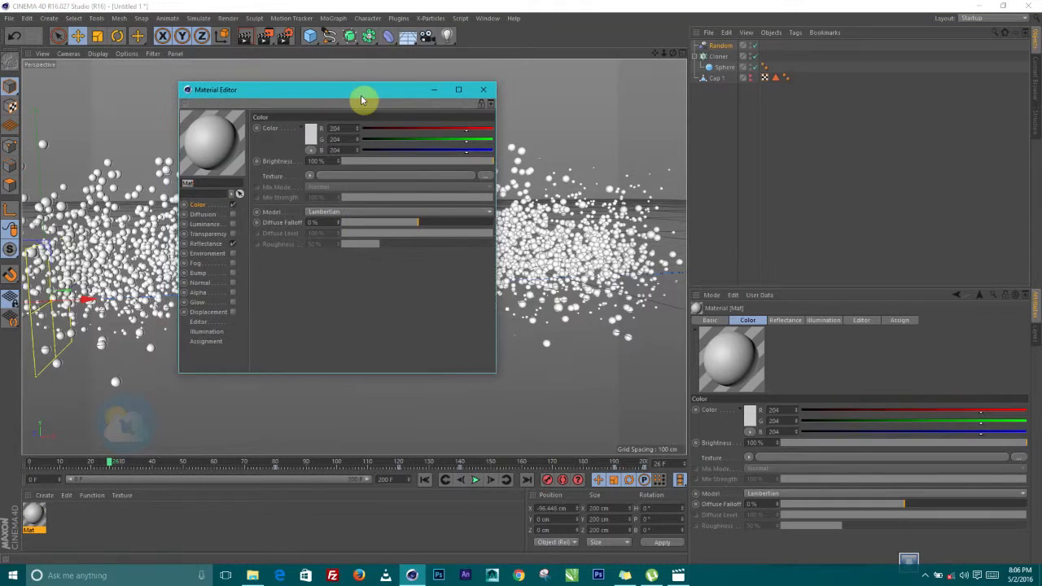
{"action": "left_click_drag", "start_coordinate": [365, 95], "coordinate": [526, 126]}
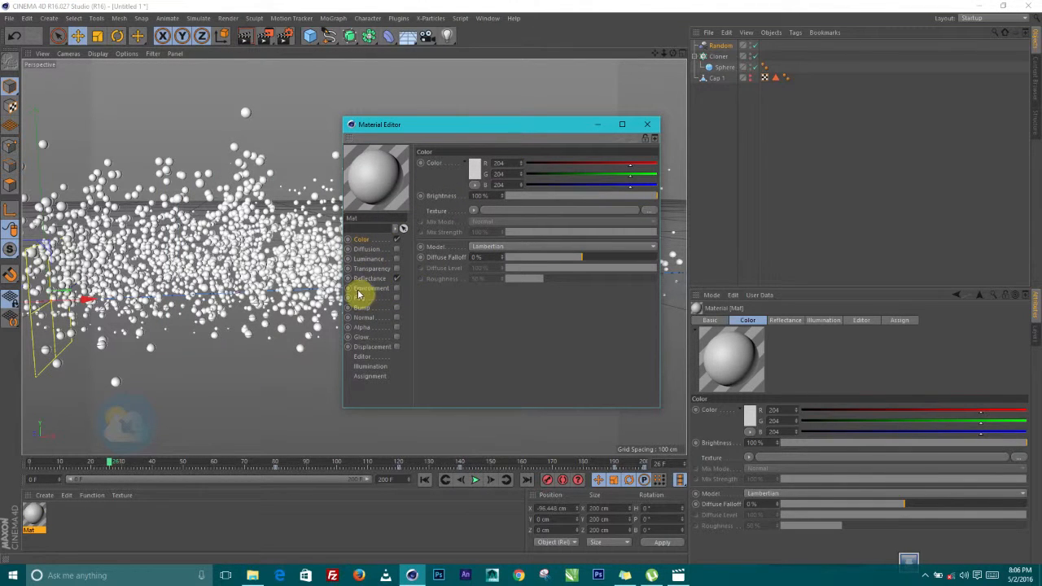
Step: Set the new material's color to magenta with RGB 255, 0, 212
{"action": "left_click", "coordinate": [370, 278]}
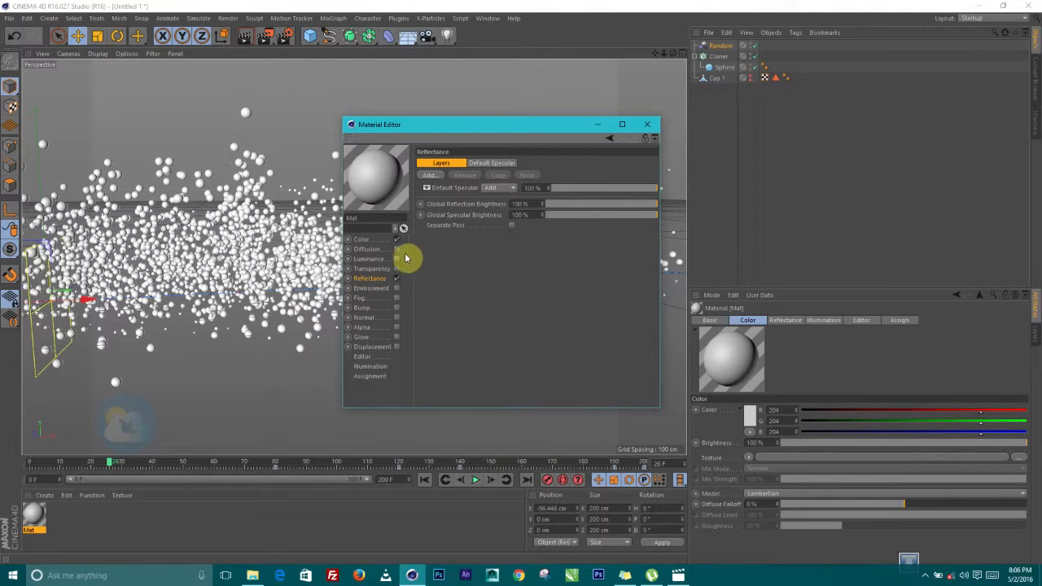
{"action": "mouse_move", "coordinate": [415, 129]}
{"action": "left_mouse_down"}
{"action": "mouse_move", "coordinate": [439, 144]}
{"action": "mouse_move", "coordinate": [427, 139]}
{"action": "left_mouse_up"}
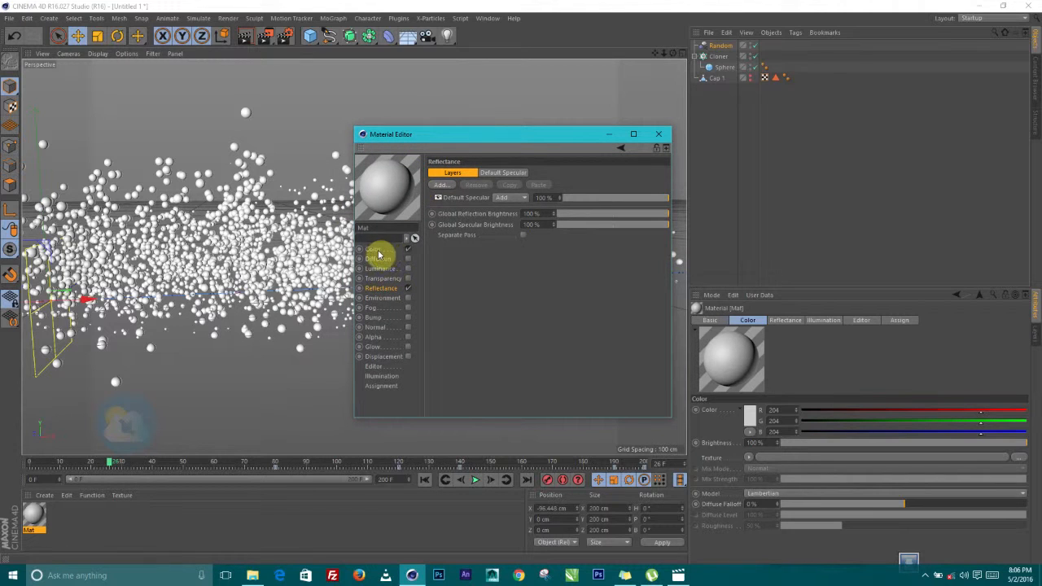
{"action": "left_click", "coordinate": [374, 249]}
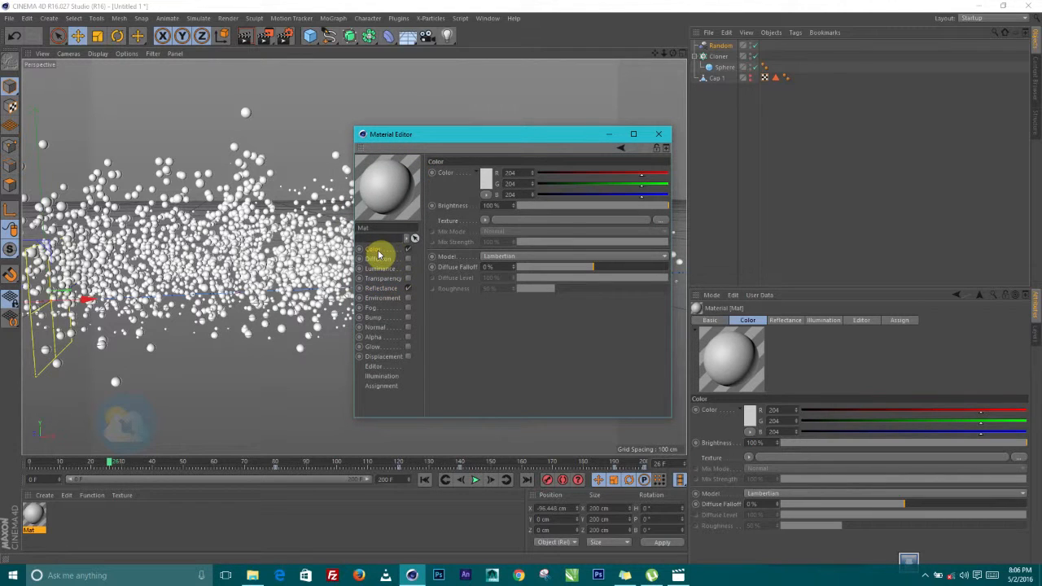
{"action": "left_click", "coordinate": [487, 179]}
{"action": "mouse_move", "coordinate": [474, 168]}
{"action": "left_mouse_down"}
{"action": "mouse_move", "coordinate": [503, 149]}
{"action": "mouse_move", "coordinate": [553, 141]}
{"action": "mouse_move", "coordinate": [495, 156]}
{"action": "mouse_move", "coordinate": [514, 136]}
{"action": "left_mouse_up"}
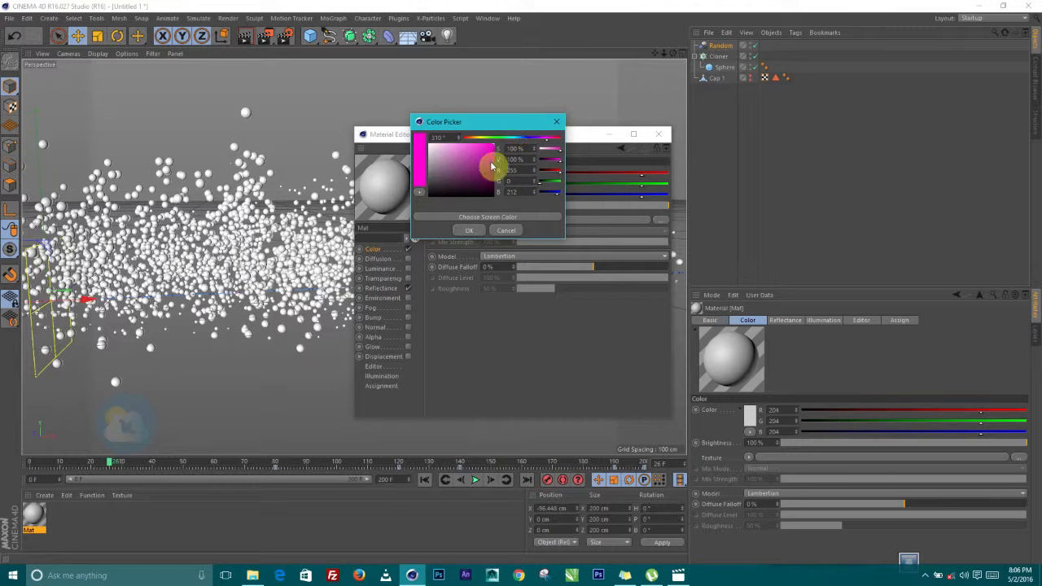
{"action": "left_click", "coordinate": [470, 230]}
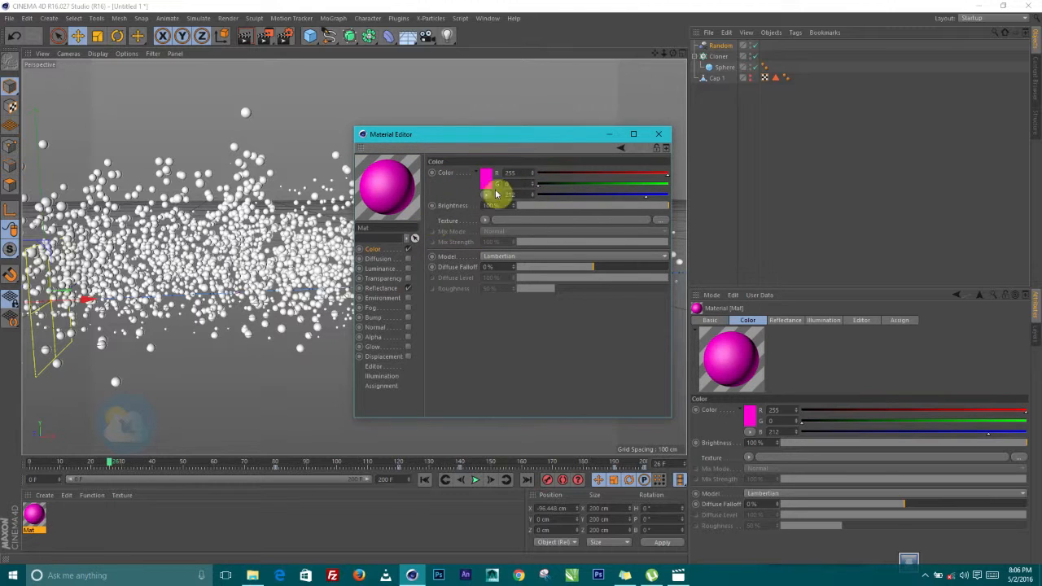
Step: Set the material's default specular to 36% width, -21% falloff and 80% specular strength, with 99% layer color brightness
{"action": "left_click", "coordinate": [380, 288]}
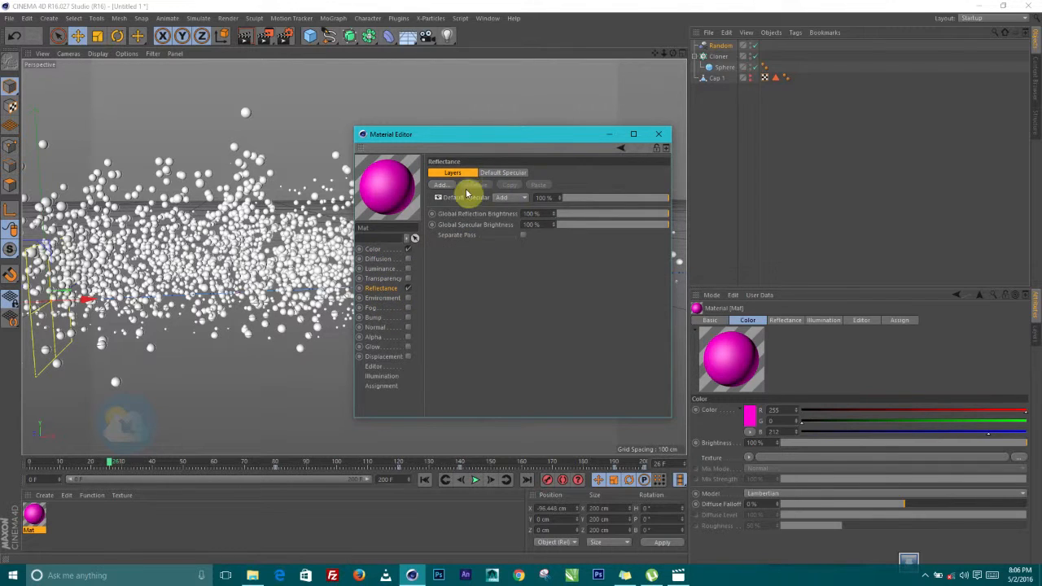
{"action": "left_click", "coordinate": [446, 188]}
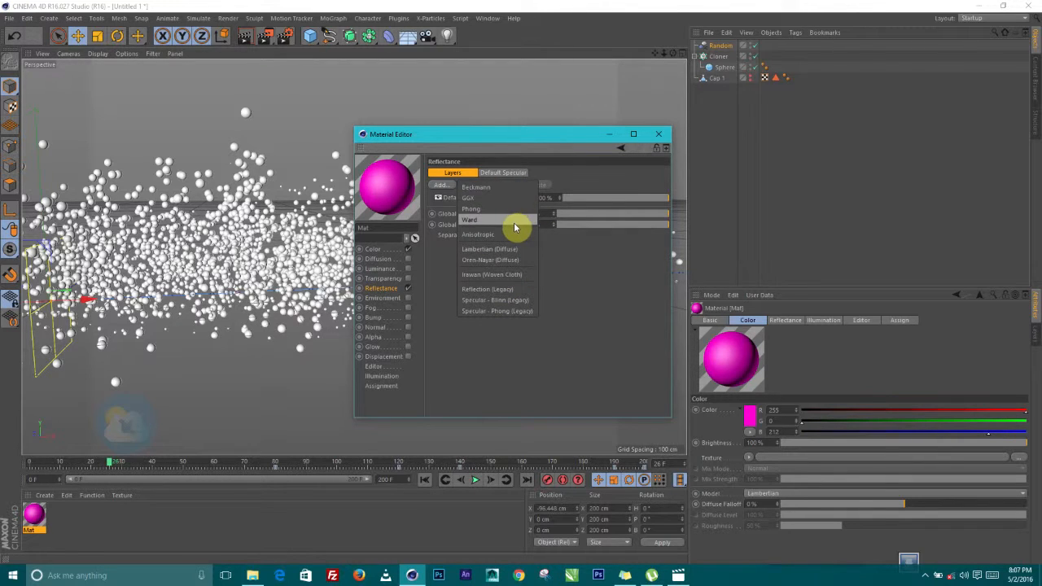
{"action": "left_click", "coordinate": [570, 177]}
{"action": "left_click", "coordinate": [502, 172]}
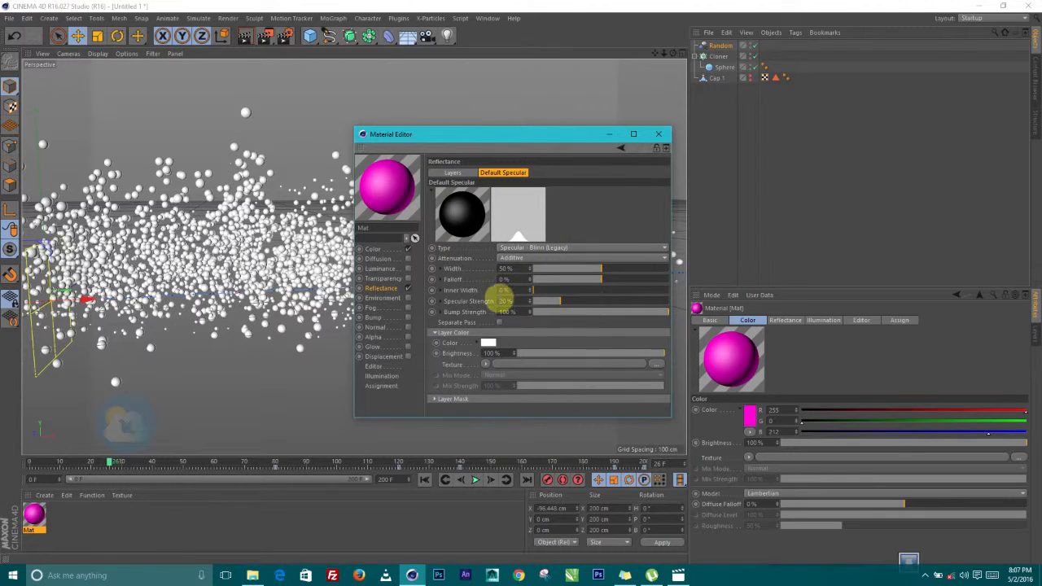
{"action": "left_click", "coordinate": [511, 356]}
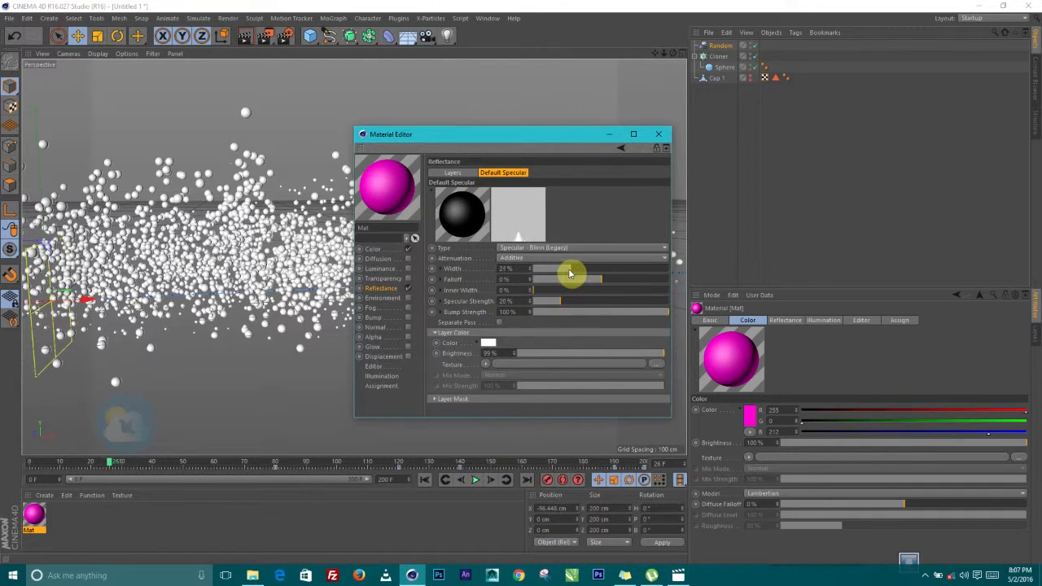
{"action": "left_click_drag", "start_coordinate": [567, 270], "coordinate": [579, 281]}
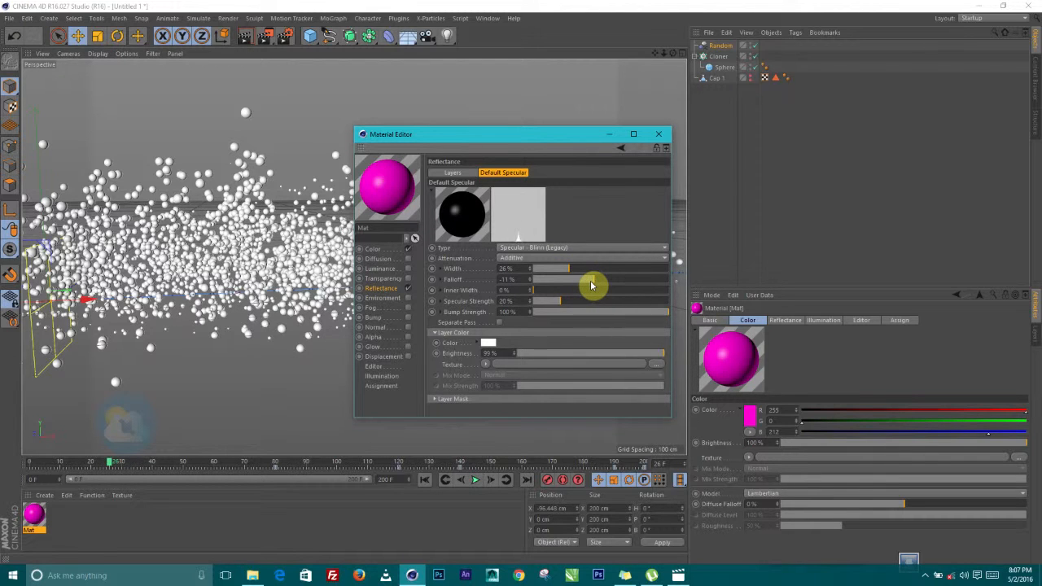
{"action": "left_click_drag", "start_coordinate": [588, 284], "coordinate": [589, 283]}
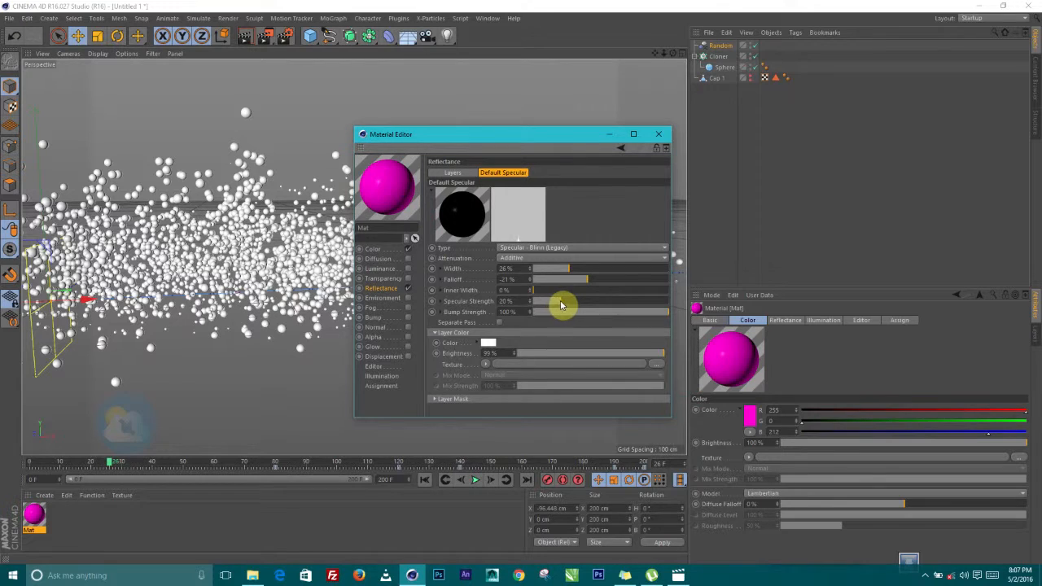
{"action": "left_click_drag", "start_coordinate": [599, 303], "coordinate": [642, 301]}
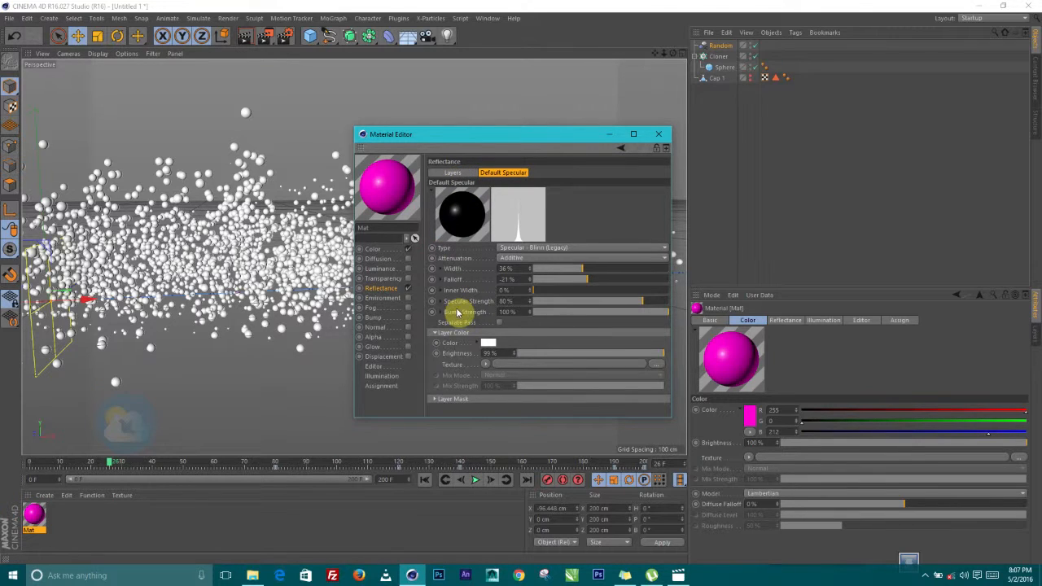
Step: Add a Reflection (Legacy) layer to the material's reflectance
{"action": "left_click", "coordinate": [450, 174]}
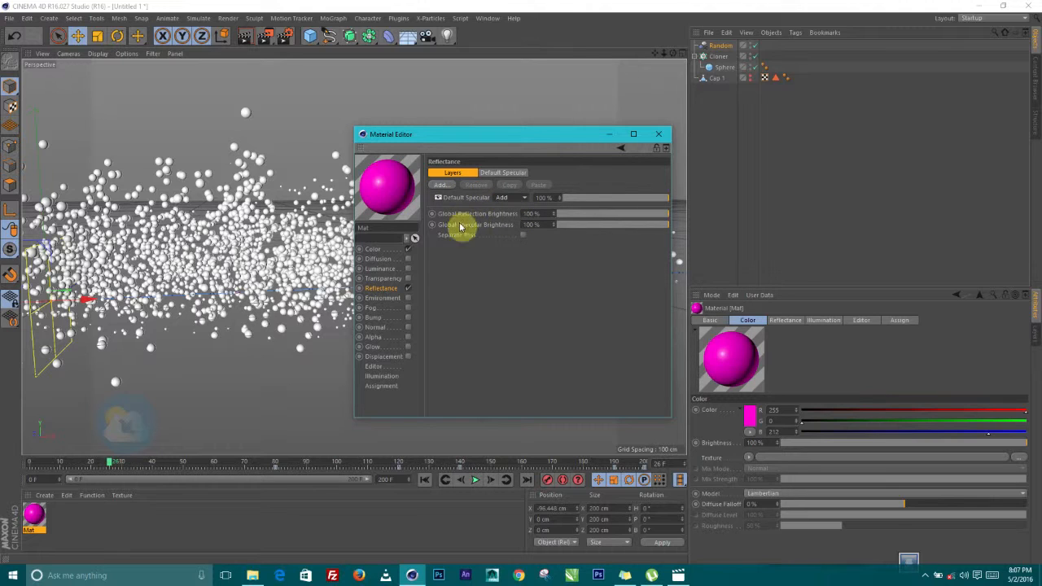
{"action": "left_click", "coordinate": [440, 185]}
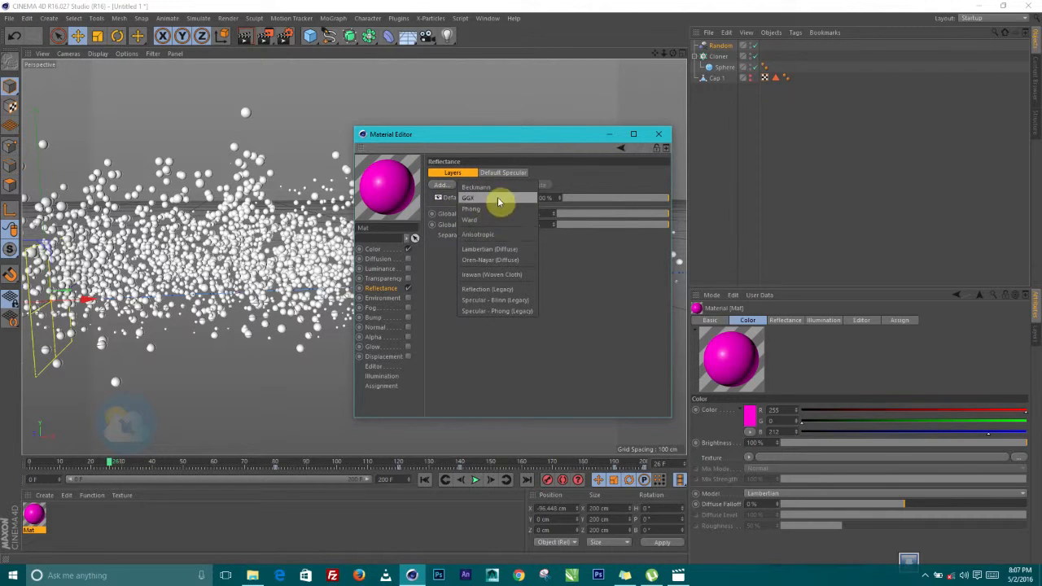
{"action": "left_click", "coordinate": [487, 289]}
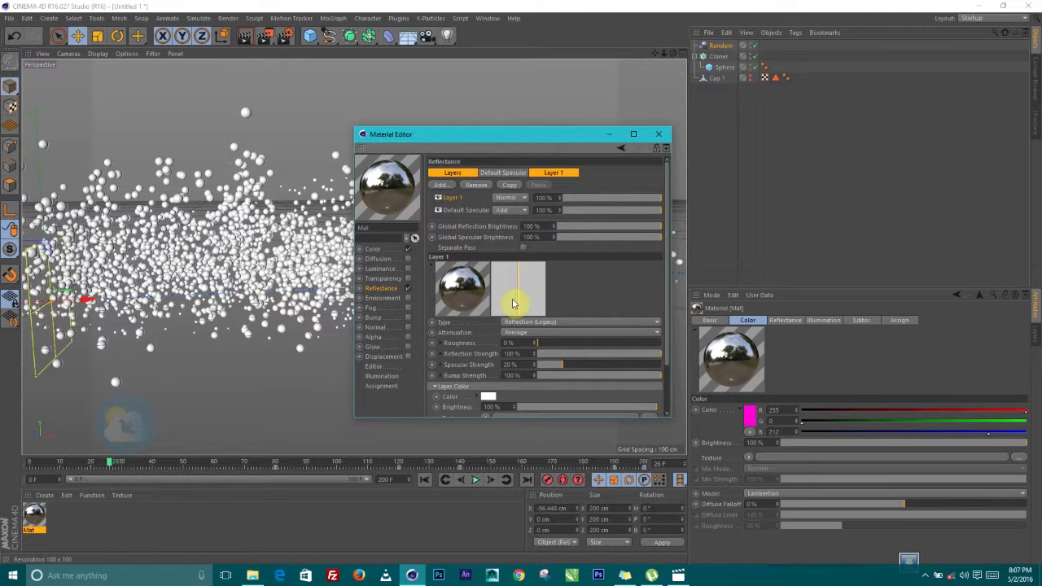
Step: Load a Fresnel shader as the layer color texture of the new reflection layer
{"action": "scroll", "coordinate": [559, 297], "scroll_direction": "down", "scroll_amount": 3}
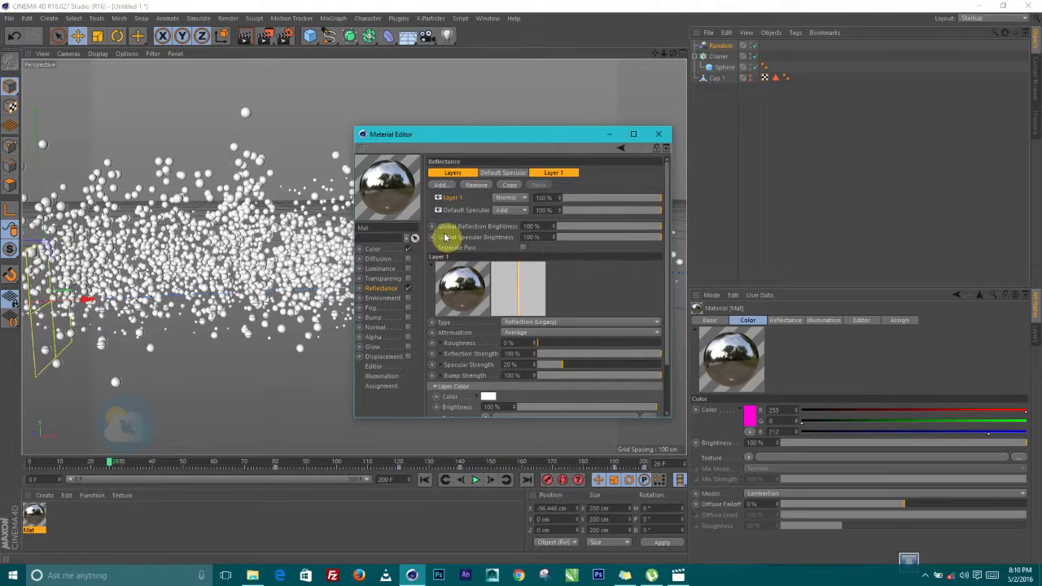
{"action": "left_click_drag", "start_coordinate": [667, 277], "coordinate": [666, 308]}
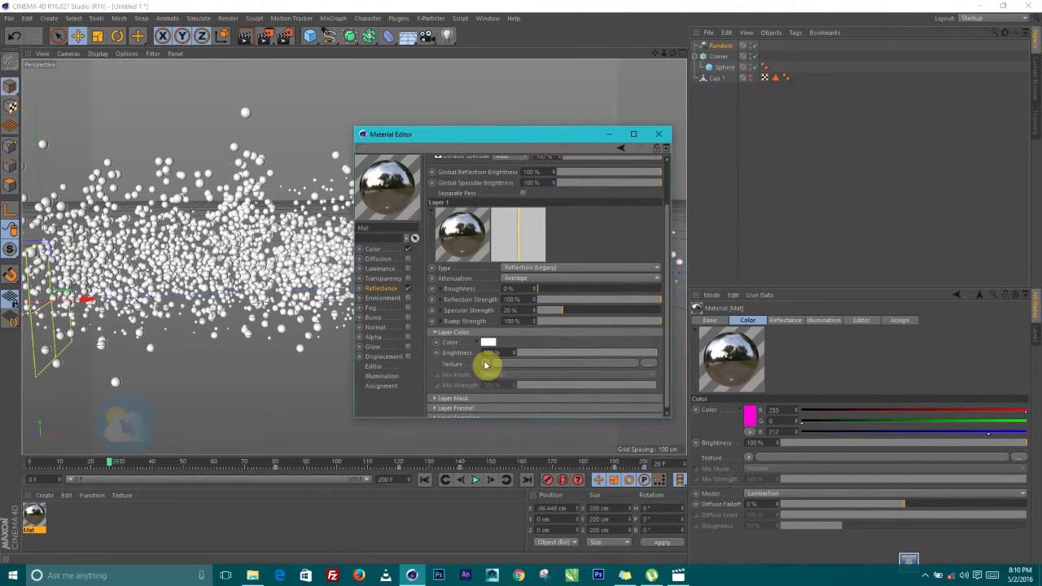
{"action": "left_click", "coordinate": [484, 365]}
{"action": "mouse_move", "coordinate": [496, 308]}
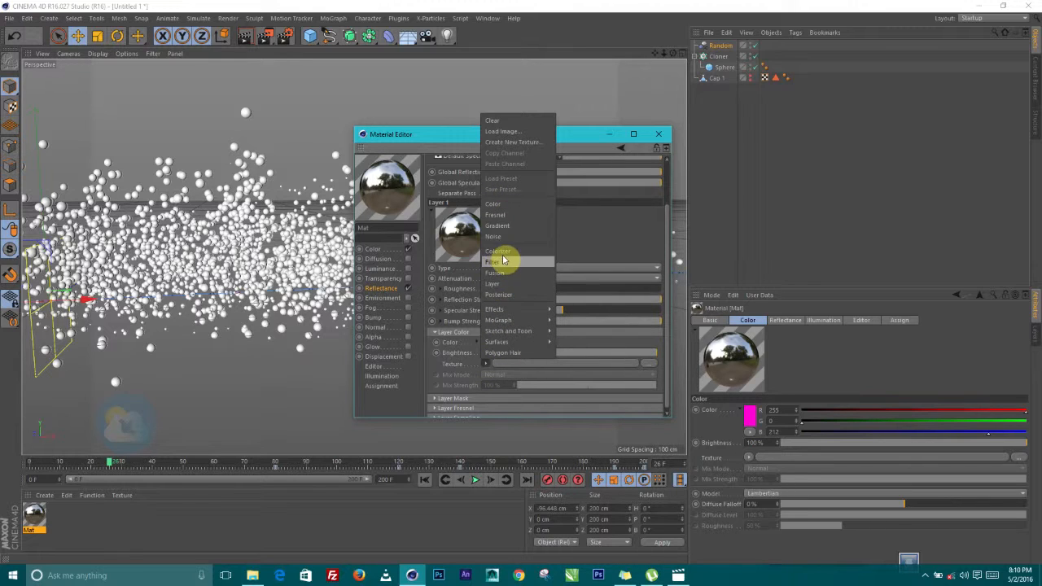
{"action": "left_click", "coordinate": [514, 217]}
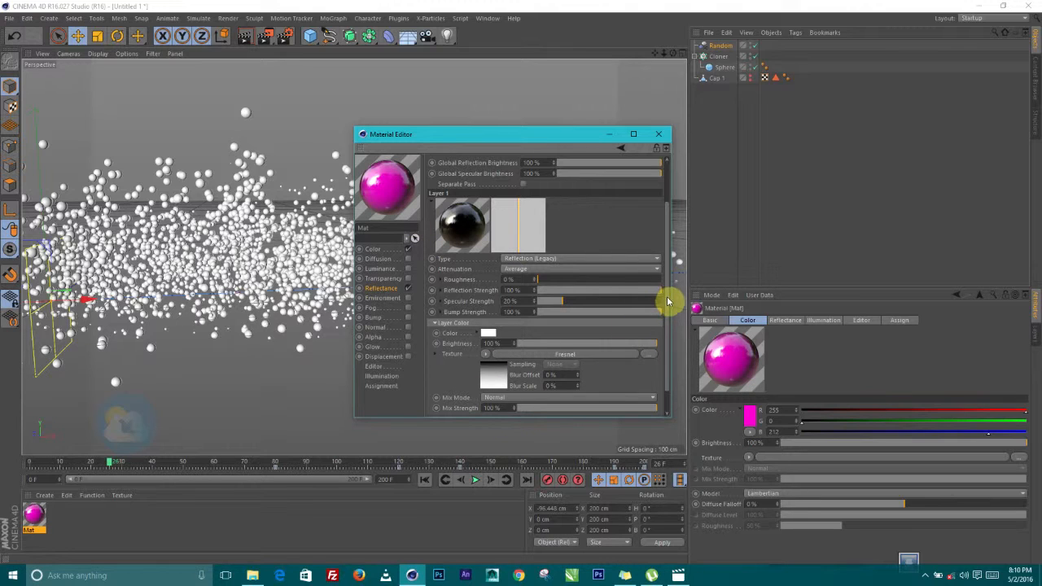
Step: Set the reflection layer to 42% specular strength, 50% layer color brightness and 39% mix strength
{"action": "scroll", "coordinate": [668, 301], "scroll_direction": "down", "scroll_amount": 1}
{"action": "left_click_drag", "start_coordinate": [649, 384], "coordinate": [562, 384]}
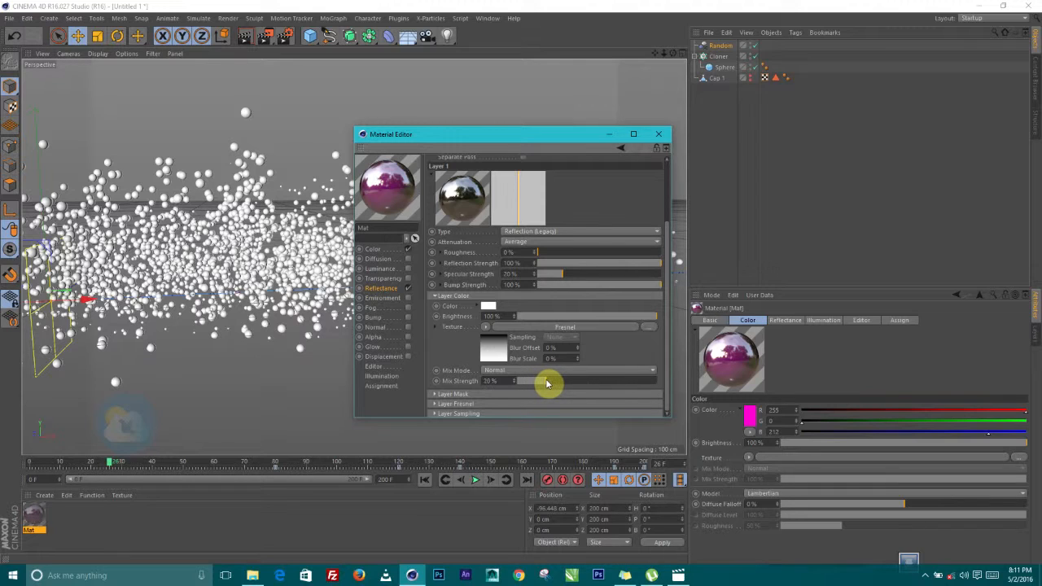
{"action": "left_click", "coordinate": [553, 385]}
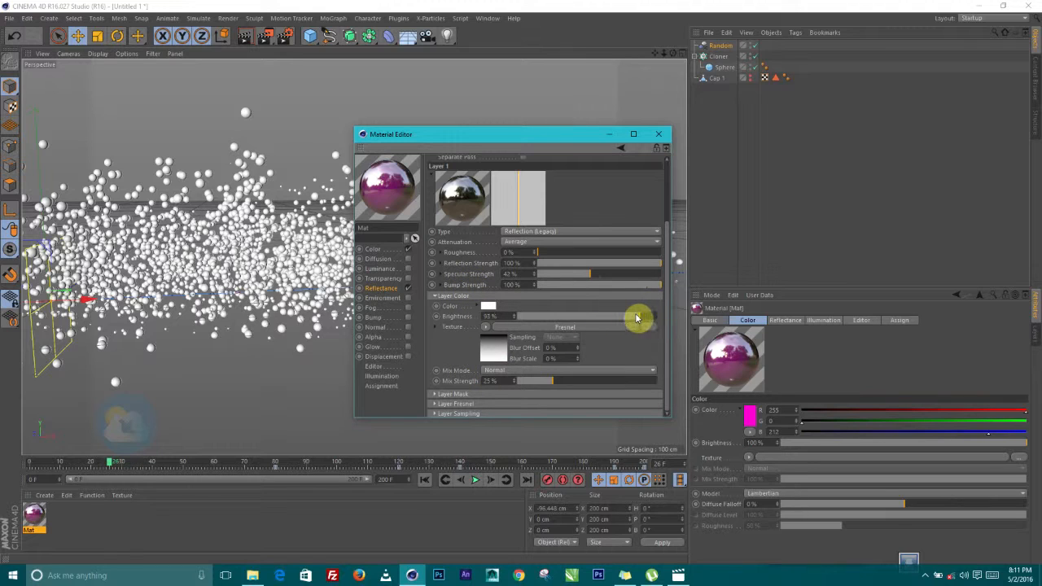
{"action": "left_click_drag", "start_coordinate": [640, 318], "coordinate": [611, 318]}
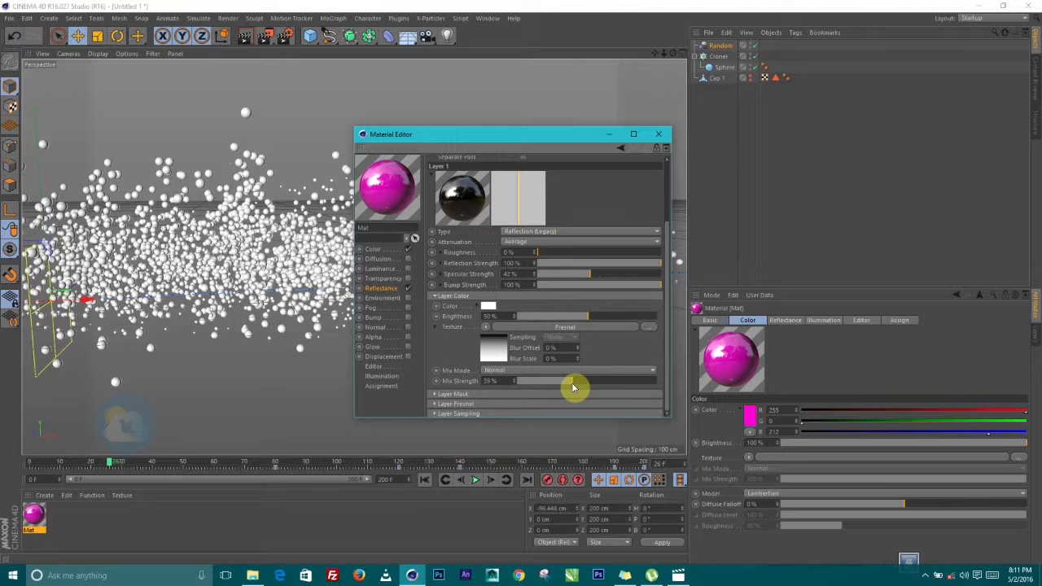
{"action": "left_click", "coordinate": [659, 133]}
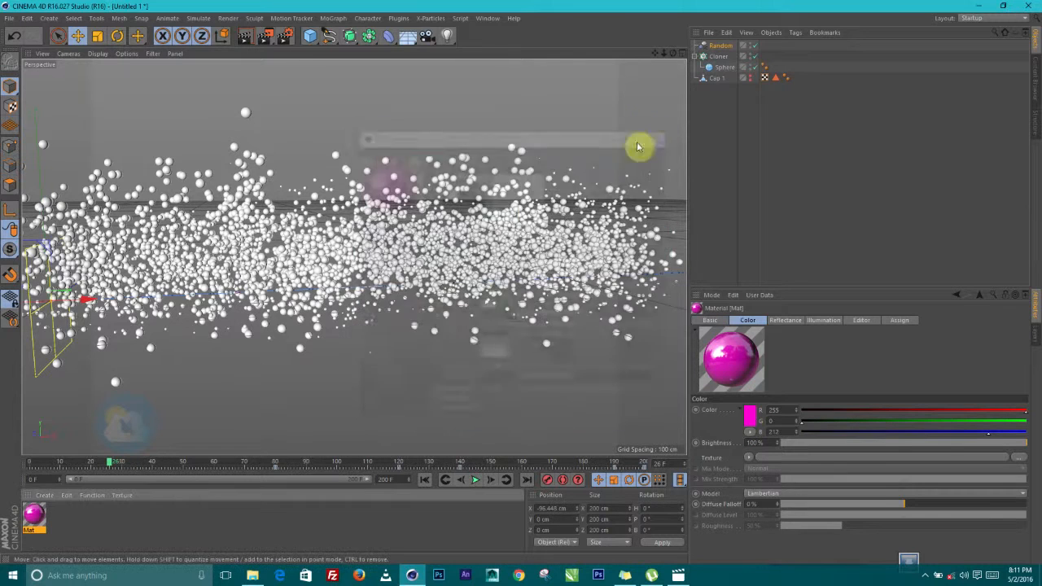
Step: Apply the magenta material to the cloned Sphere and preview it by rendering the current view
{"action": "left_click_drag", "start_coordinate": [527, 235], "coordinate": [727, 70]}
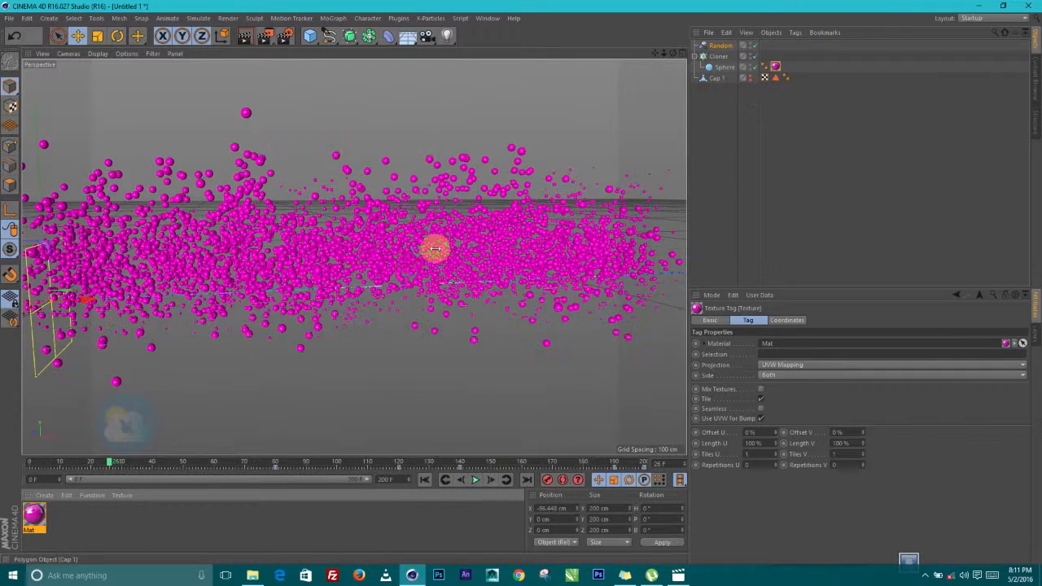
{"action": "left_click_drag", "start_coordinate": [313, 244], "coordinate": [411, 274], "text": "alt"}
{"action": "left_click", "coordinate": [245, 37]}
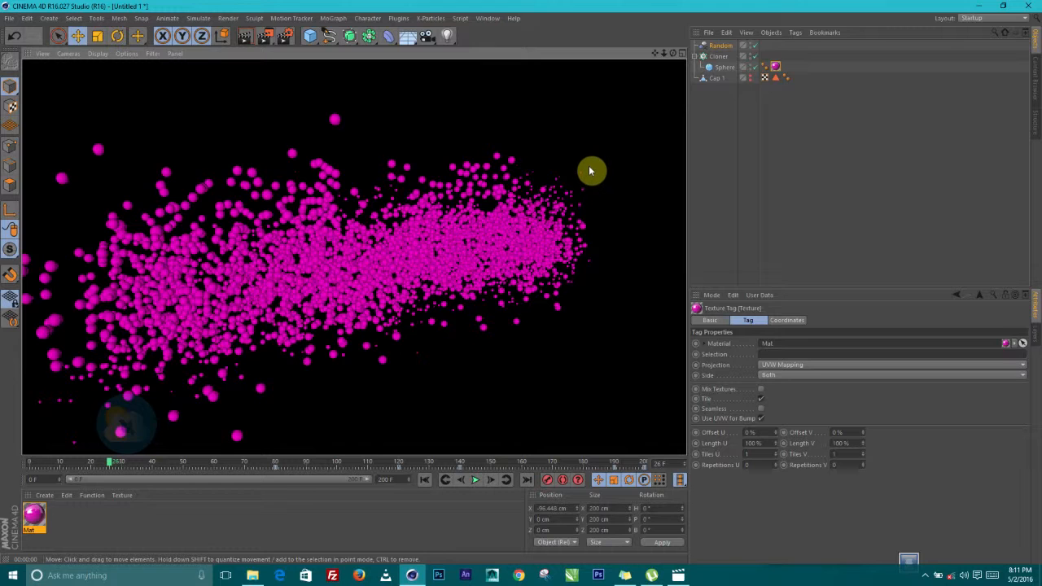
Step: Try raising the Cloner's clone count to 8000
{"action": "left_click", "coordinate": [404, 259]}
{"action": "mouse_move", "coordinate": [447, 244]}
{"action": "left_mouse_down", "text": "alt"}
{"action": "mouse_move", "coordinate": [400, 252]}
{"action": "mouse_move", "coordinate": [428, 256]}
{"action": "mouse_move", "coordinate": [409, 220]}
{"action": "mouse_move", "coordinate": [431, 249]}
{"action": "left_mouse_up", "text": "alt"}
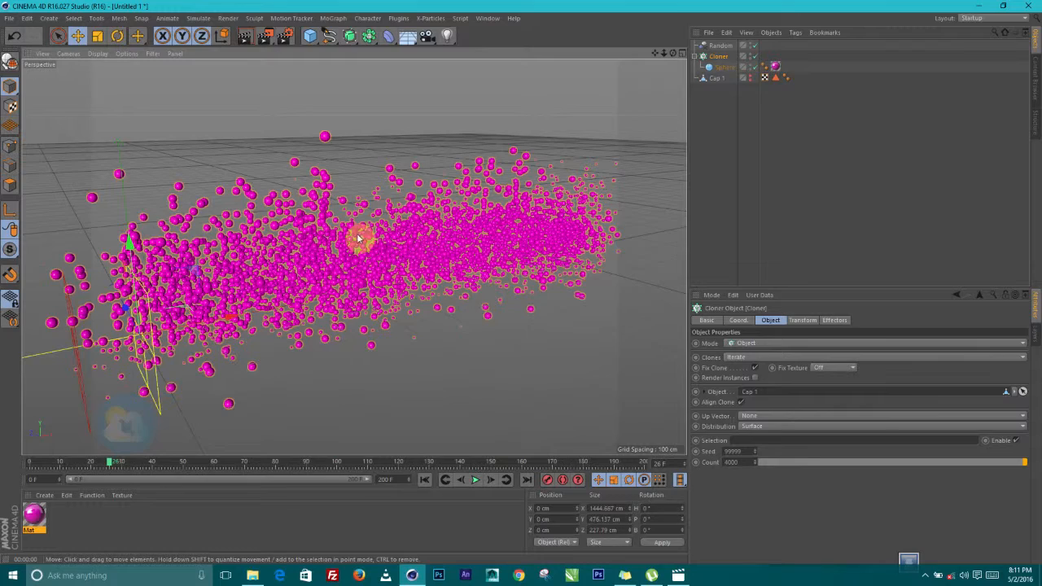
{"action": "right_click_drag", "start_coordinate": [277, 277], "coordinate": [293, 277], "text": "alt"}
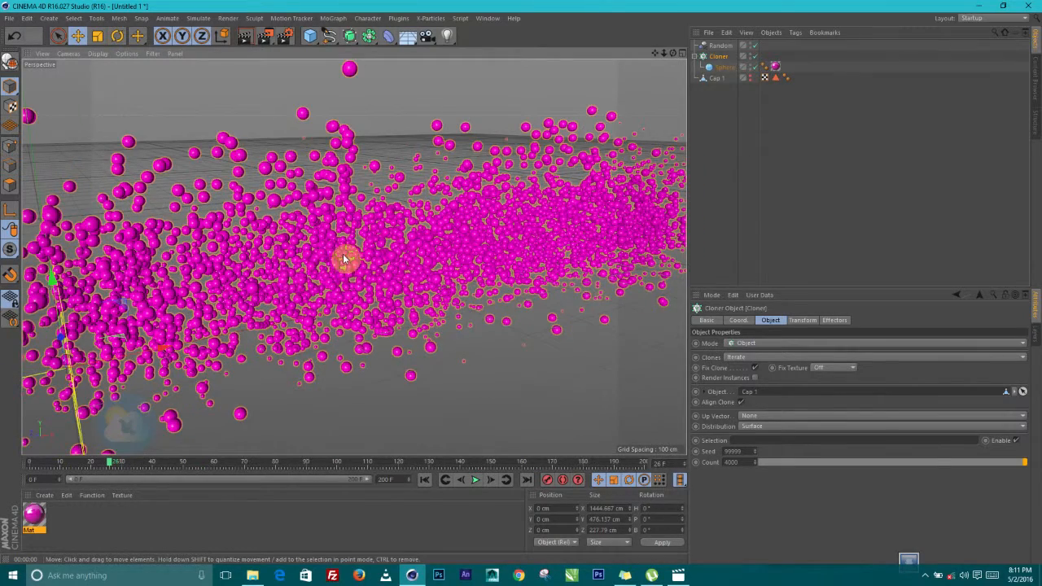
{"action": "mouse_move", "coordinate": [459, 236]}
{"action": "left_mouse_down", "text": "alt"}
{"action": "mouse_move", "coordinate": [481, 237]}
{"action": "mouse_move", "coordinate": [324, 266]}
{"action": "mouse_move", "coordinate": [640, 174]}
{"action": "left_mouse_up", "text": "alt"}
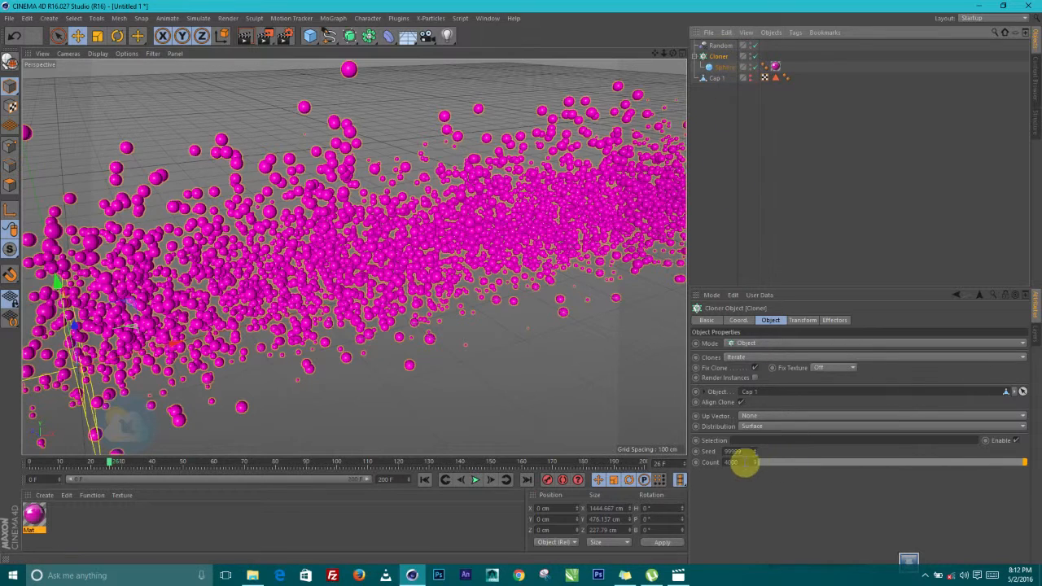
{"action": "left_click", "coordinate": [728, 463]}
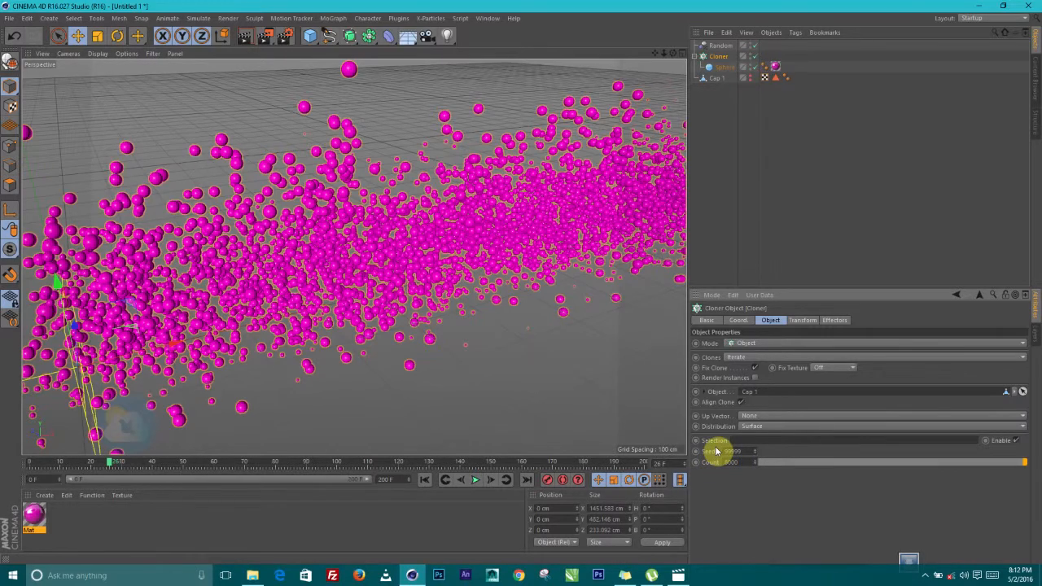
{"action": "type", "text": "8000"}
{"action": "key", "text": "Return"}
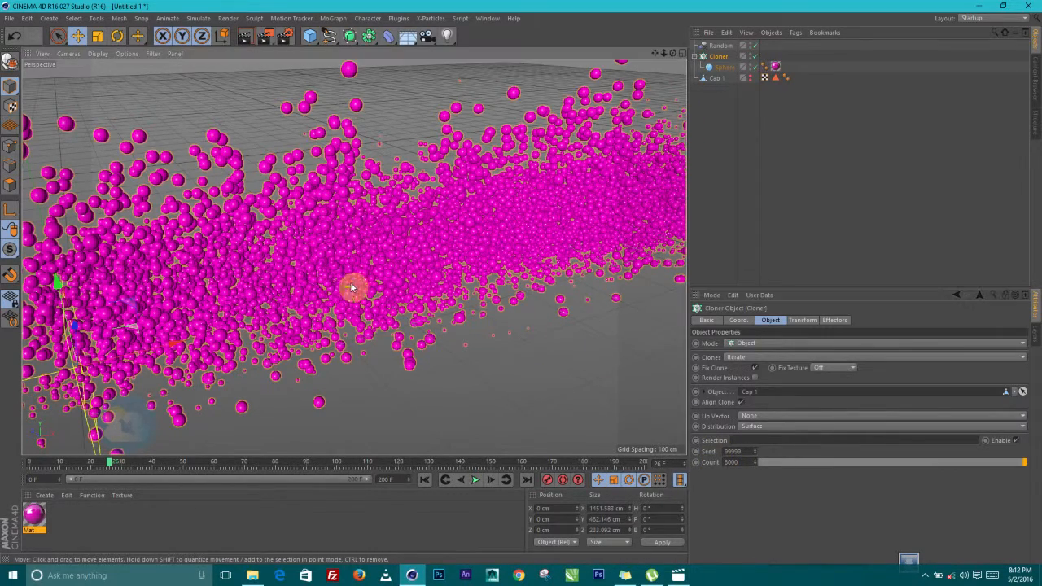
{"action": "left_click_drag", "start_coordinate": [332, 287], "coordinate": [402, 285], "text": "alt"}
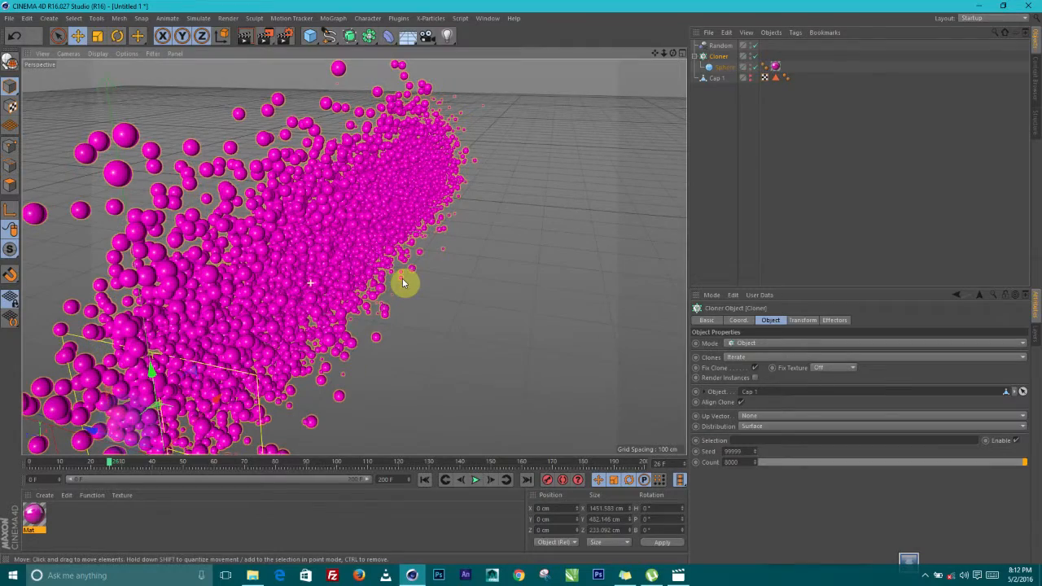
{"action": "left_click_drag", "start_coordinate": [403, 279], "coordinate": [363, 203], "text": "alt"}
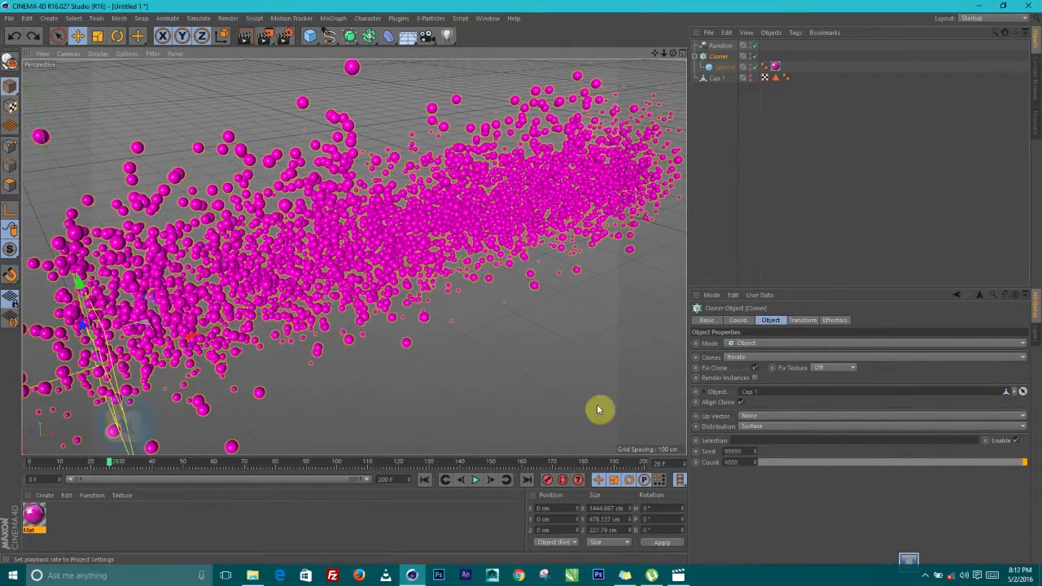
Step: Move the animation to frame 49 and frame the whole cloud of spheres from an angle
{"action": "left_click_drag", "start_coordinate": [333, 274], "coordinate": [226, 402], "text": "alt"}
{"action": "left_click_drag", "start_coordinate": [135, 465], "coordinate": [180, 459]}
{"action": "right_click_drag", "start_coordinate": [333, 224], "coordinate": [389, 281], "text": "alt"}
{"action": "left_click_drag", "start_coordinate": [432, 269], "coordinate": [375, 291], "text": "alt"}
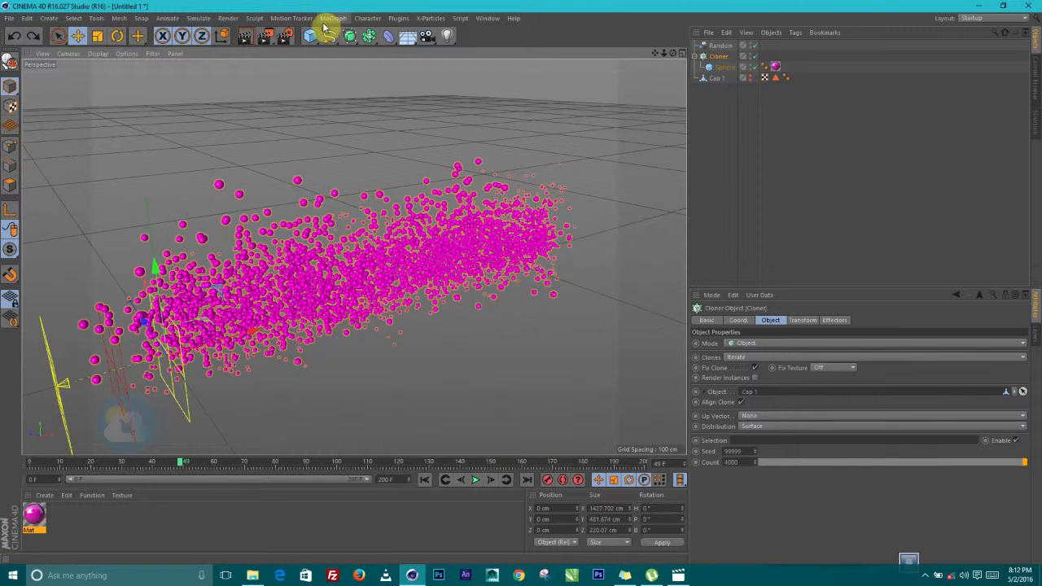
Step: Add the Ambient Occlusion effect to the render settings with its default values
{"action": "left_click", "coordinate": [286, 41]}
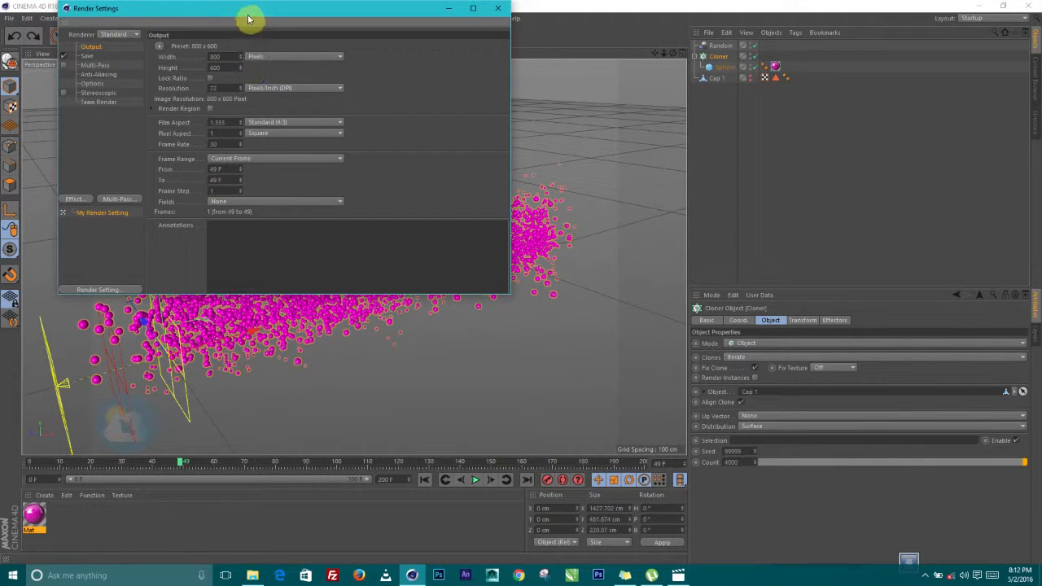
{"action": "left_click_drag", "start_coordinate": [261, 21], "coordinate": [447, 70]}
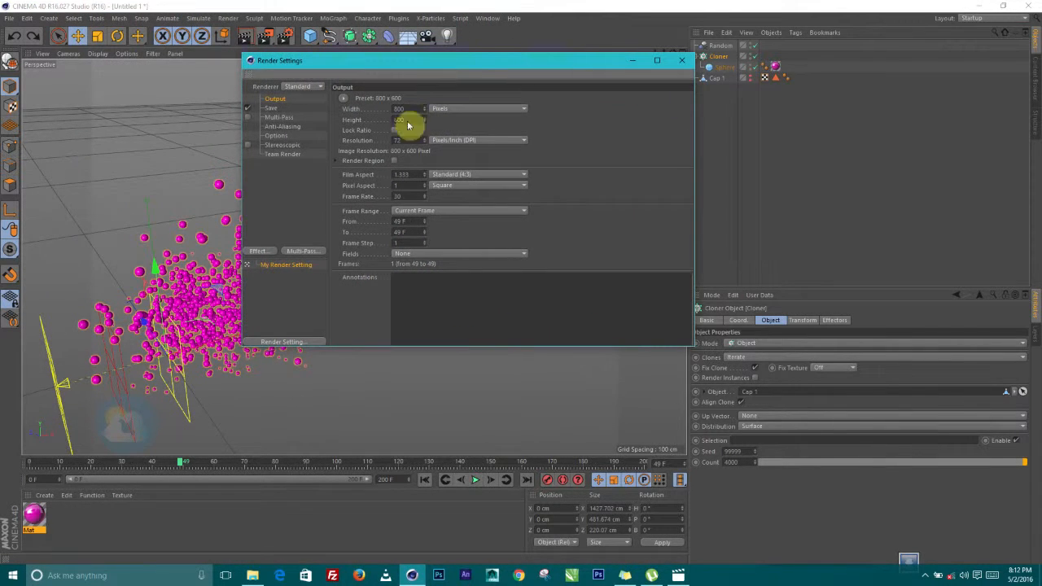
{"action": "left_click", "coordinate": [262, 251]}
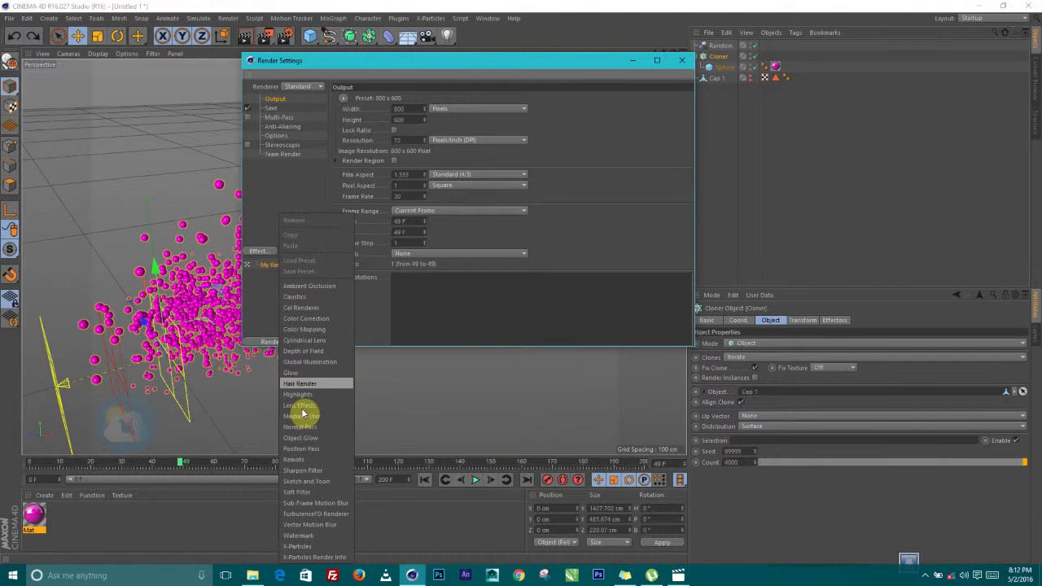
{"action": "left_click", "coordinate": [309, 286]}
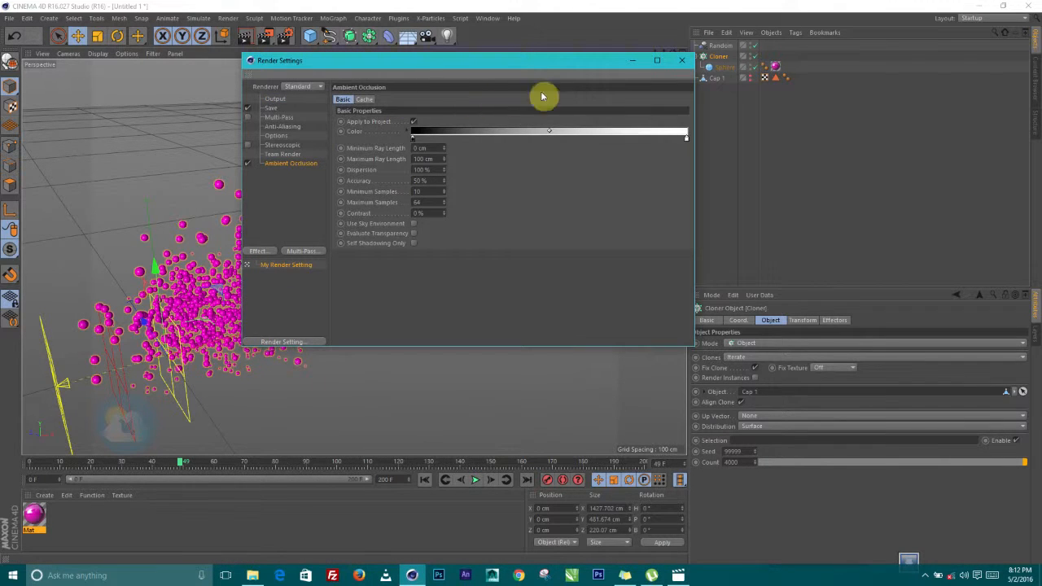
{"action": "left_click", "coordinate": [682, 62]}
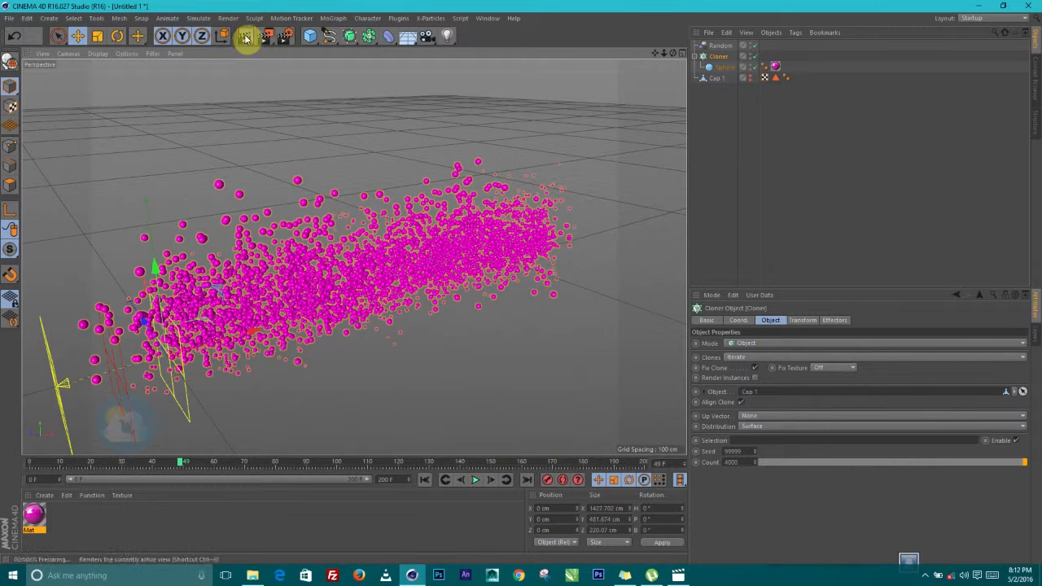
Step: Render the view at frame 49 to check the ambient occlusion, and select the Random effector
{"action": "left_click", "coordinate": [246, 36]}
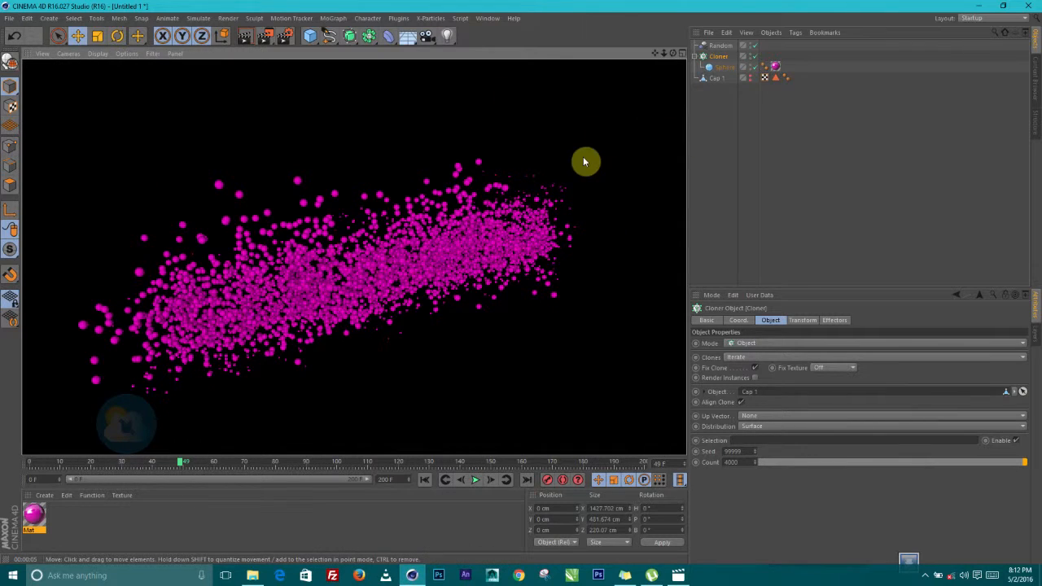
{"action": "left_click", "coordinate": [721, 46]}
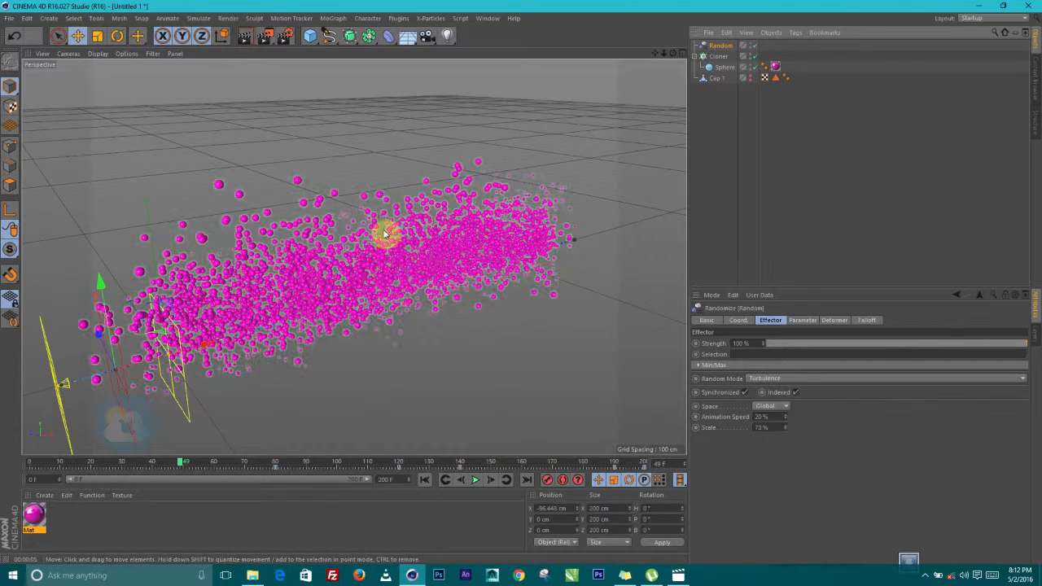
{"action": "scroll", "coordinate": [404, 319], "scroll_direction": "up", "scroll_amount": 1}
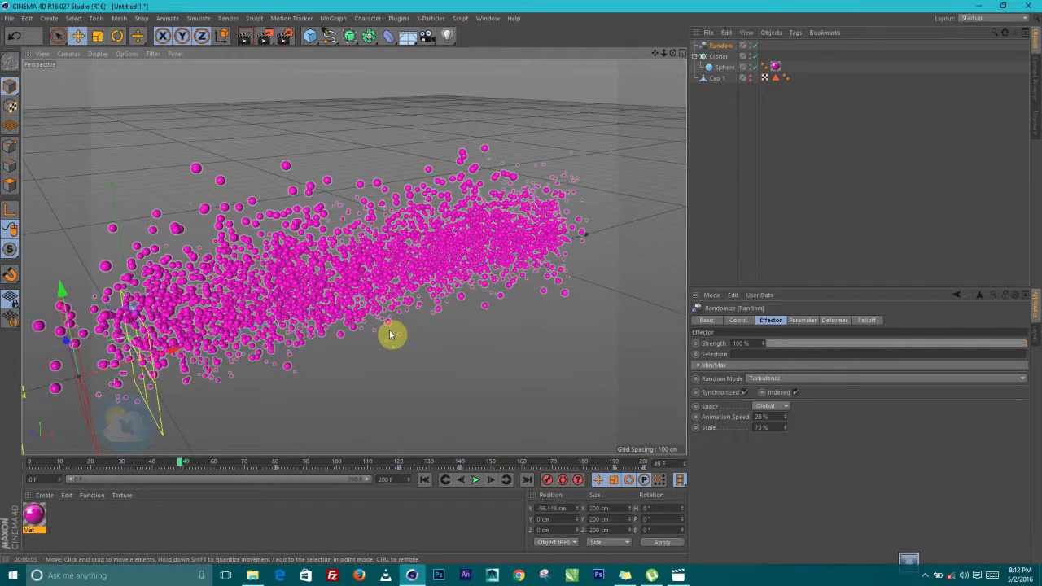
{"action": "middle_click_drag", "start_coordinate": [389, 283], "coordinate": [397, 267], "text": "alt"}
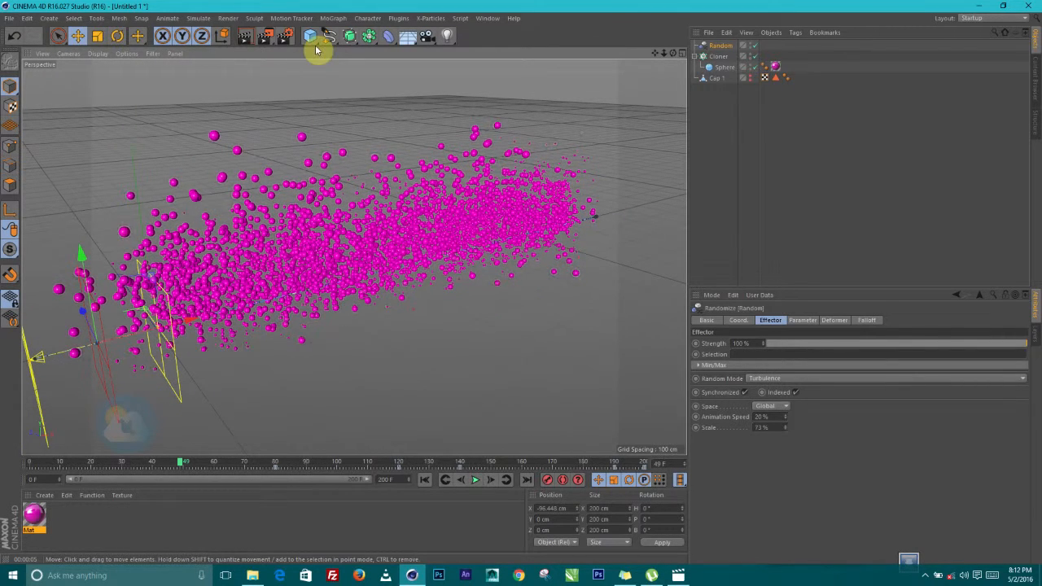
{"action": "left_click", "coordinate": [282, 40]}
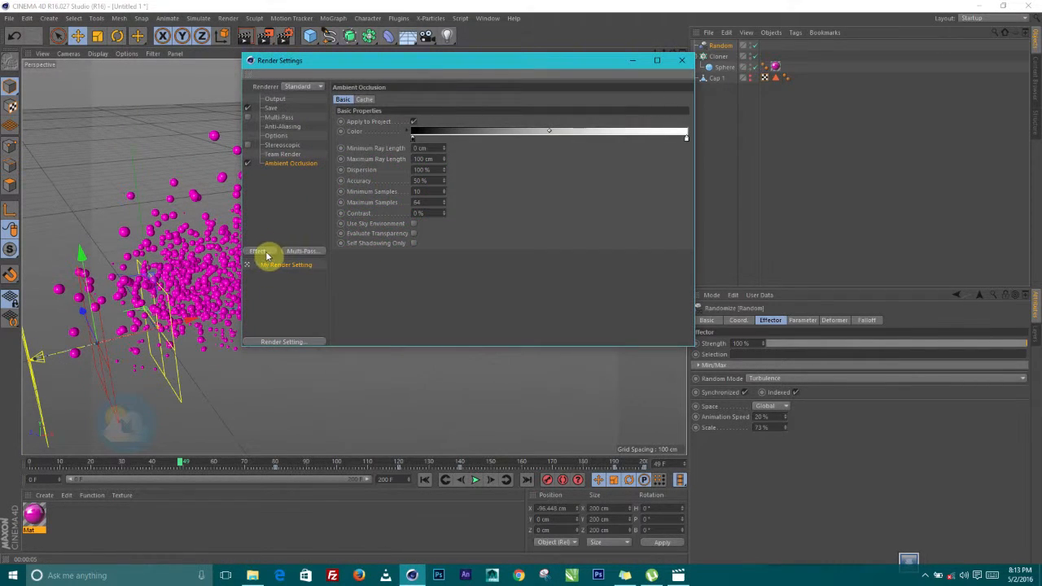
{"action": "left_click", "coordinate": [267, 251]}
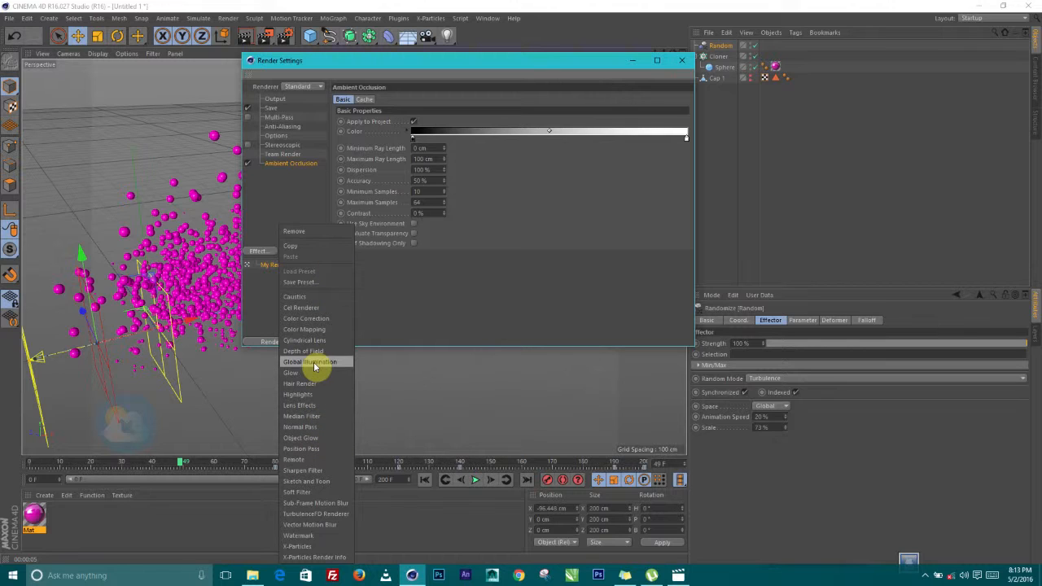
{"action": "left_click", "coordinate": [686, 63]}
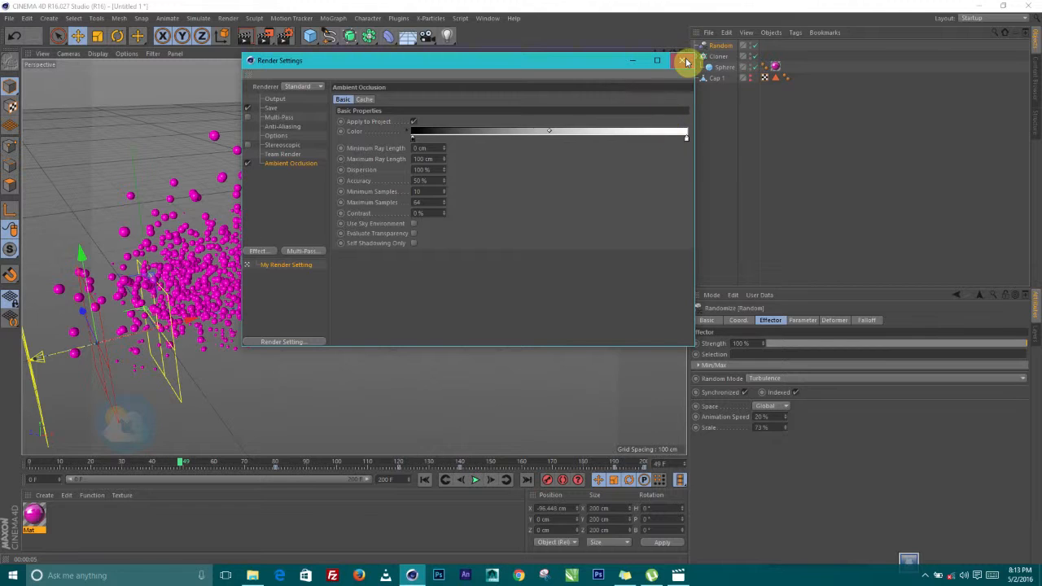
{"action": "left_click", "coordinate": [684, 61]}
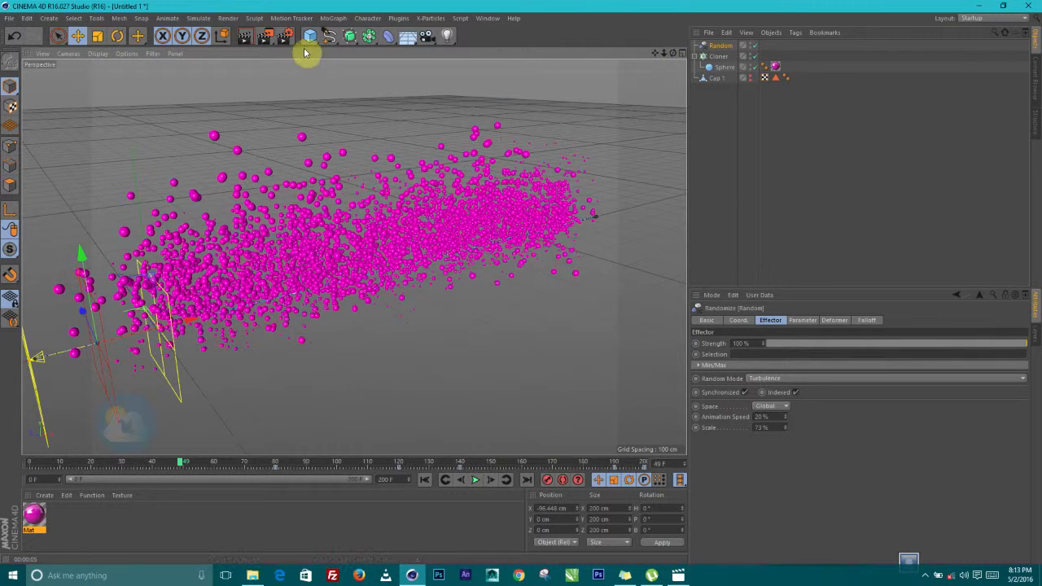
Step: Add a new sphere primitive to the scene and set its radius to 1000 cm
{"action": "left_click_drag", "start_coordinate": [310, 43], "coordinate": [508, 72]}
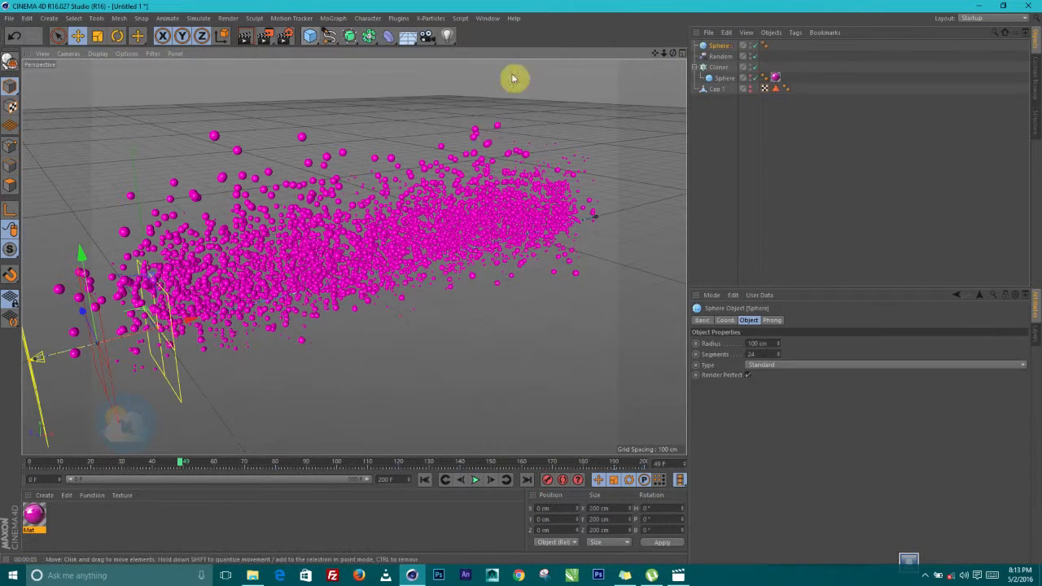
{"action": "left_click_drag", "start_coordinate": [269, 267], "coordinate": [325, 281], "text": "alt"}
{"action": "left_click", "coordinate": [718, 48]}
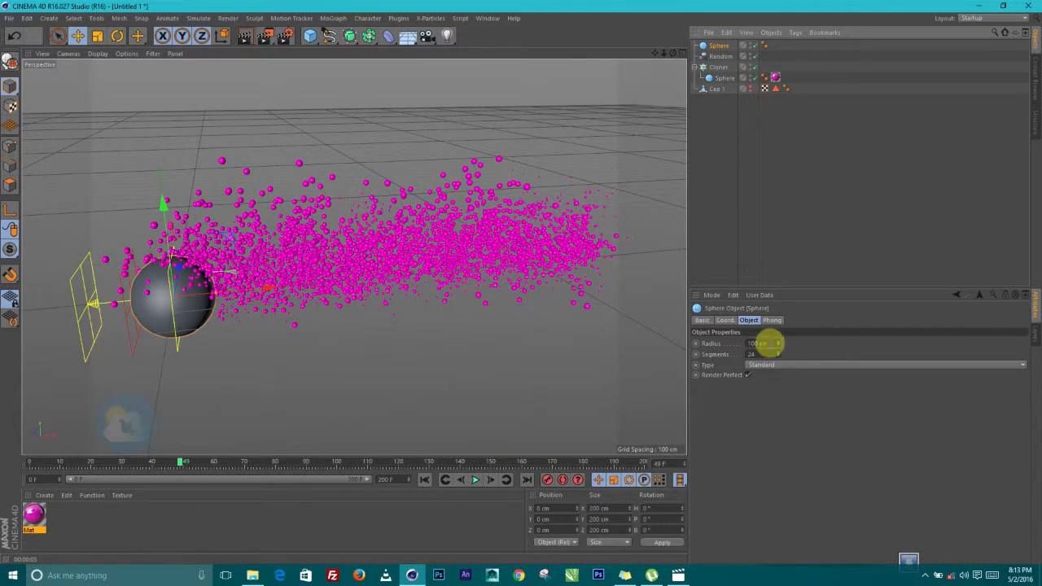
{"action": "left_click_drag", "start_coordinate": [768, 343], "coordinate": [727, 343]}
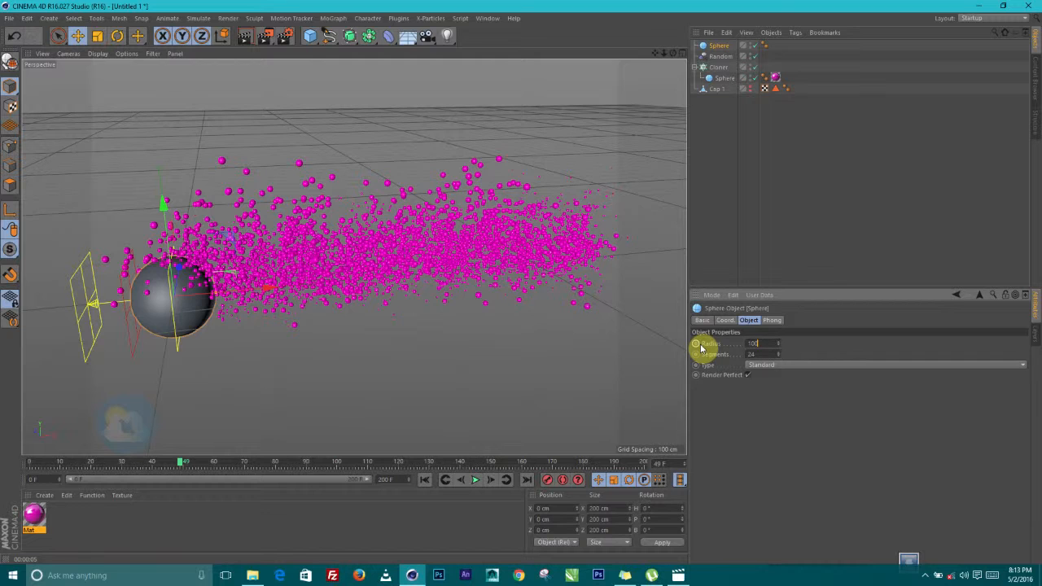
{"action": "key", "text": "Return"}
{"action": "scroll", "coordinate": [414, 285], "scroll_direction": "down", "scroll_amount": 3}
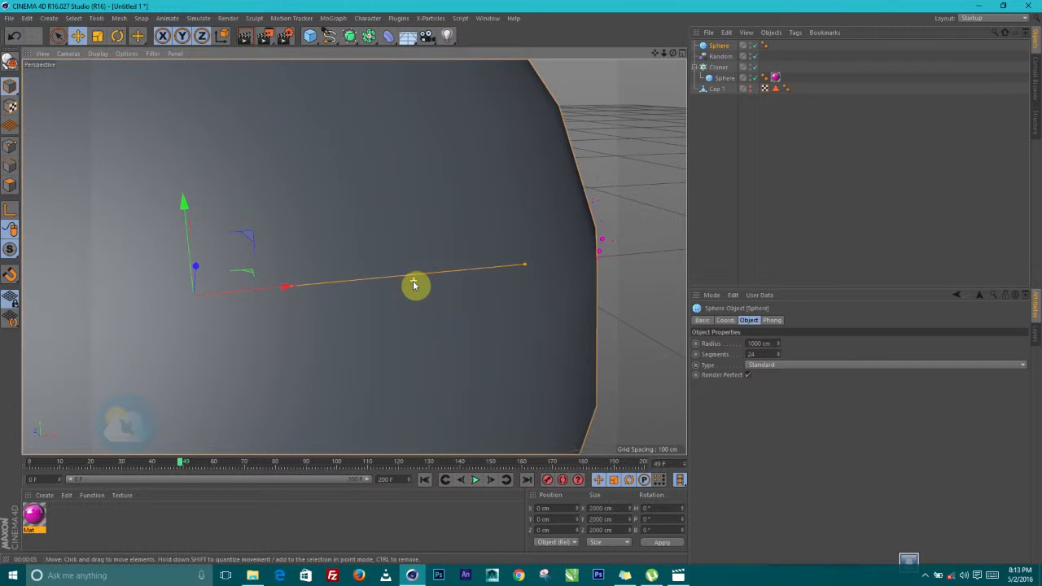
{"action": "scroll", "coordinate": [414, 285], "scroll_direction": "down", "scroll_amount": 8}
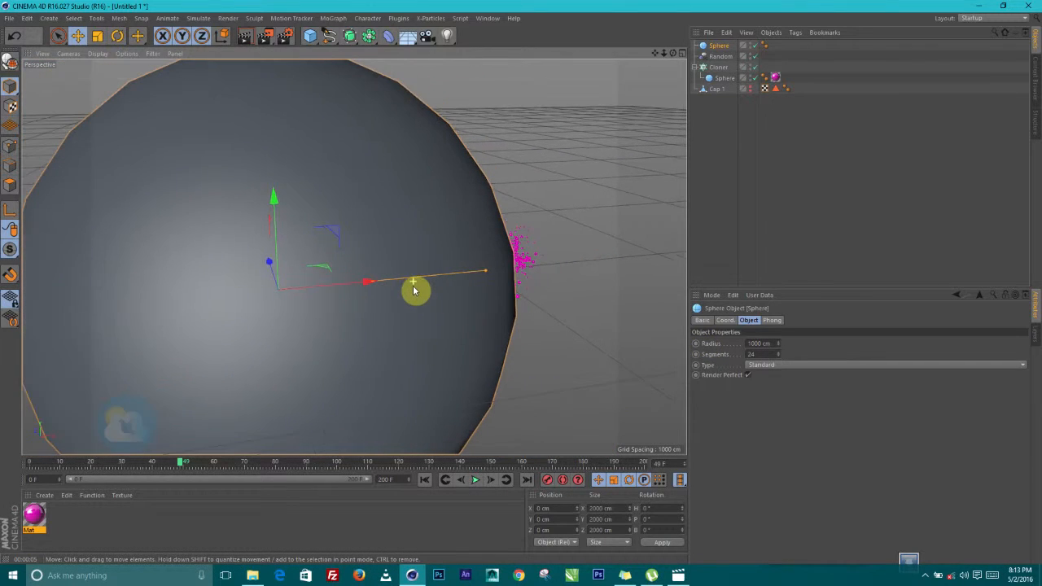
{"action": "middle_click_drag", "start_coordinate": [405, 279], "coordinate": [448, 259], "text": "alt"}
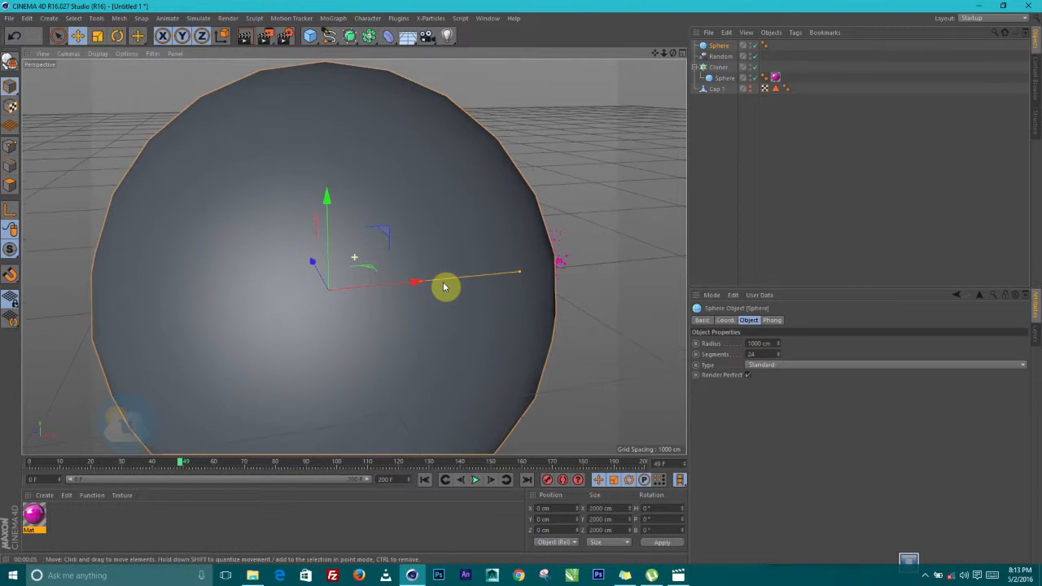
Step: Shift the large new sphere along X to about 537 cm and set its radius to 5000 cm
{"action": "left_click_drag", "start_coordinate": [418, 283], "coordinate": [518, 263]}
{"action": "left_click_drag", "start_coordinate": [353, 283], "coordinate": [495, 289], "text": "alt"}
{"action": "left_click", "coordinate": [759, 343]}
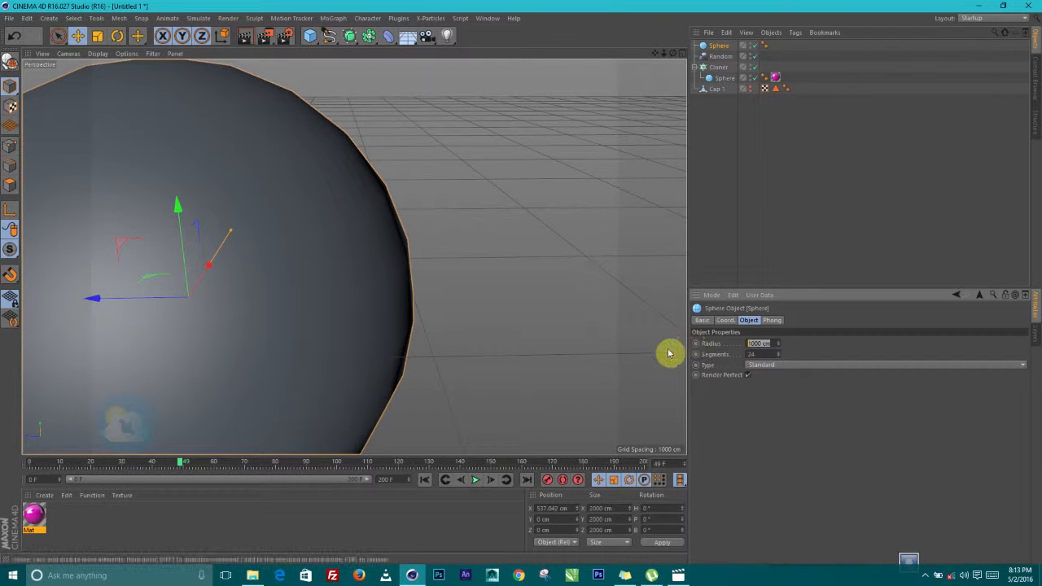
{"action": "type", "text": "5000"}
{"action": "key", "text": "Return"}
{"action": "scroll", "coordinate": [233, 312], "scroll_direction": "down", "scroll_amount": 5}
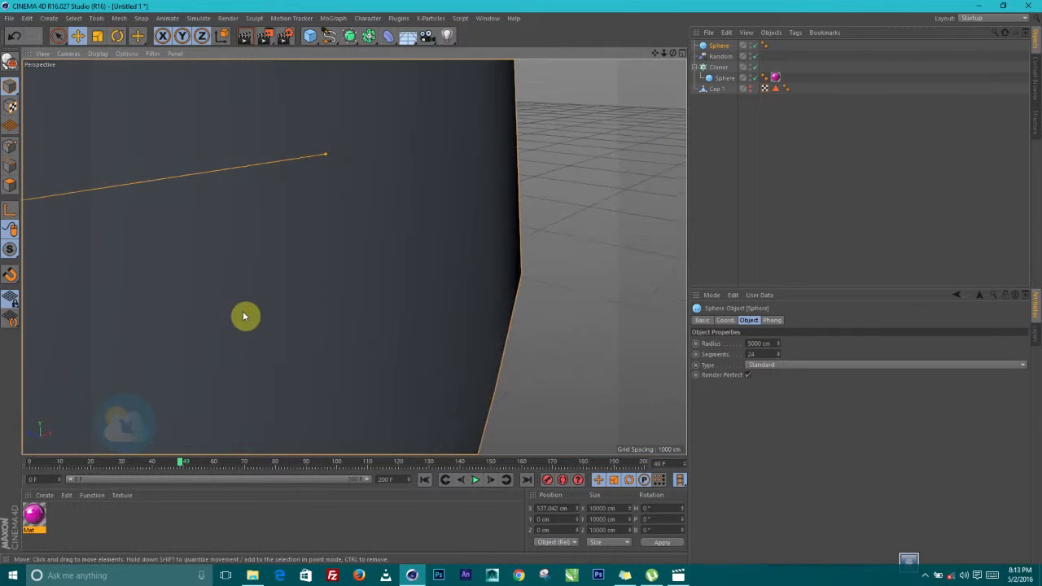
{"action": "scroll", "coordinate": [244, 316], "scroll_direction": "down", "scroll_amount": 8}
{"action": "scroll", "coordinate": [259, 323], "scroll_direction": "down", "scroll_amount": 4}
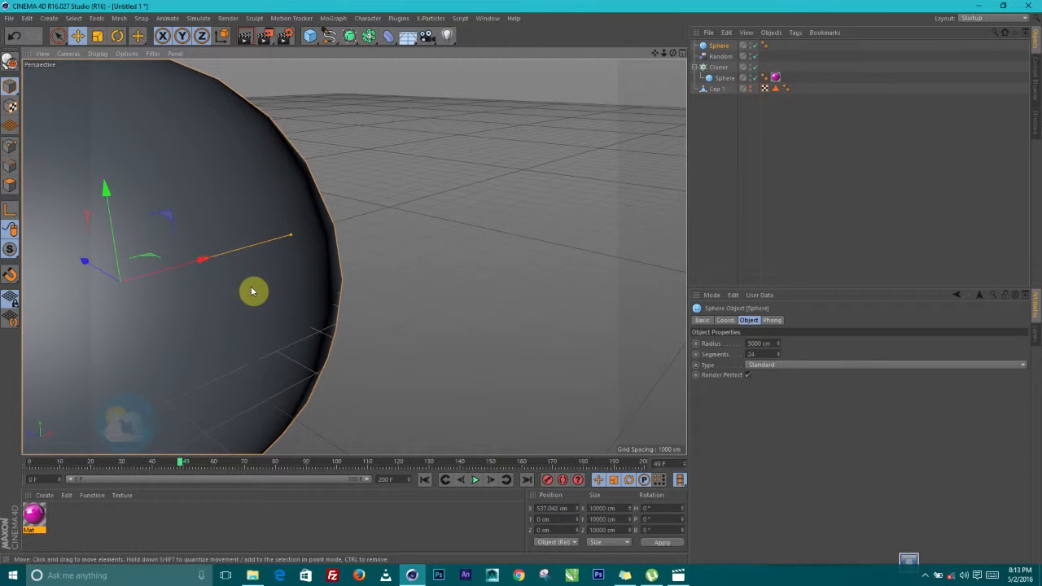
{"action": "middle_click_drag", "start_coordinate": [354, 256], "coordinate": [591, 250], "text": "alt"}
{"action": "scroll", "coordinate": [525, 264], "scroll_direction": "down", "scroll_amount": 1}
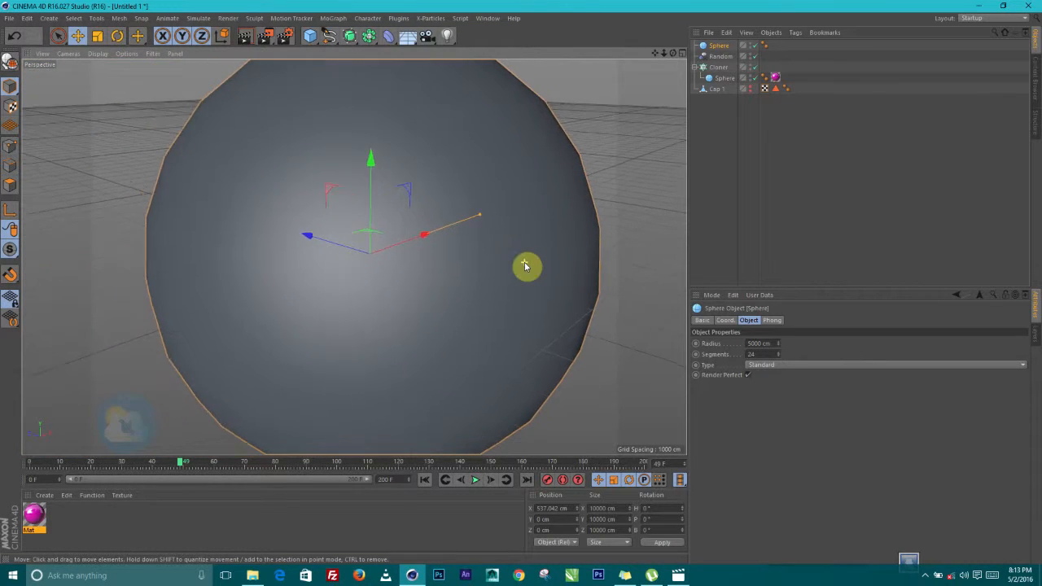
{"action": "scroll", "coordinate": [525, 265], "scroll_direction": "down", "scroll_amount": 2}
{"action": "scroll", "coordinate": [505, 293], "scroll_direction": "down", "scroll_amount": 2}
{"action": "left_click_drag", "start_coordinate": [558, 251], "coordinate": [678, 337]}
{"action": "left_click_drag", "start_coordinate": [630, 288], "coordinate": [535, 348]}
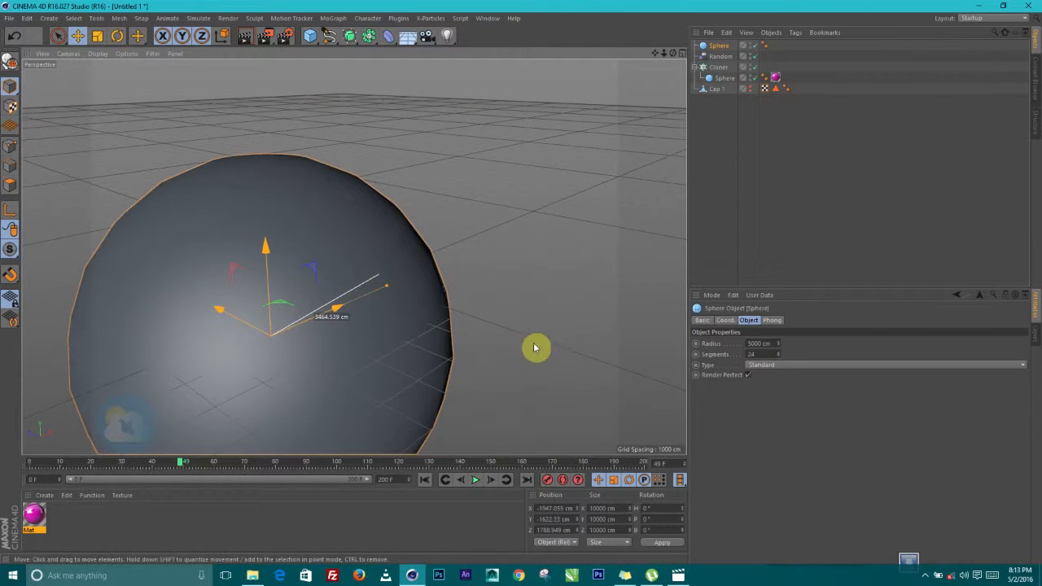
{"action": "key", "text": "ctrl+z"}
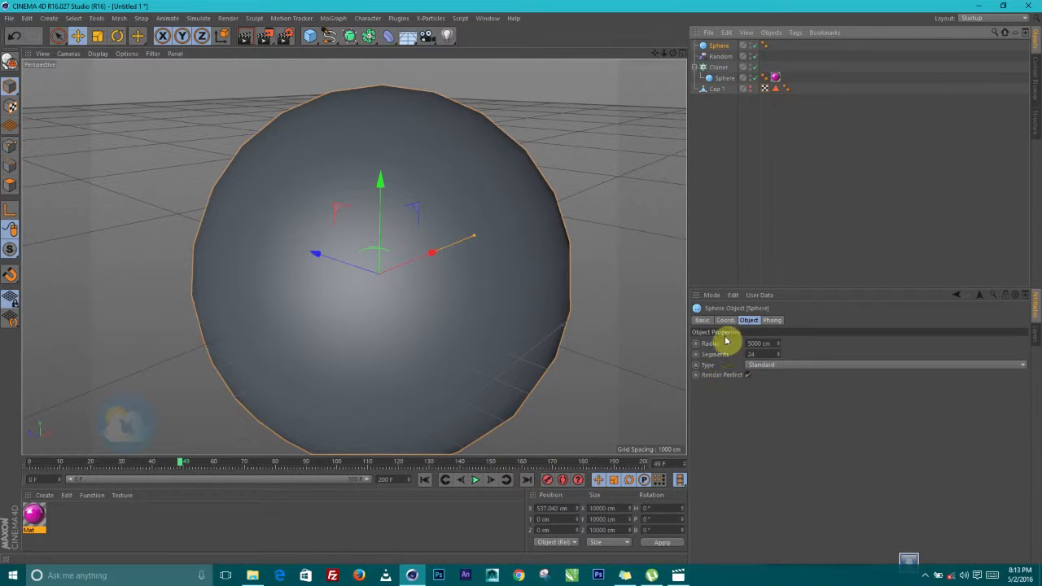
Step: Turn on X-Ray for the large surrounding sphere so the clones inside can be seen
{"action": "left_click", "coordinate": [704, 321]}
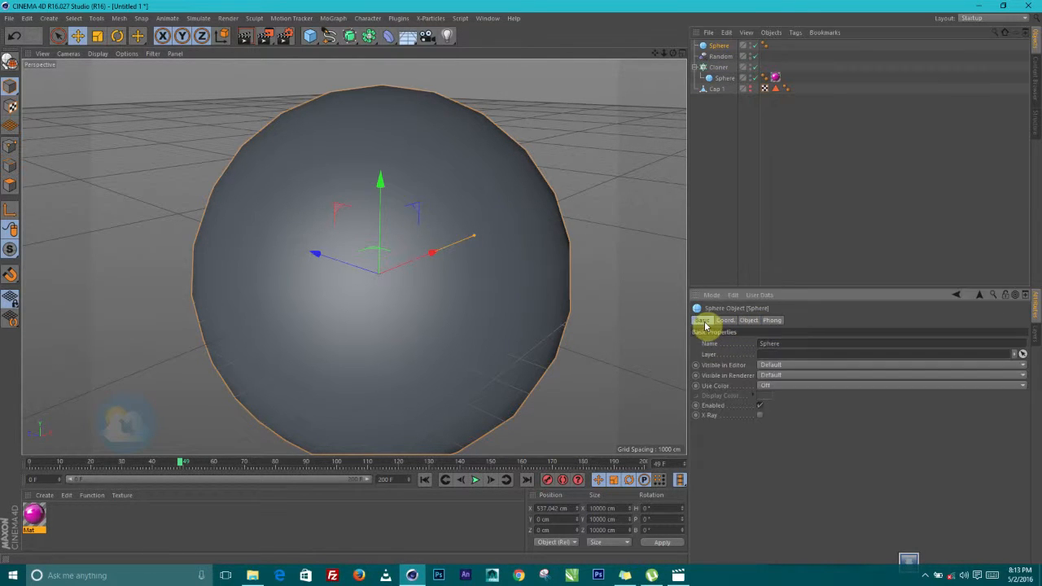
{"action": "left_click", "coordinate": [760, 416]}
{"action": "scroll", "coordinate": [430, 314], "scroll_direction": "up", "scroll_amount": 3}
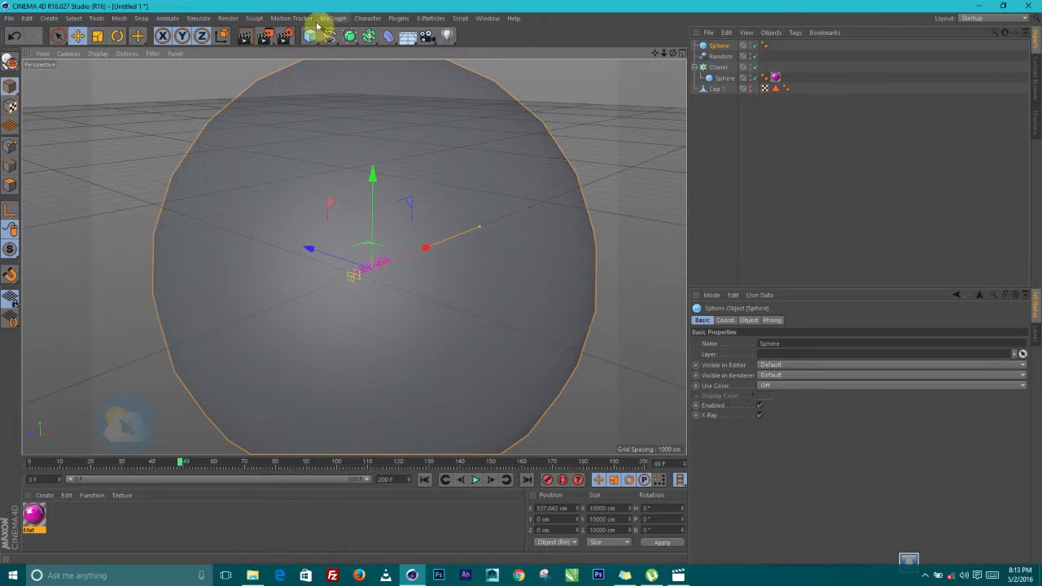
Step: Add a spot light to the scene
{"action": "left_click", "coordinate": [446, 39]}
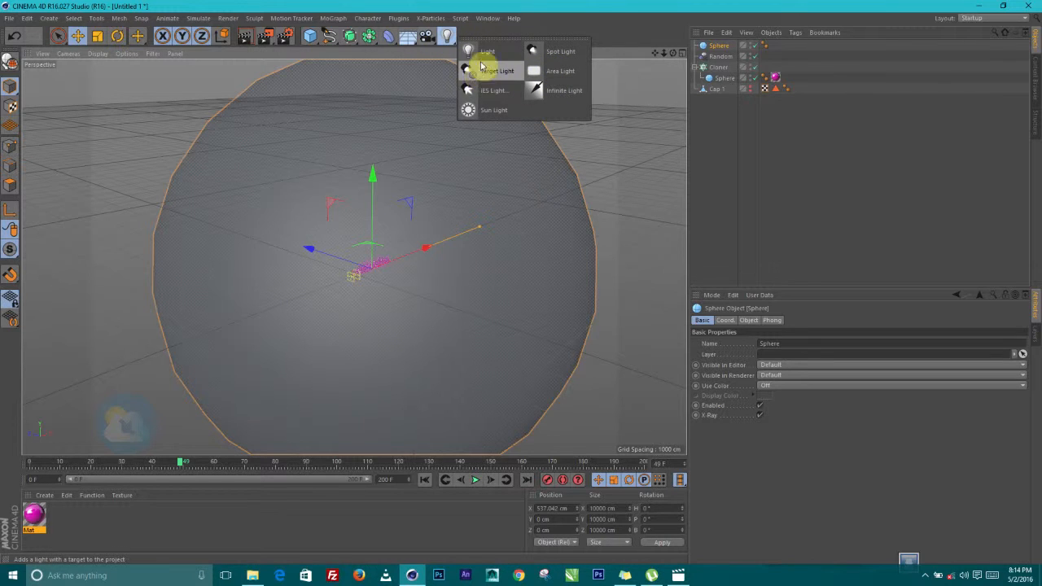
{"action": "left_click", "coordinate": [555, 52]}
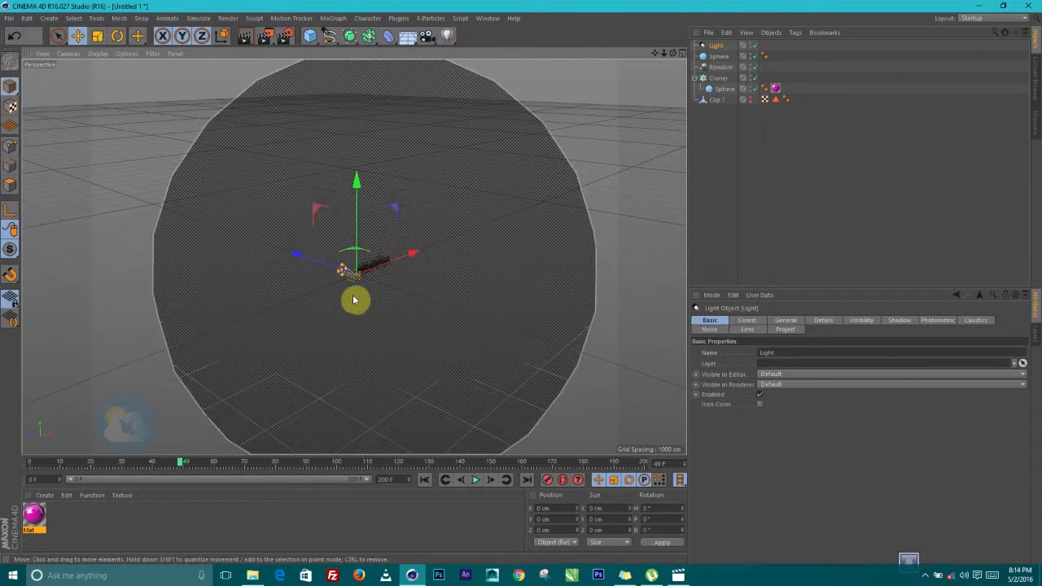
{"action": "scroll", "coordinate": [354, 308], "scroll_direction": "up", "scroll_amount": 4}
{"action": "scroll", "coordinate": [343, 277], "scroll_direction": "up", "scroll_amount": 4}
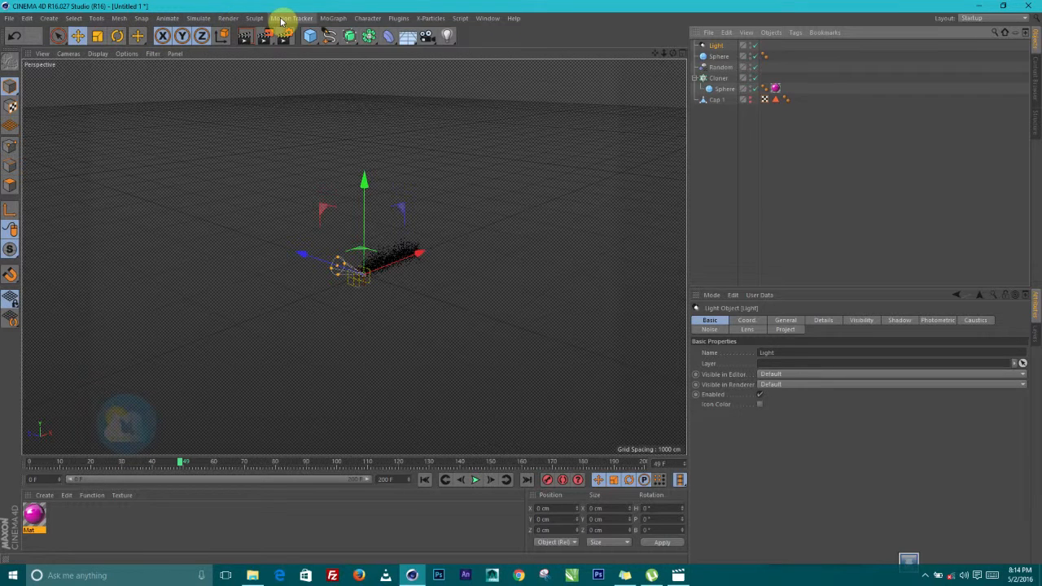
Step: Add a second MoGraph Cloner and make the spot light its child
{"action": "left_click", "coordinate": [340, 20]}
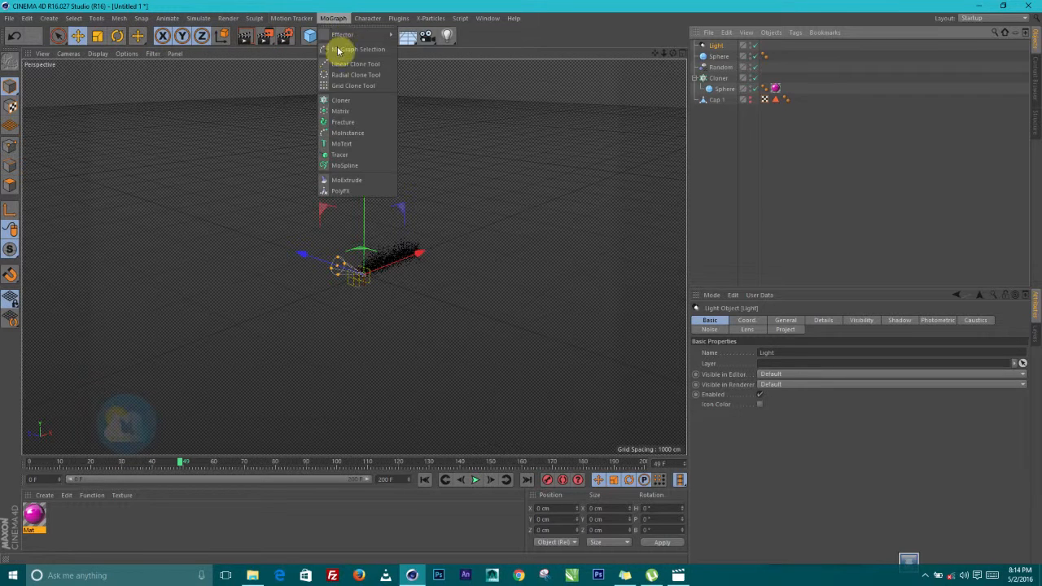
{"action": "left_click", "coordinate": [341, 108]}
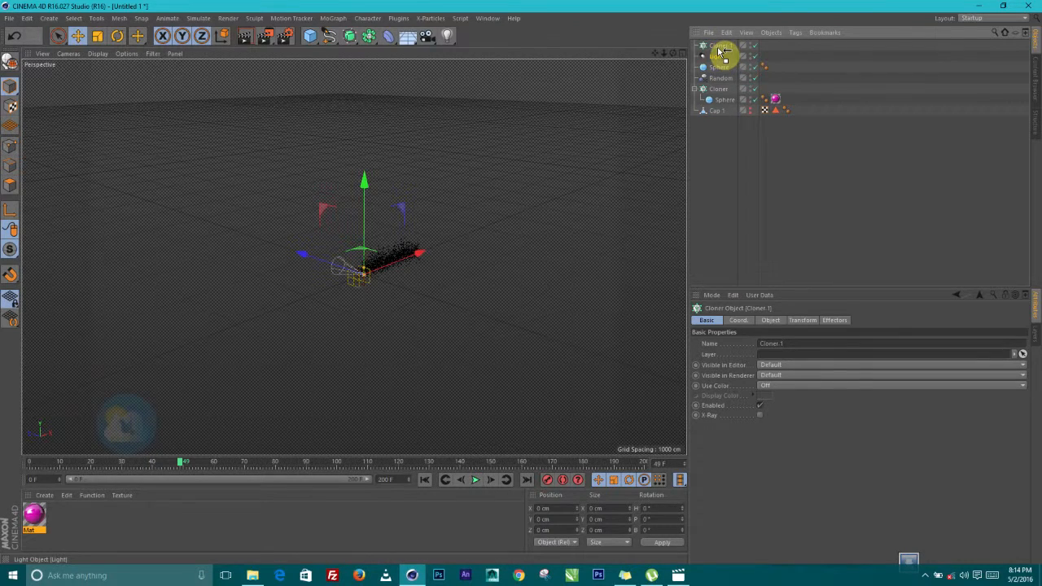
{"action": "left_click_drag", "start_coordinate": [730, 52], "coordinate": [728, 49]}
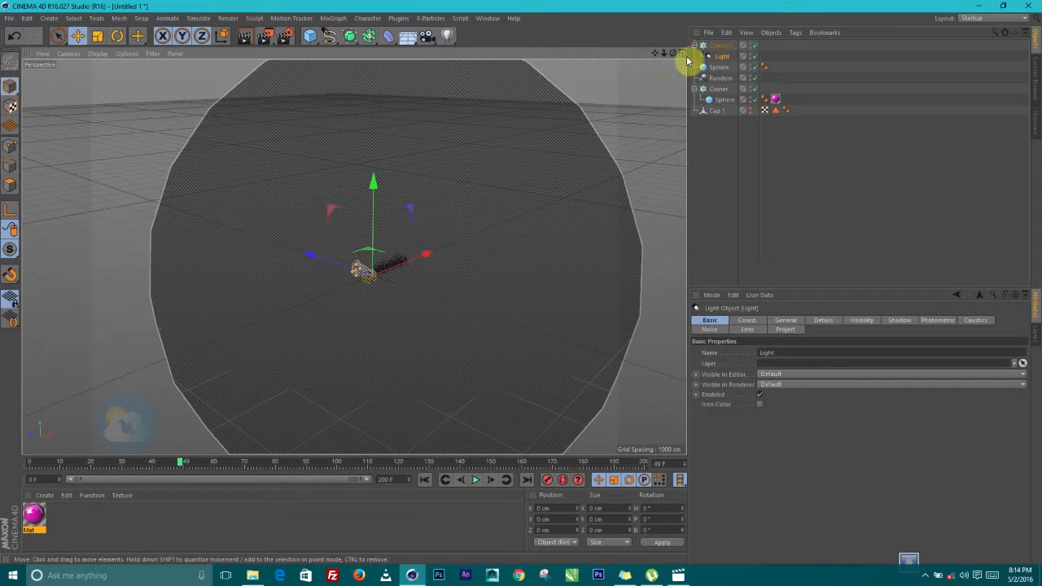
Step: Set the new cloner's mode to Object and assign the large surrounding sphere as the object that receives the light clones
{"action": "left_click", "coordinate": [719, 46]}
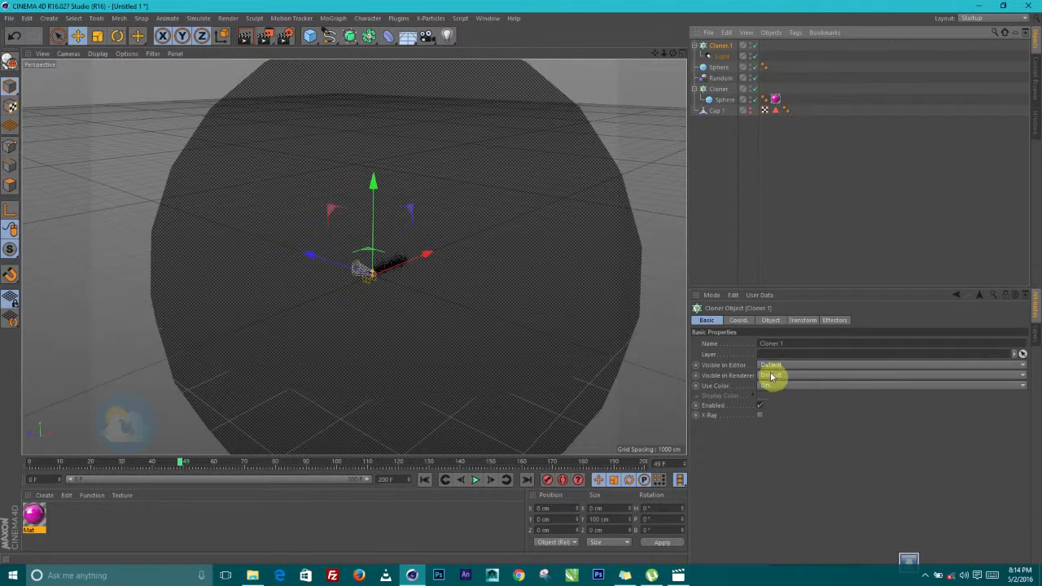
{"action": "left_click", "coordinate": [834, 322]}
{"action": "left_click", "coordinate": [803, 321]}
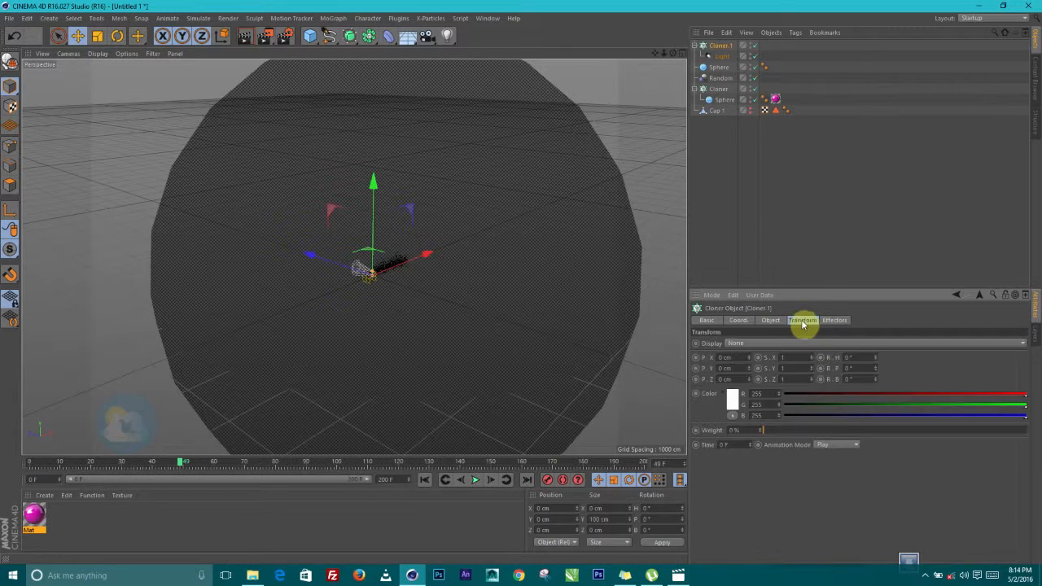
{"action": "left_click", "coordinate": [778, 321]}
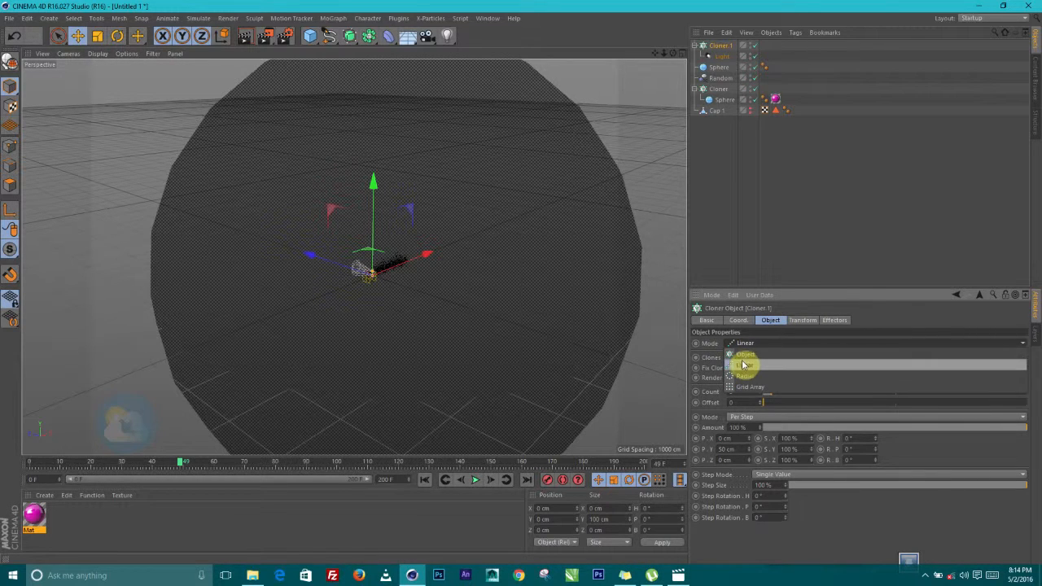
{"action": "left_click", "coordinate": [754, 354]}
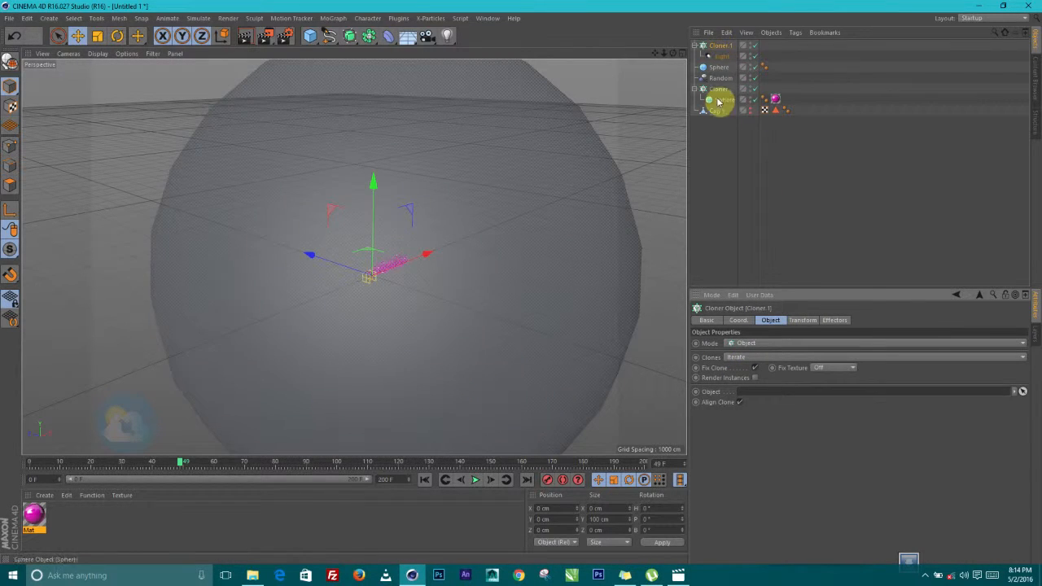
{"action": "left_click_drag", "start_coordinate": [722, 72], "coordinate": [756, 393]}
{"action": "right_click_drag", "start_coordinate": [388, 316], "coordinate": [337, 296], "text": "alt"}
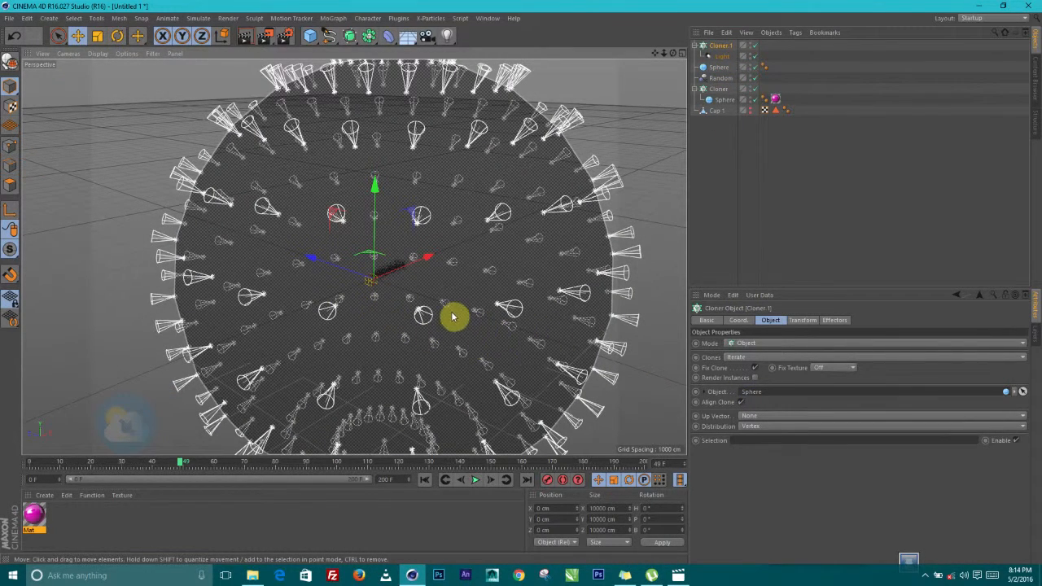
{"action": "mouse_move", "coordinate": [458, 314]}
{"action": "left_mouse_down", "text": "alt"}
{"action": "mouse_move", "coordinate": [435, 326]}
{"action": "mouse_move", "coordinate": [521, 316]}
{"action": "mouse_move", "coordinate": [367, 366]}
{"action": "mouse_move", "coordinate": [400, 353]}
{"action": "mouse_move", "coordinate": [407, 324]}
{"action": "left_mouse_up", "text": "alt"}
{"action": "scroll", "coordinate": [407, 325], "scroll_direction": "down", "scroll_amount": 6}
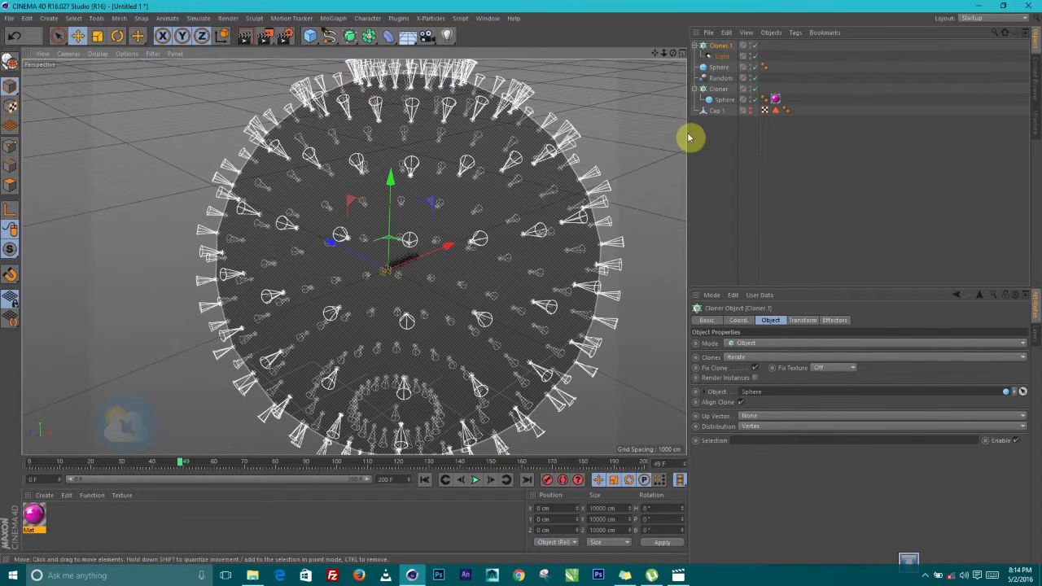
Step: Change the large surrounding sphere's type to Icosahedron
{"action": "left_click", "coordinate": [719, 70]}
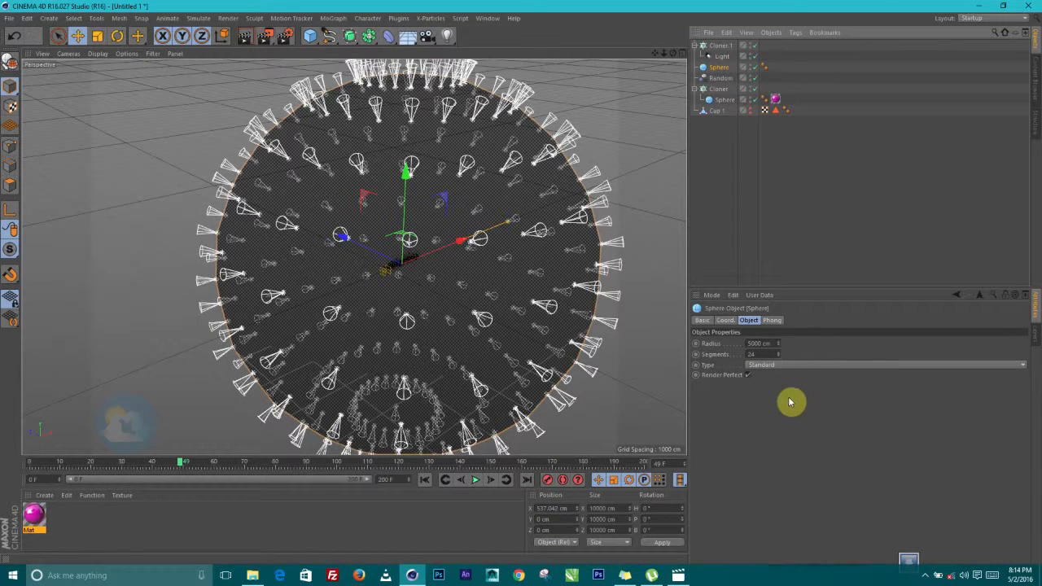
{"action": "left_click", "coordinate": [751, 368]}
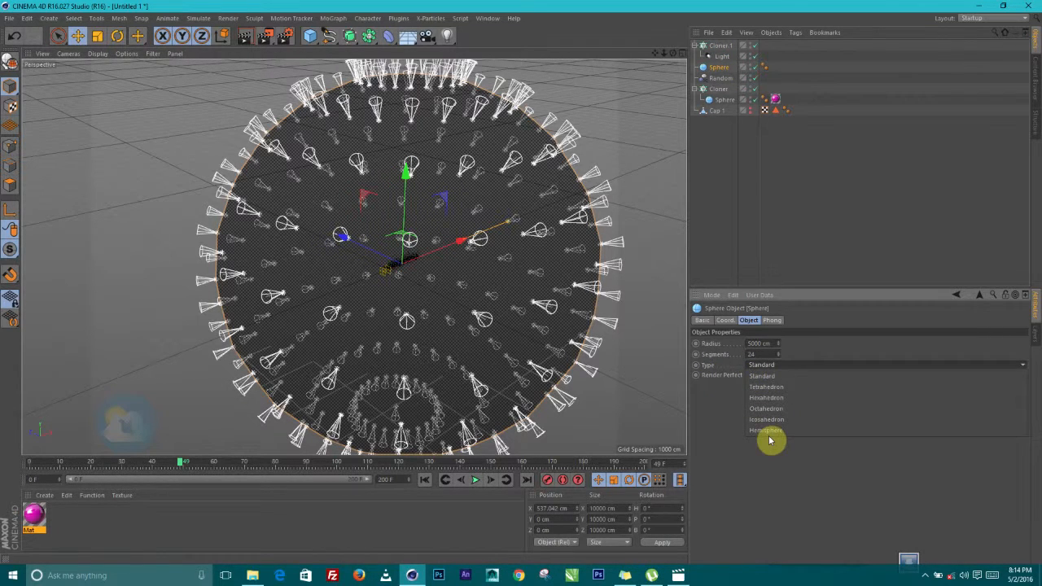
{"action": "left_click", "coordinate": [774, 421]}
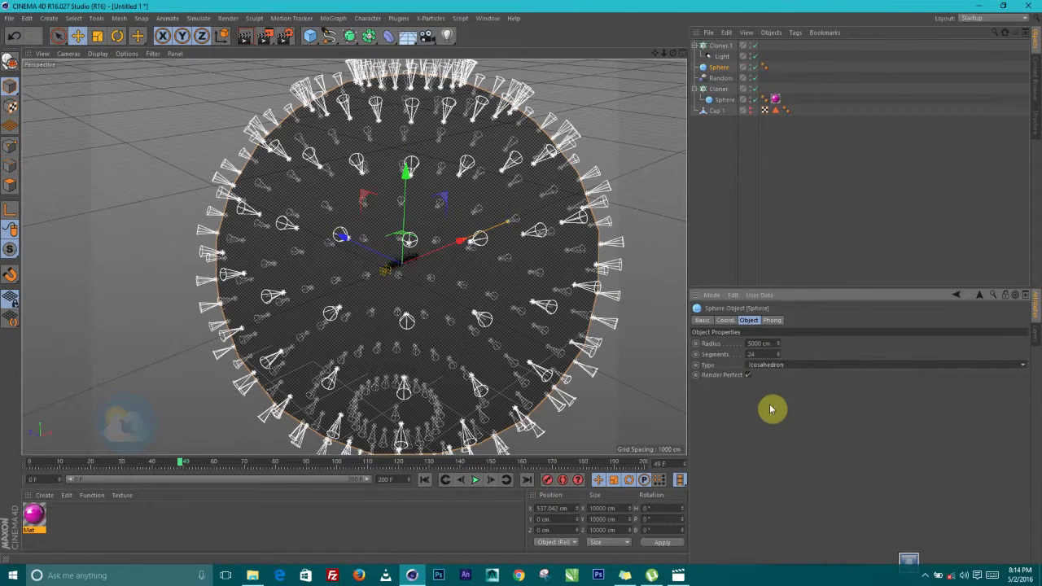
{"action": "left_click", "coordinate": [768, 366]}
{"action": "left_click", "coordinate": [767, 421]}
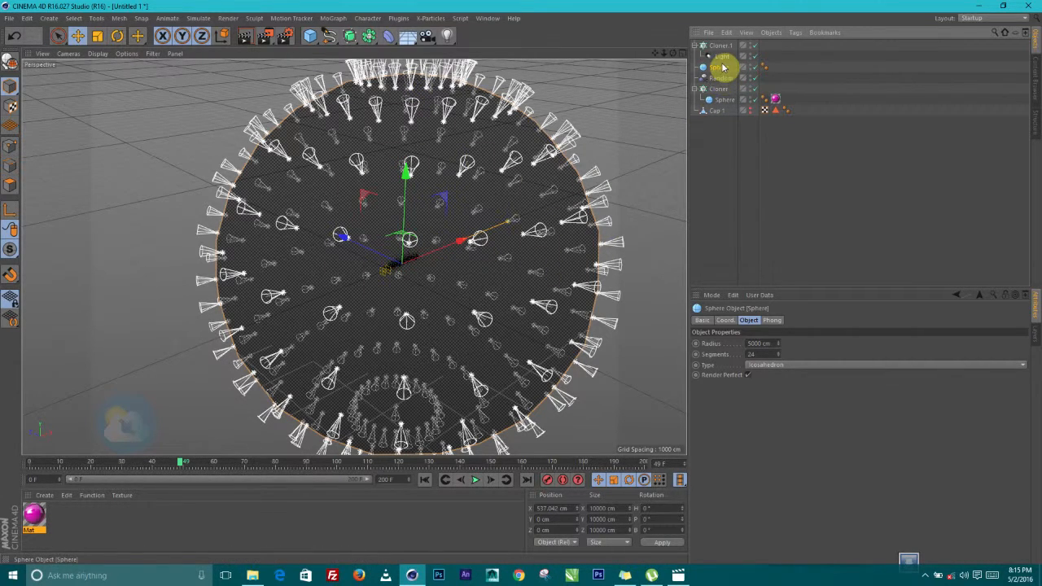
Step: Make the large sphere editable and reverse the normals of all its polygons so the spot lights point inward
{"action": "key", "text": "c"}
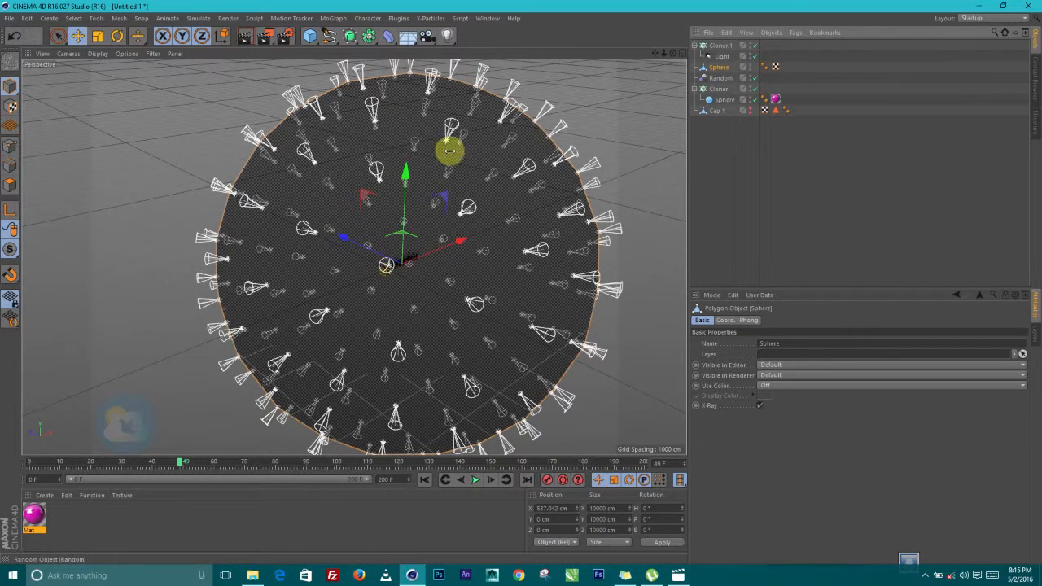
{"action": "left_click", "coordinate": [8, 186]}
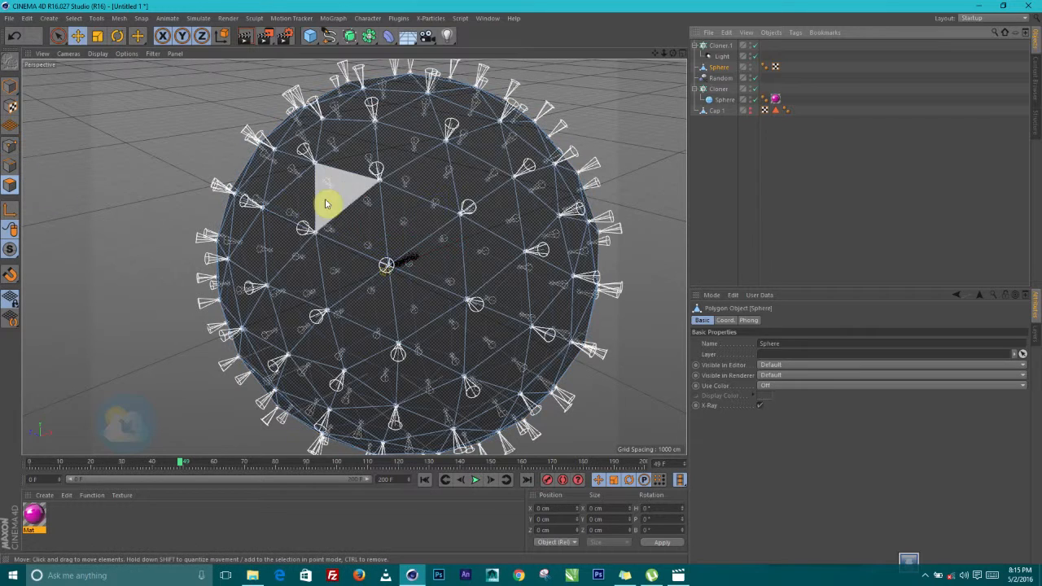
{"action": "left_click", "coordinate": [424, 223]}
{"action": "left_click_drag", "start_coordinate": [426, 225], "coordinate": [438, 192]}
{"action": "key", "text": "ctrl+a"}
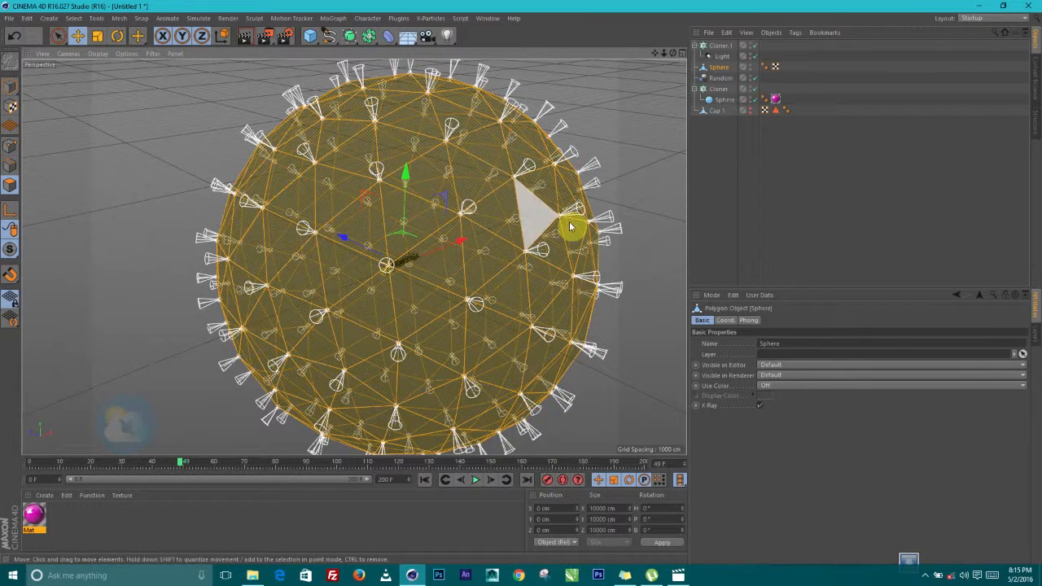
{"action": "right_click", "coordinate": [645, 139]}
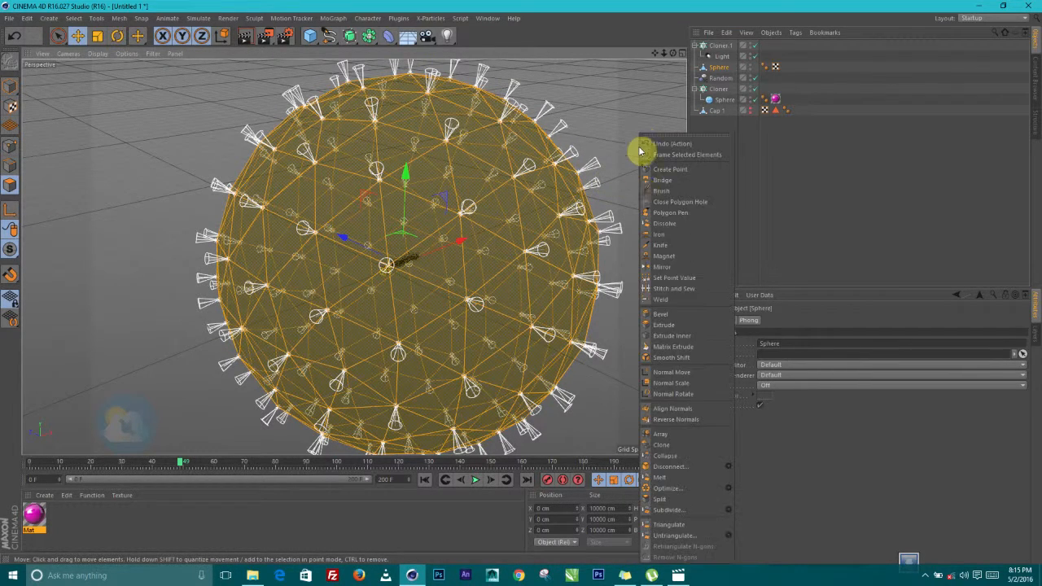
{"action": "left_click", "coordinate": [674, 419]}
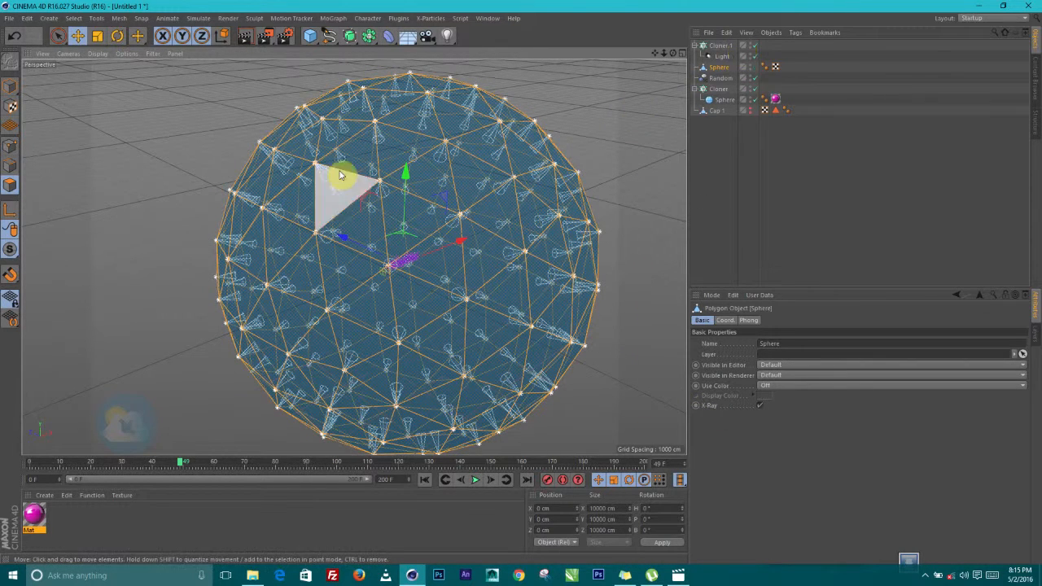
{"action": "left_click", "coordinate": [13, 86]}
{"action": "left_click", "coordinate": [640, 129]}
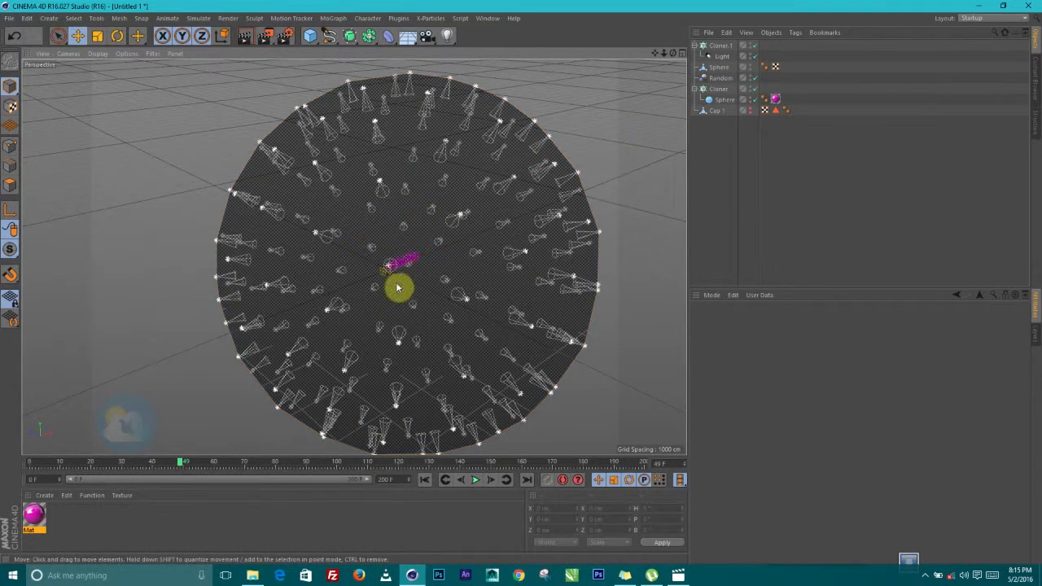
Step: Examine the inward-facing lights around the magenta sphere clones from inside the large sphere
{"action": "scroll", "coordinate": [405, 289], "scroll_direction": "up", "scroll_amount": 6}
{"action": "scroll", "coordinate": [413, 265], "scroll_direction": "up", "scroll_amount": 8}
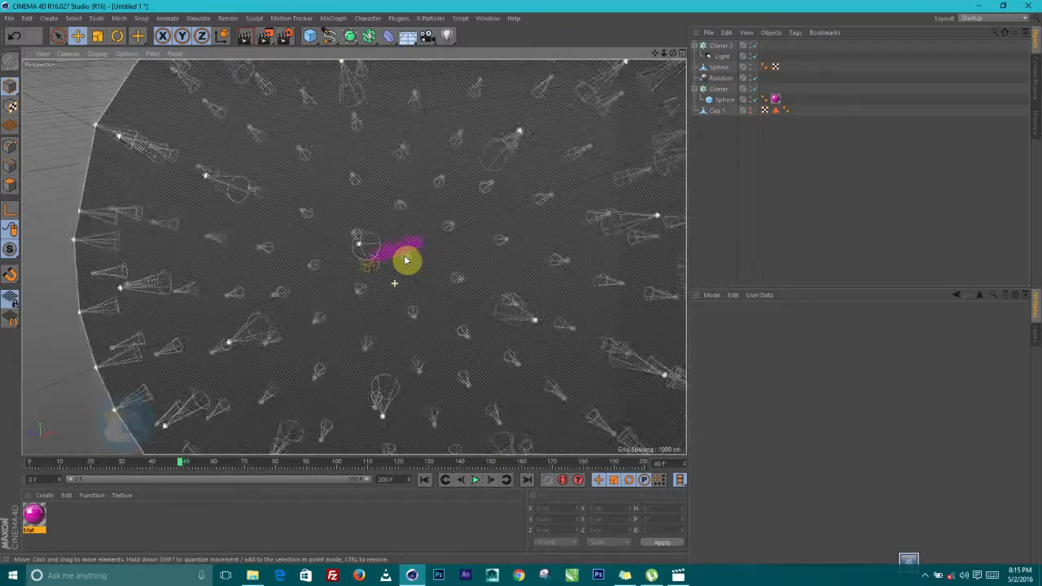
{"action": "scroll", "coordinate": [413, 264], "scroll_direction": "up", "scroll_amount": 1}
{"action": "scroll", "coordinate": [361, 286], "scroll_direction": "up", "scroll_amount": 1}
{"action": "left_click_drag", "start_coordinate": [663, 53], "coordinate": [664, 53]}
{"action": "scroll", "coordinate": [358, 259], "scroll_direction": "up", "scroll_amount": 6}
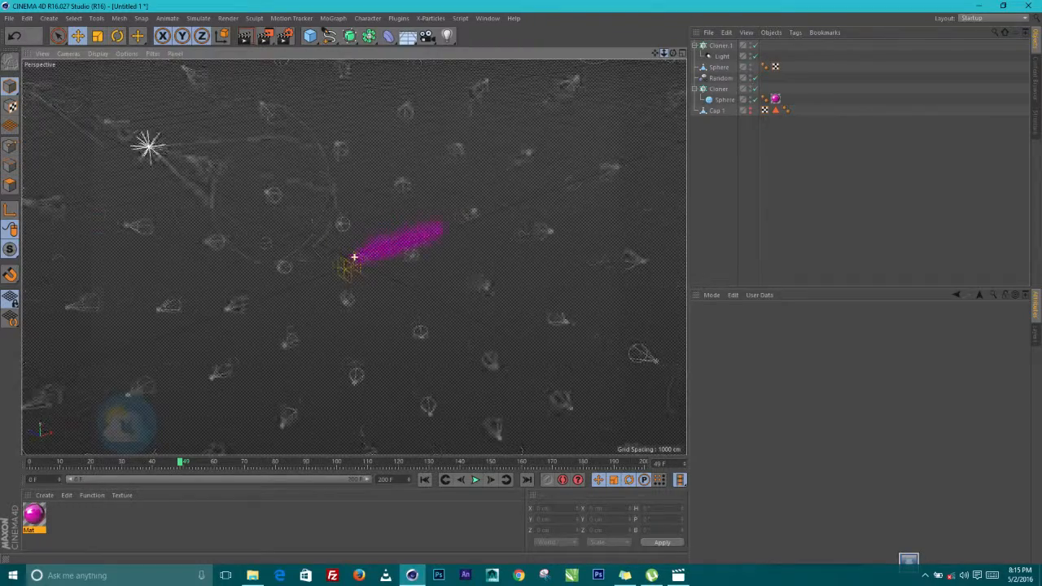
{"action": "scroll", "coordinate": [382, 259], "scroll_direction": "up", "scroll_amount": 8}
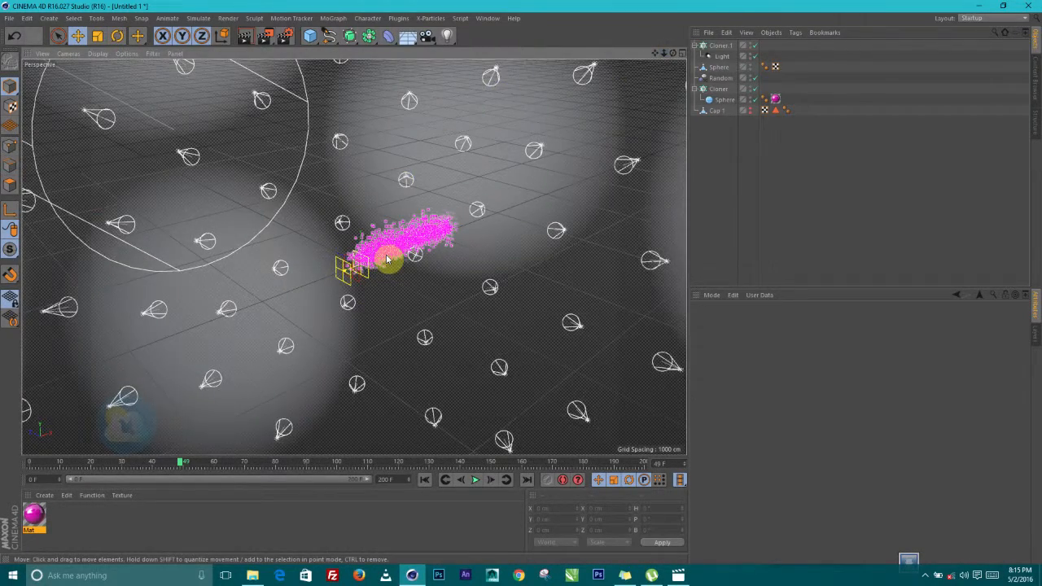
{"action": "scroll", "coordinate": [403, 261], "scroll_direction": "up", "scroll_amount": 10}
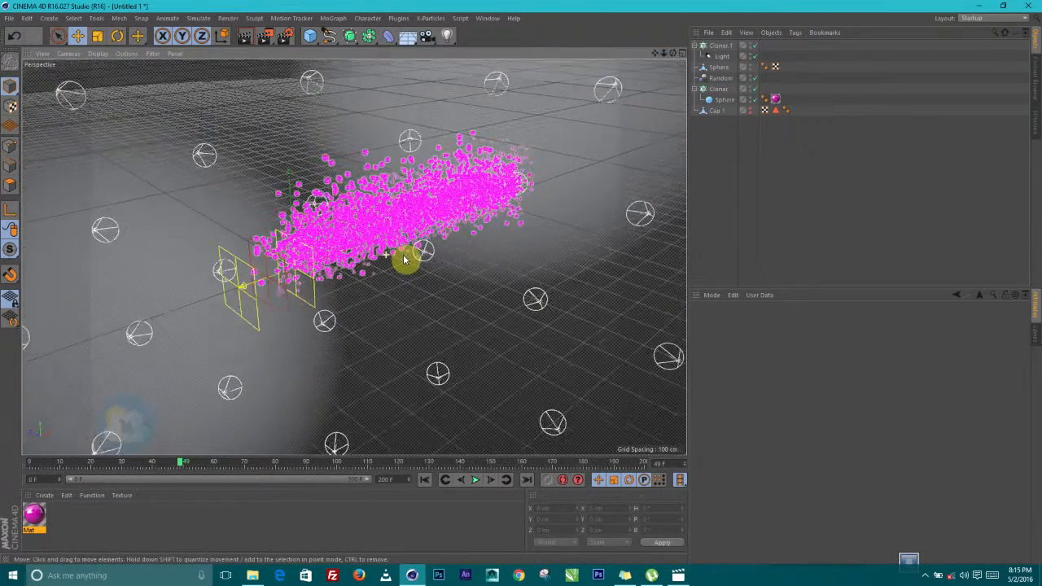
{"action": "scroll", "coordinate": [358, 209], "scroll_direction": "down", "scroll_amount": 15}
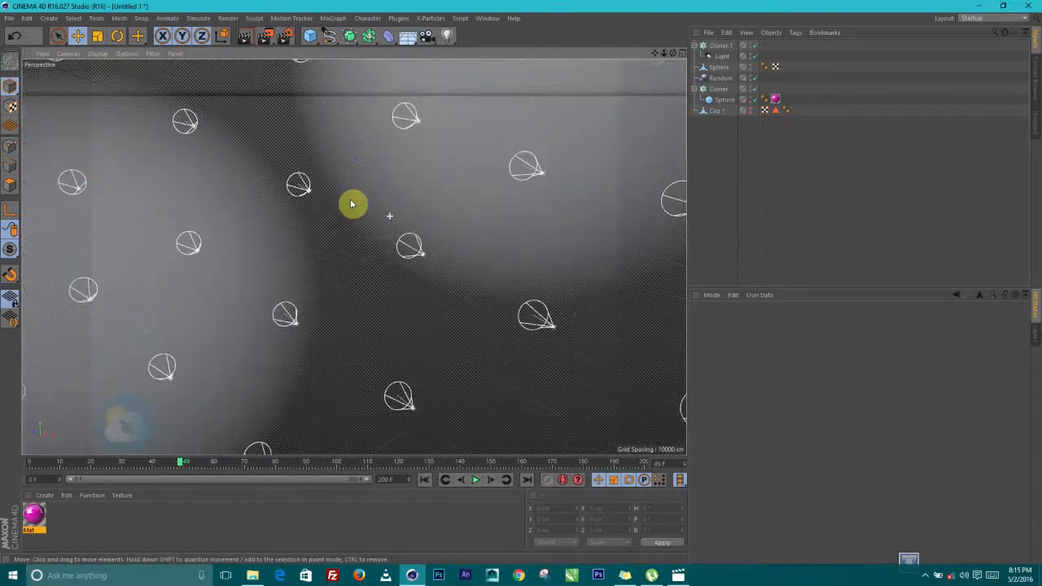
{"action": "left_click_drag", "start_coordinate": [363, 193], "coordinate": [430, 280], "text": "alt"}
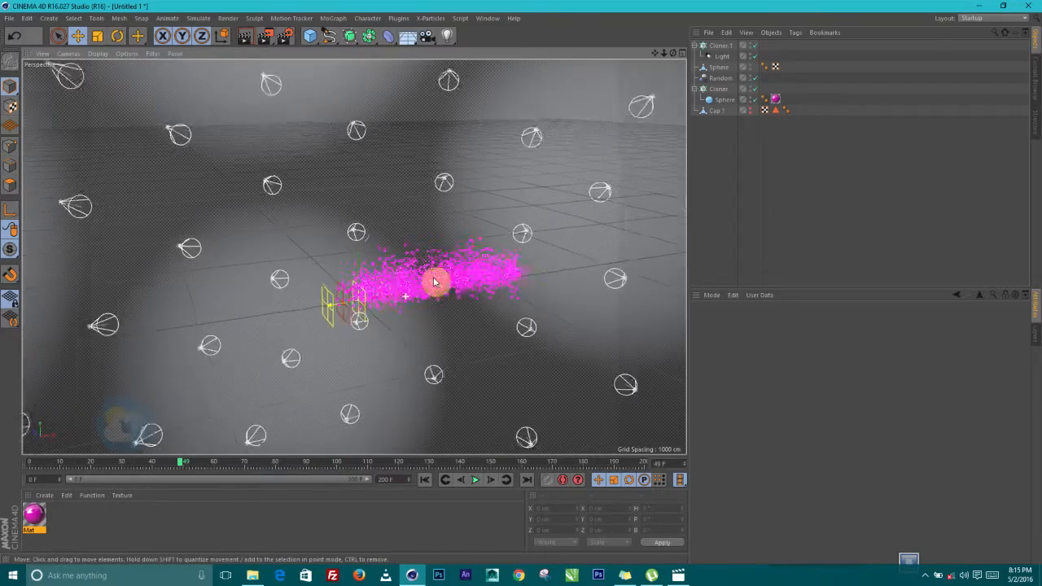
{"action": "scroll", "coordinate": [432, 281], "scroll_direction": "up", "scroll_amount": 5}
{"action": "scroll", "coordinate": [452, 292], "scroll_direction": "up", "scroll_amount": 6}
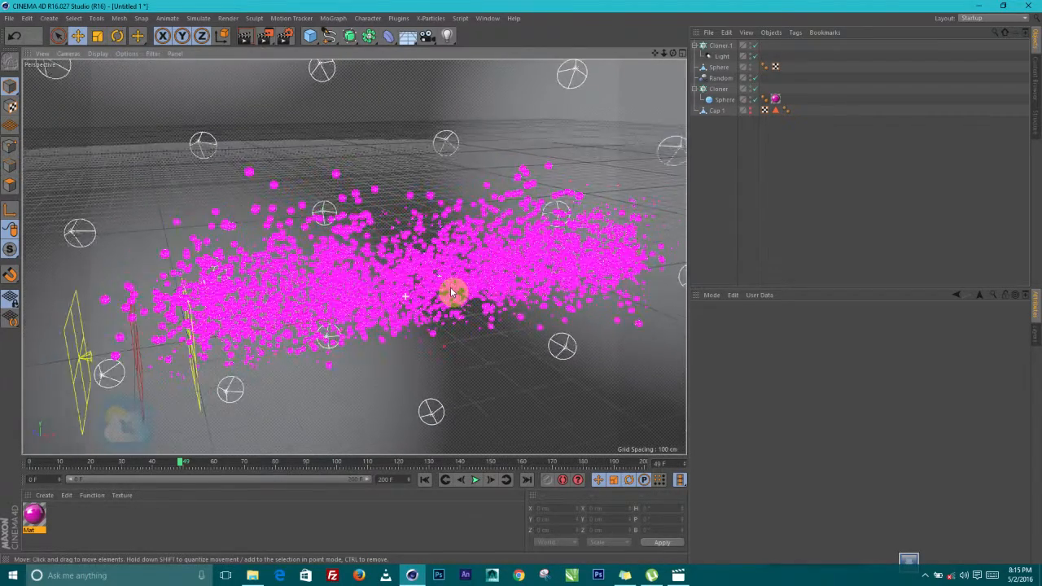
Step: Hide the large surrounding sphere in both the editor and the renderer, and render the view to test the lighting
{"action": "scroll", "coordinate": [452, 293], "scroll_direction": "down", "scroll_amount": 6}
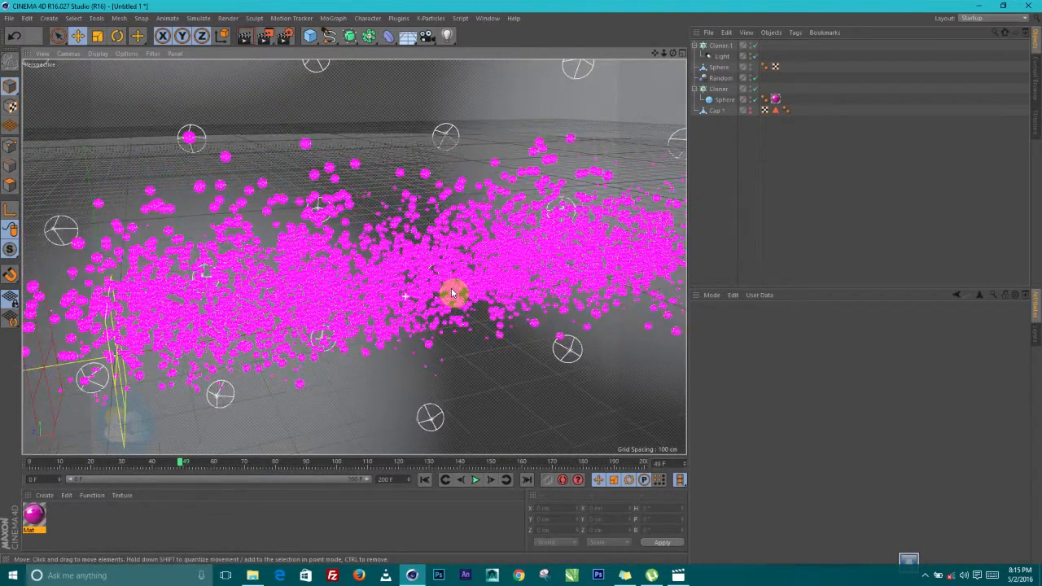
{"action": "scroll", "coordinate": [446, 310], "scroll_direction": "up", "scroll_amount": 3}
{"action": "left_click_drag", "start_coordinate": [437, 289], "coordinate": [436, 280], "text": "alt"}
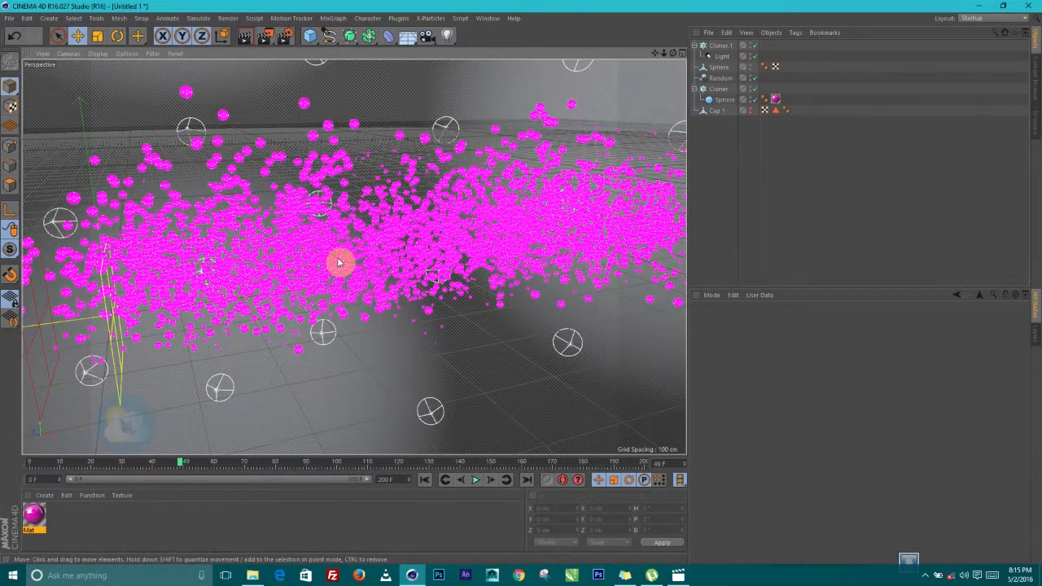
{"action": "left_click_drag", "start_coordinate": [338, 261], "coordinate": [359, 257], "text": "alt"}
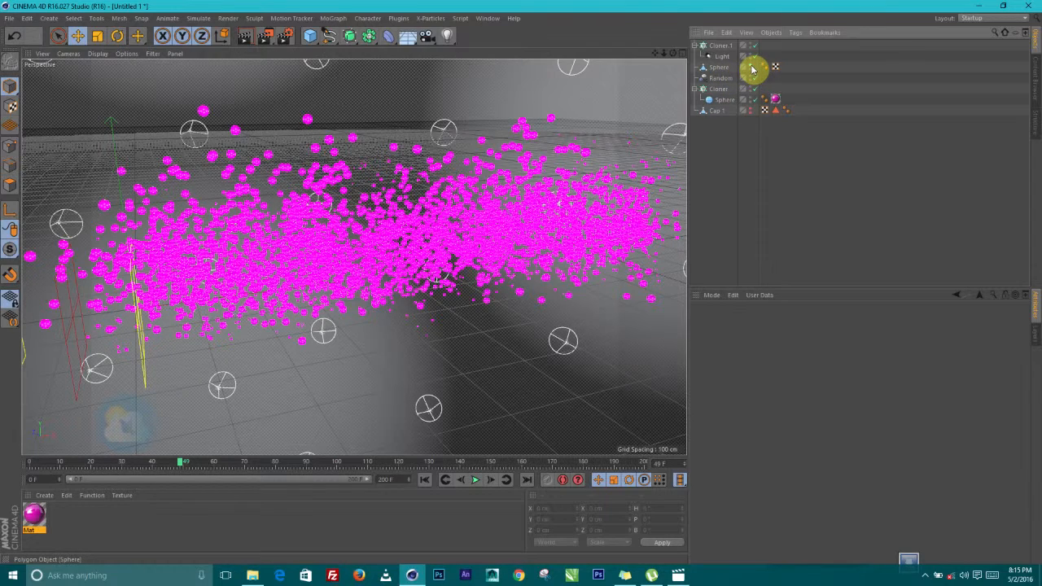
{"action": "double_click", "coordinate": [751, 66]}
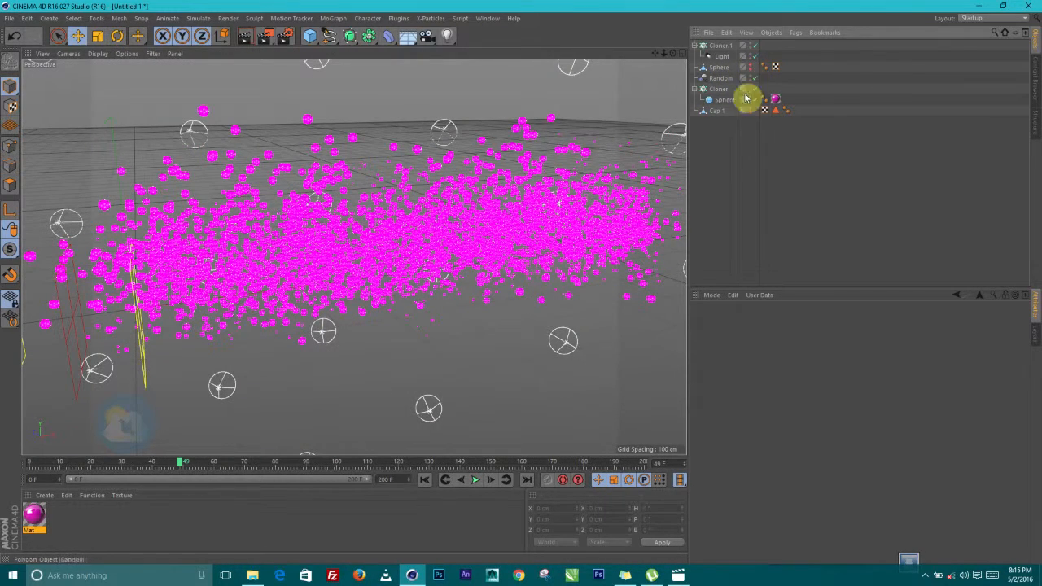
{"action": "scroll", "coordinate": [373, 275], "scroll_direction": "up", "scroll_amount": 2}
{"action": "left_click_drag", "start_coordinate": [374, 277], "coordinate": [377, 280], "text": "alt"}
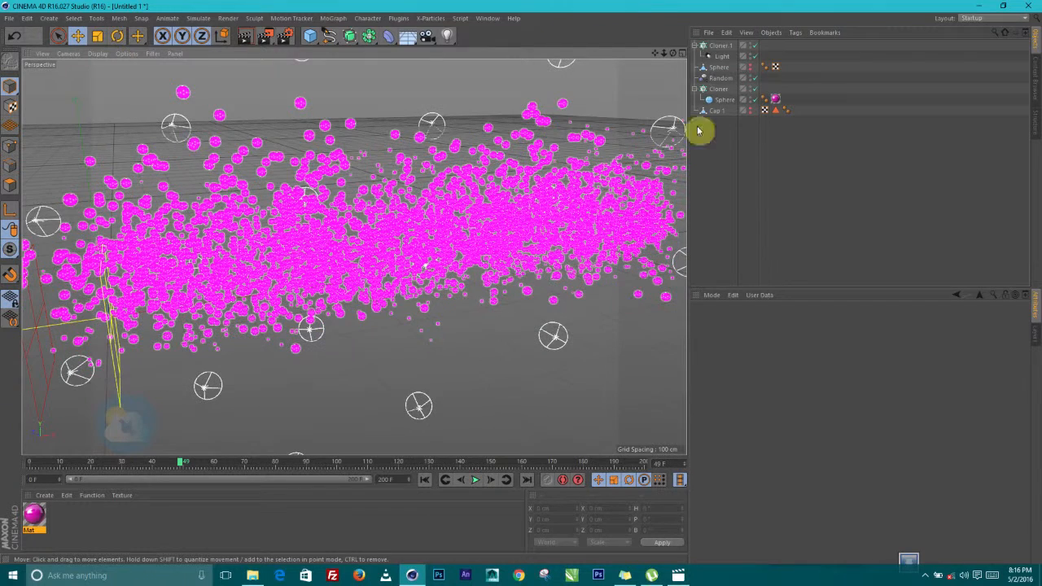
{"action": "left_click", "coordinate": [245, 35]}
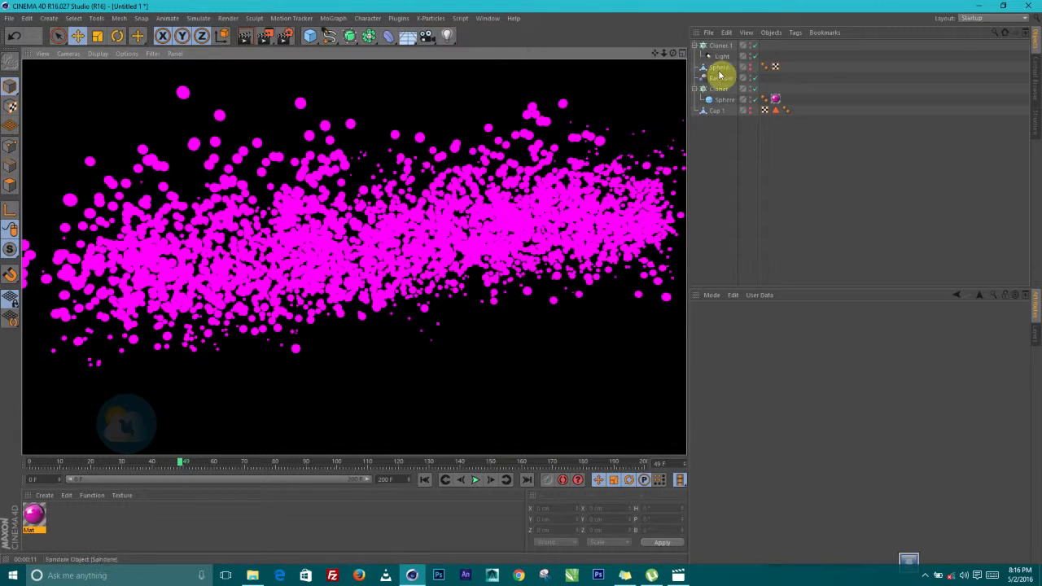
Step: Make the large surrounding sphere visible again and render the view for comparison
{"action": "left_click", "coordinate": [727, 45]}
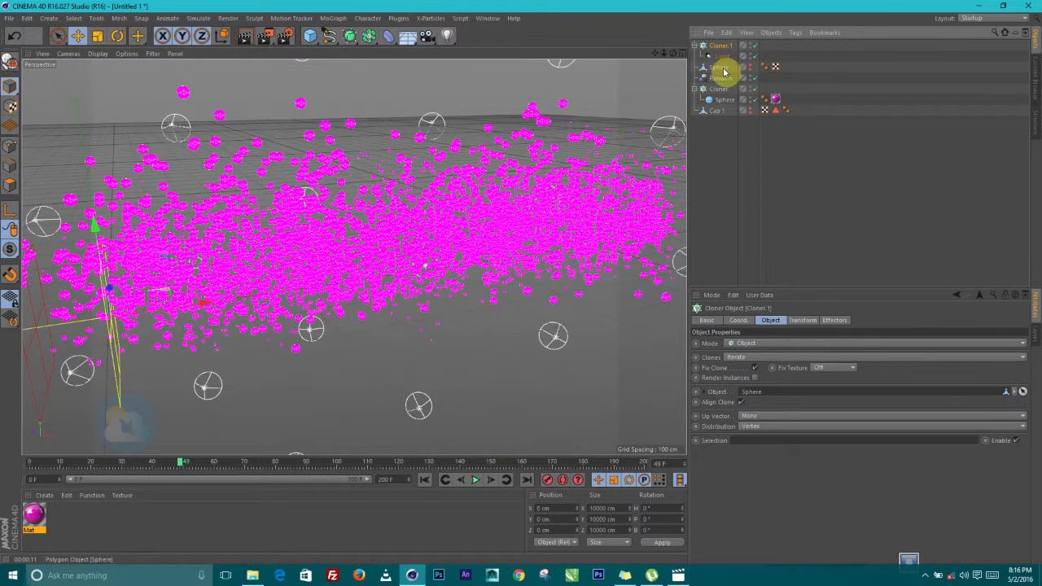
{"action": "left_click", "coordinate": [751, 65]}
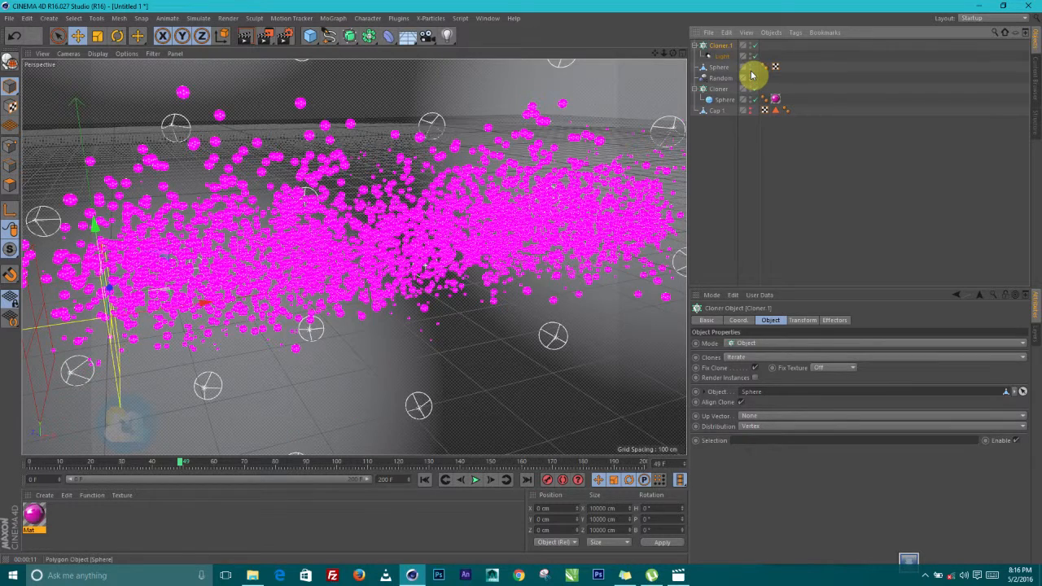
{"action": "left_click", "coordinate": [243, 39]}
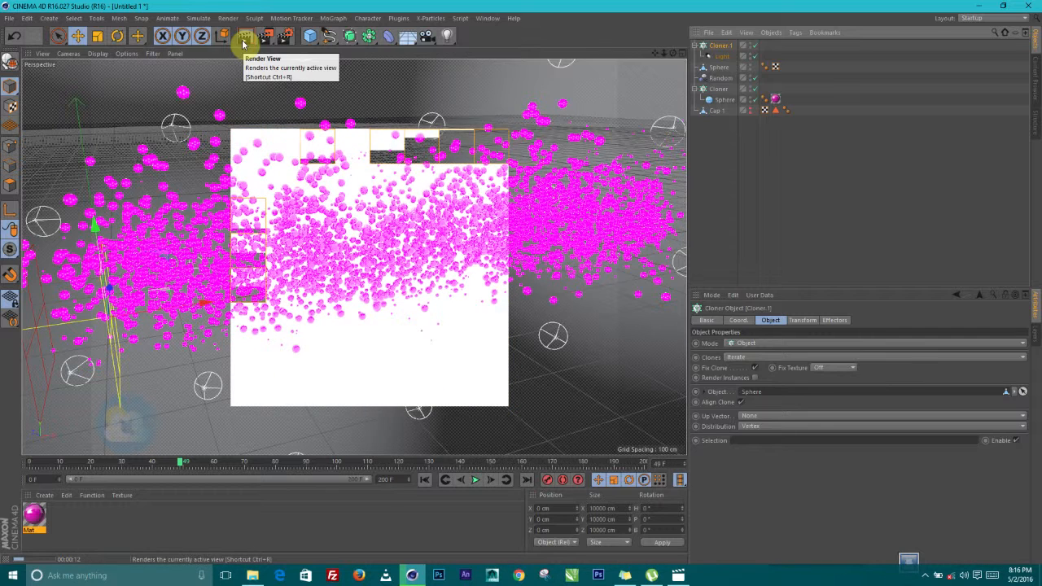
Step: Turn off the large surrounding sphere's visibility again and repeat the test render of the magenta spheres
{"action": "left_click", "coordinate": [721, 48]}
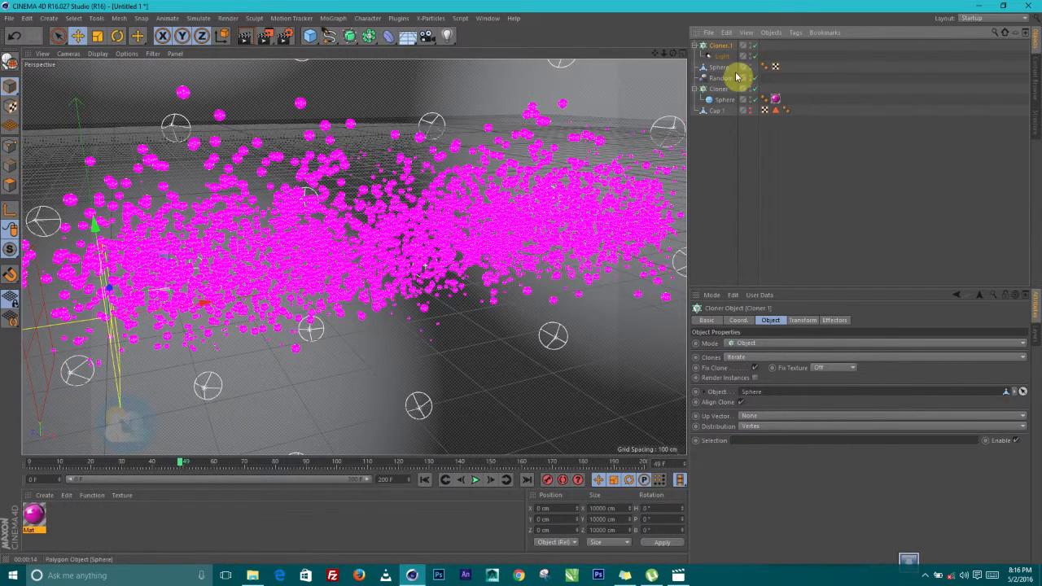
{"action": "left_click", "coordinate": [723, 68]}
{"action": "left_click", "coordinate": [753, 68]}
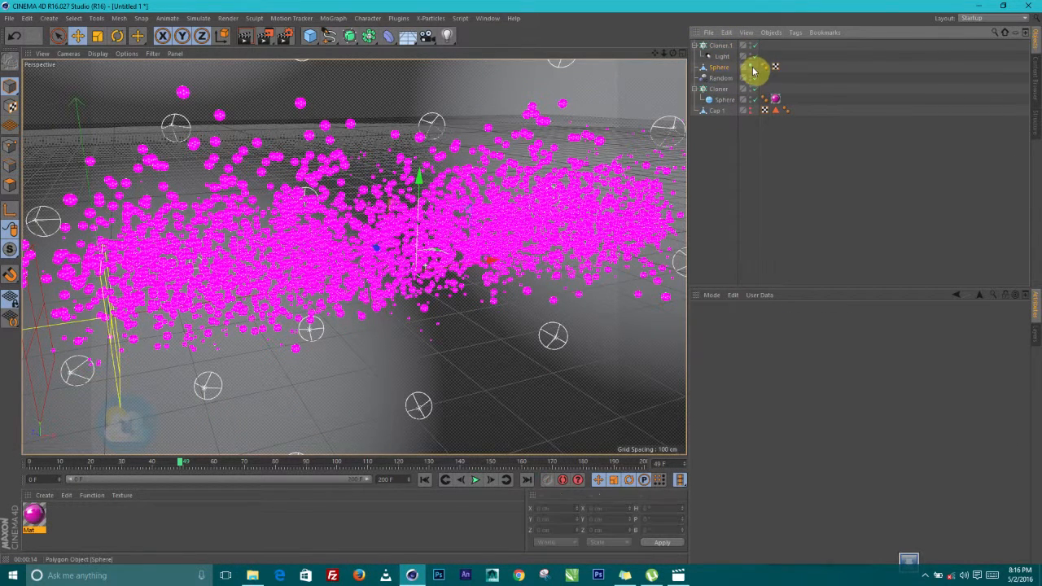
{"action": "left_click", "coordinate": [750, 68]}
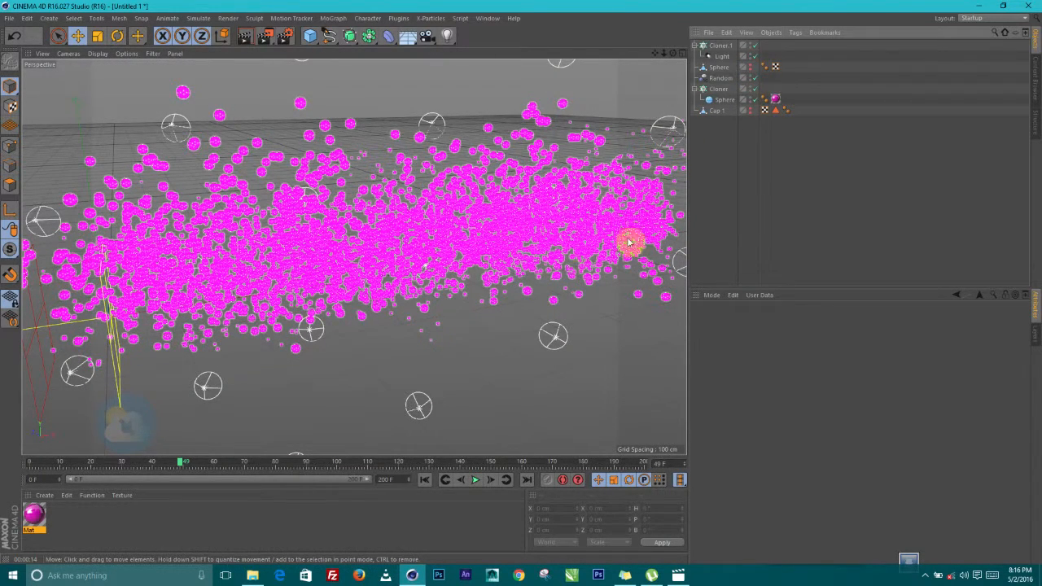
{"action": "left_click", "coordinate": [245, 38]}
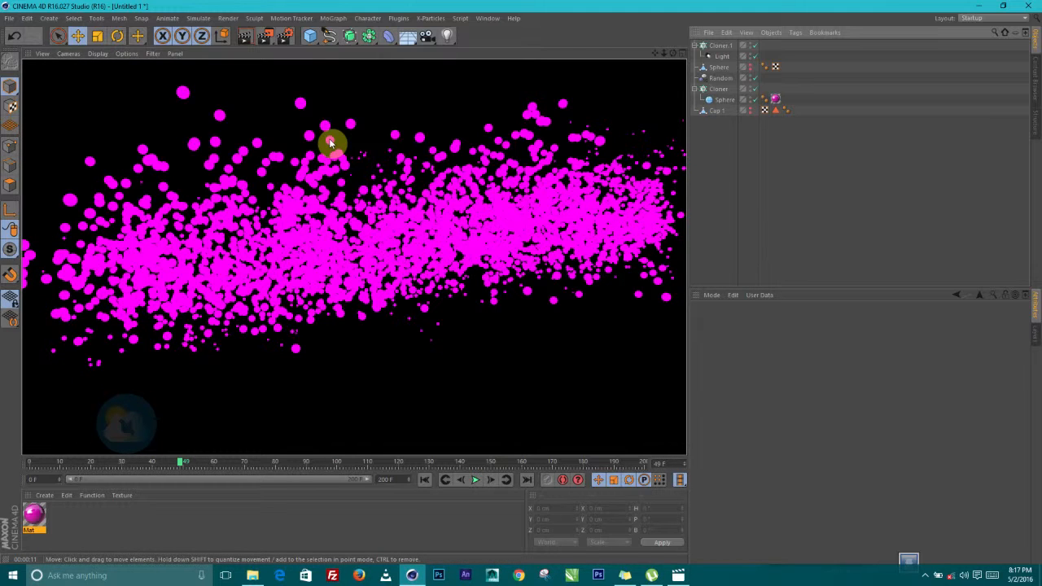
Step: Set the shadow type of the cloned spot light to Shadow Maps (Soft)
{"action": "left_click", "coordinate": [718, 48]}
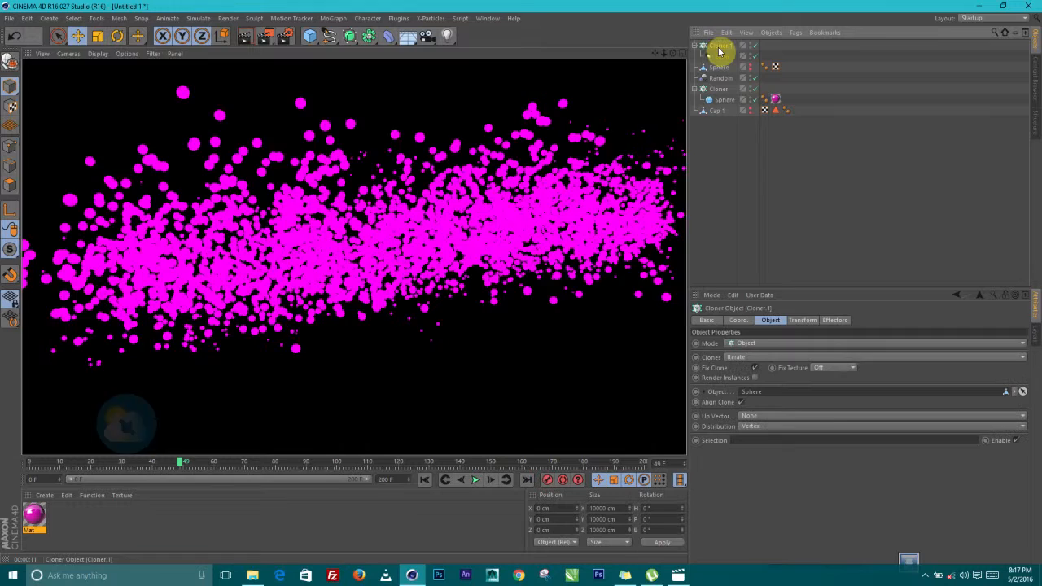
{"action": "left_click", "coordinate": [721, 58]}
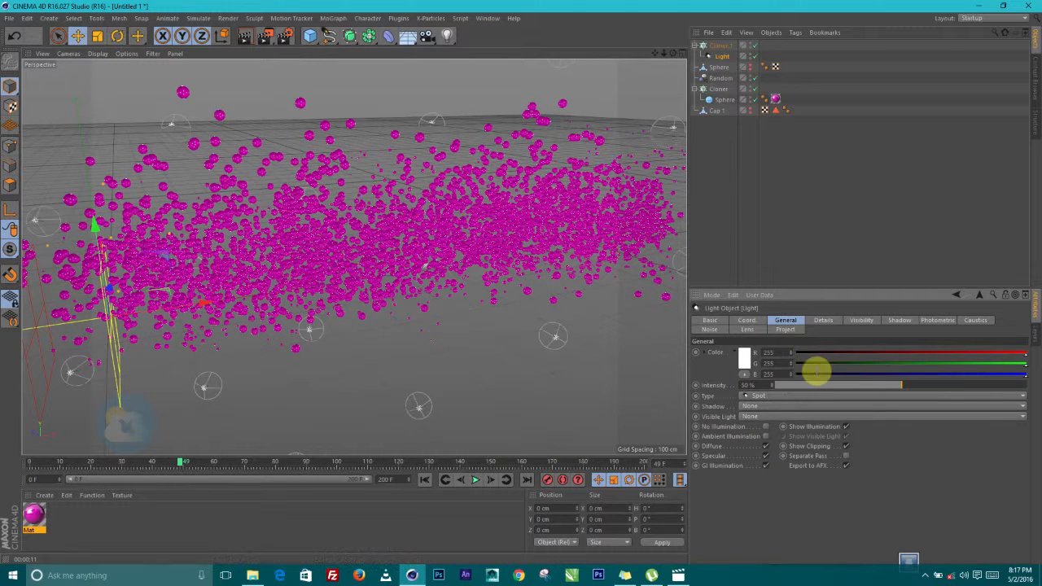
{"action": "left_click", "coordinate": [750, 408]}
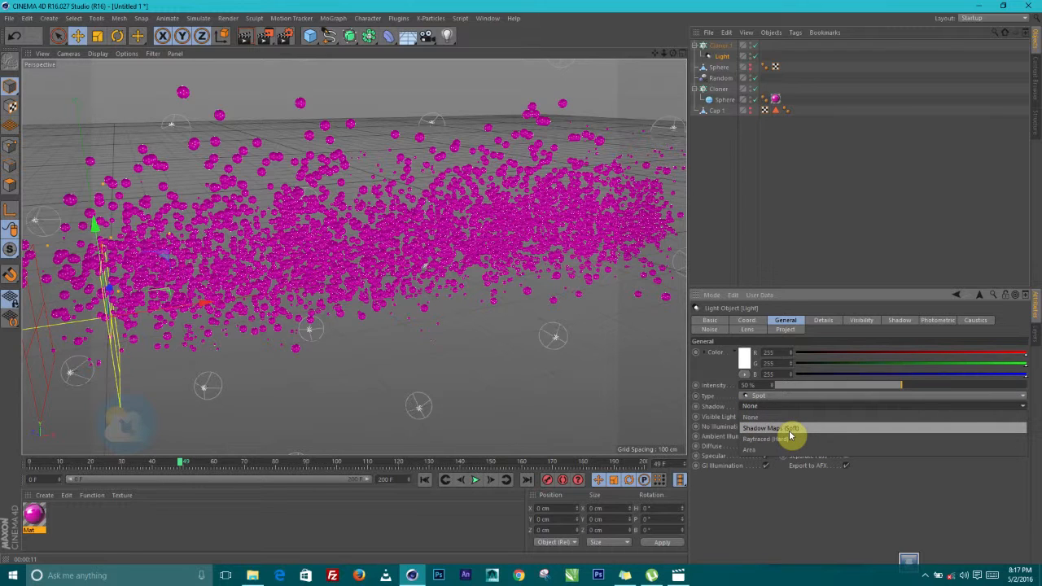
{"action": "left_click", "coordinate": [789, 430]}
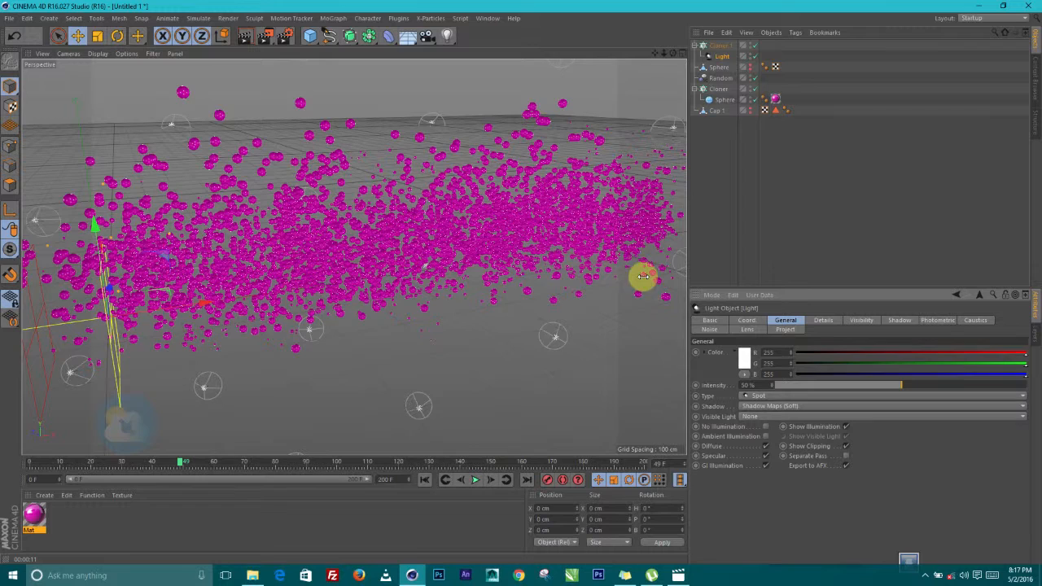
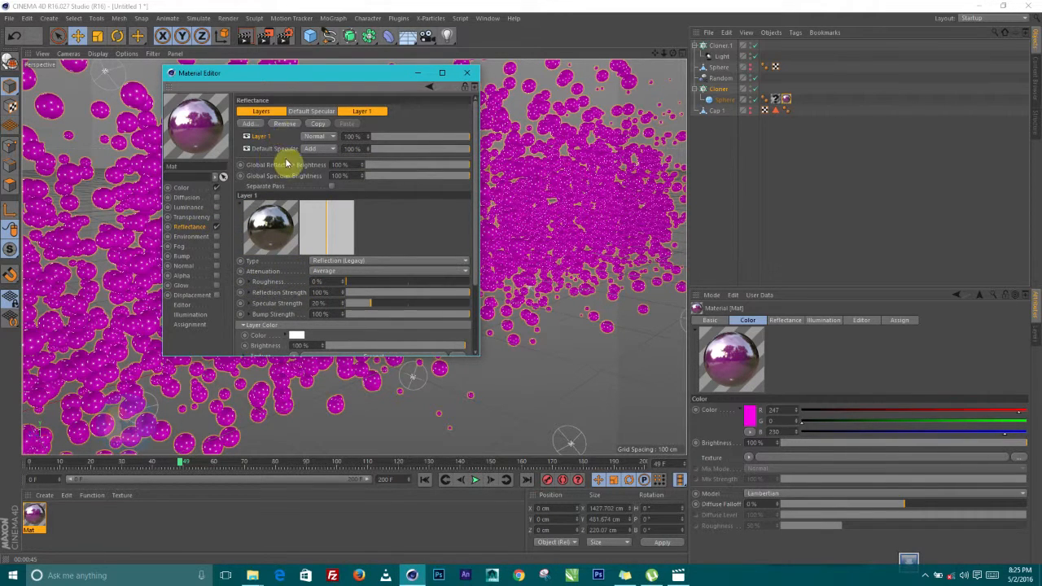
Step: Set the color brightness of the magenta material's Layer 1 reflection to 62% and close the material editor
{"action": "scroll", "coordinate": [326, 332], "scroll_direction": "down", "scroll_amount": 2}
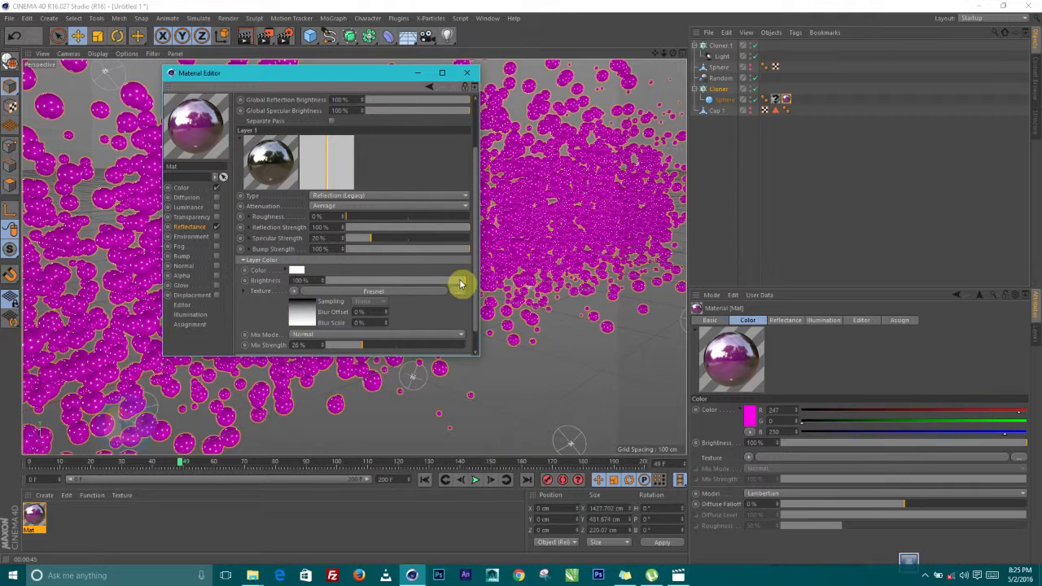
{"action": "left_click_drag", "start_coordinate": [461, 282], "coordinate": [435, 280]}
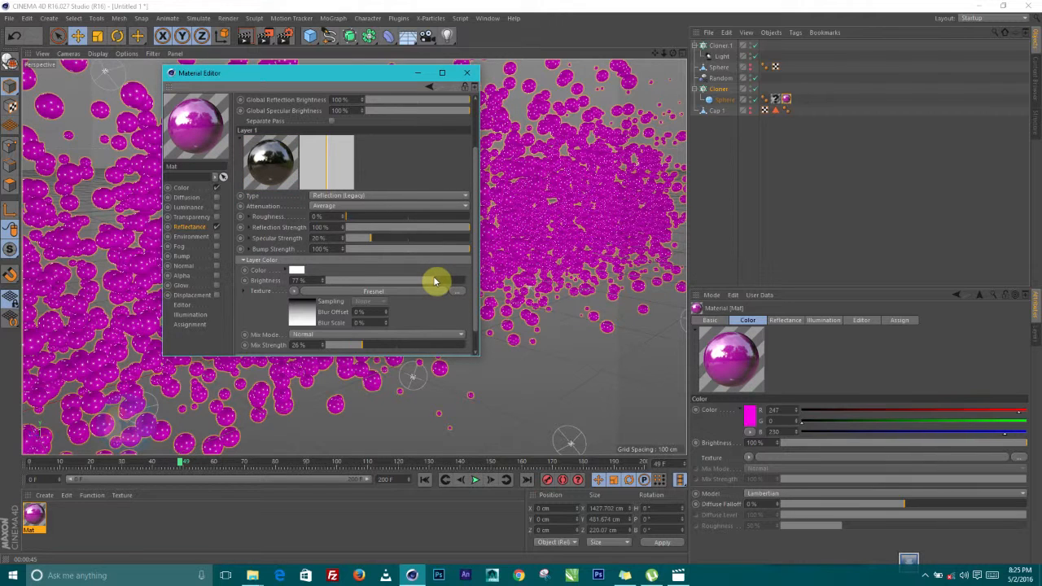
{"action": "left_click_drag", "start_coordinate": [434, 279], "coordinate": [487, 282]}
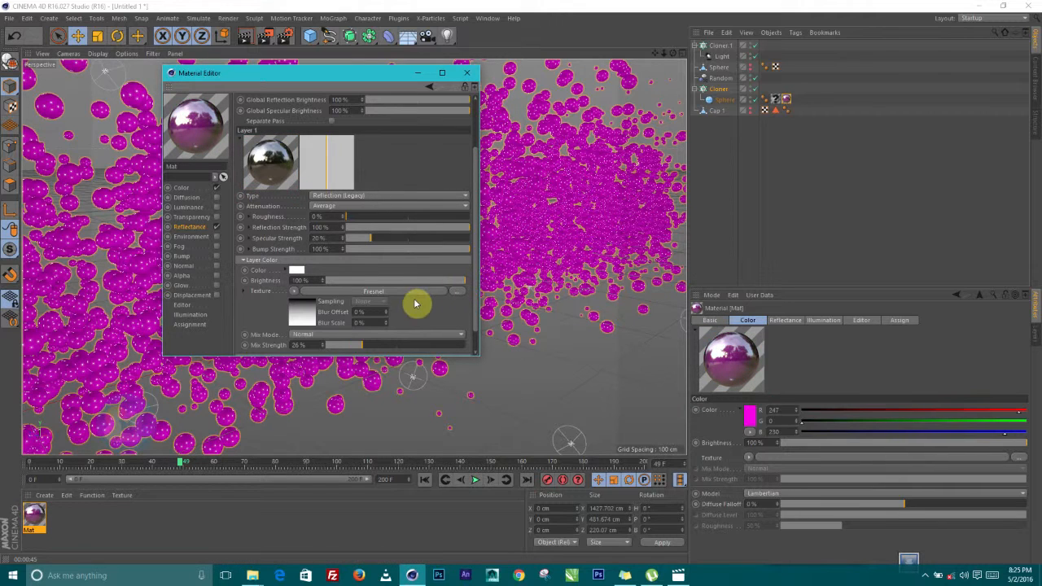
{"action": "left_click_drag", "start_coordinate": [446, 280], "coordinate": [394, 280]}
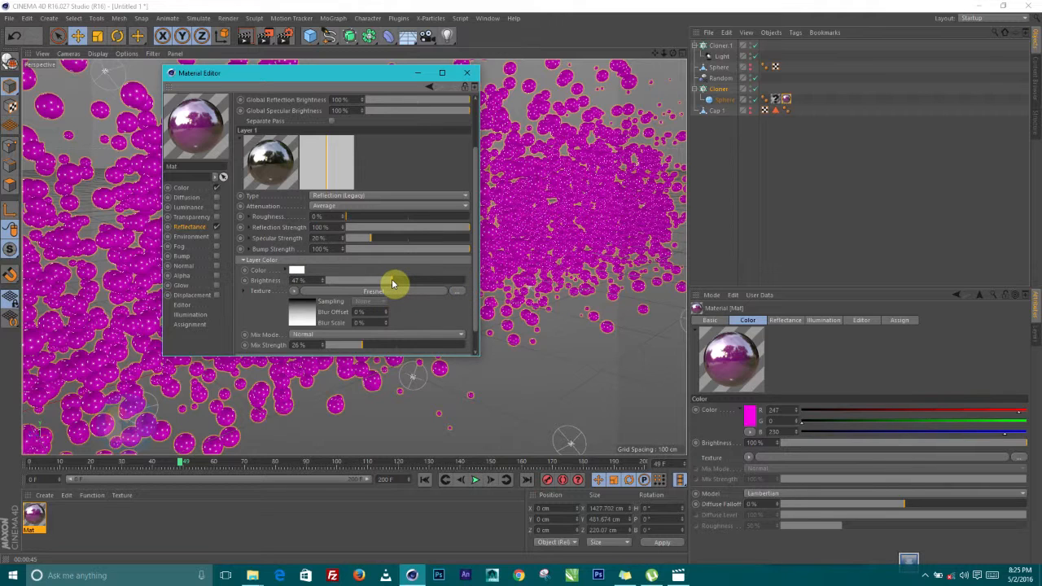
{"action": "left_click_drag", "start_coordinate": [392, 282], "coordinate": [414, 283]}
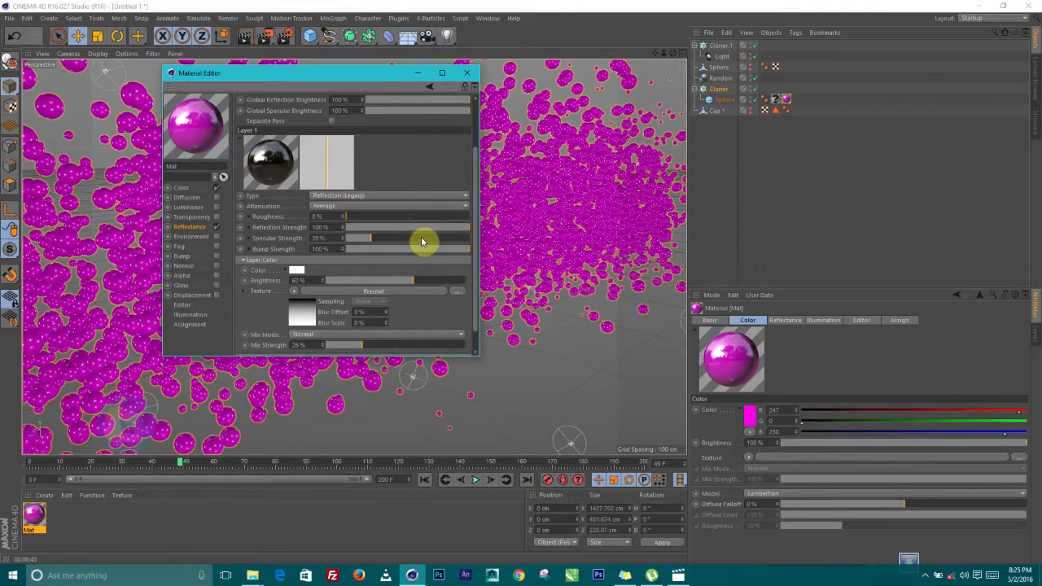
{"action": "left_click", "coordinate": [460, 74]}
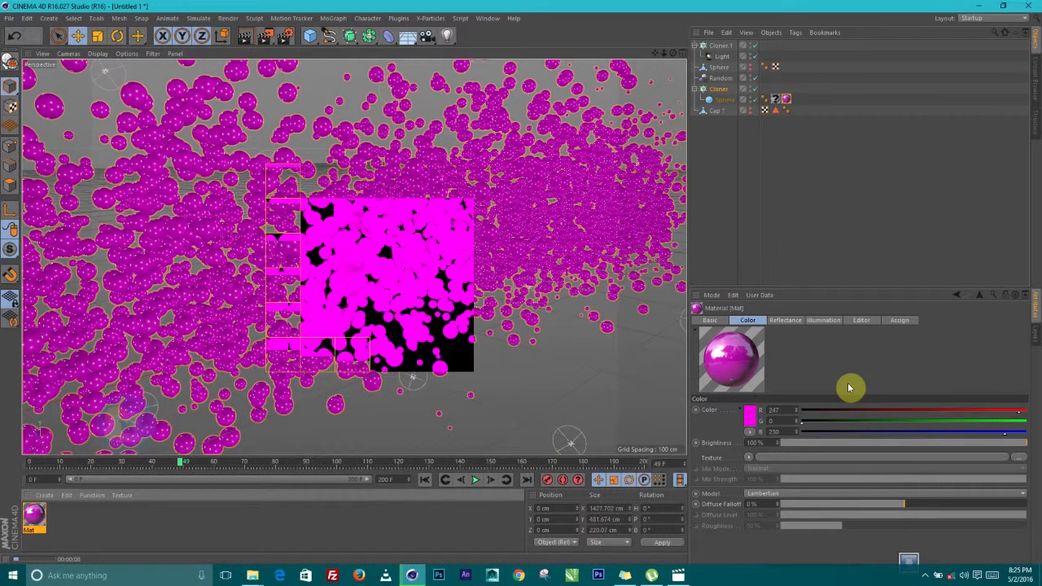
Step: Set the magenta material's Layer 1 reflection to 48% specular strength and 100% color brightness, and test it with a view render
{"action": "left_click", "coordinate": [791, 321]}
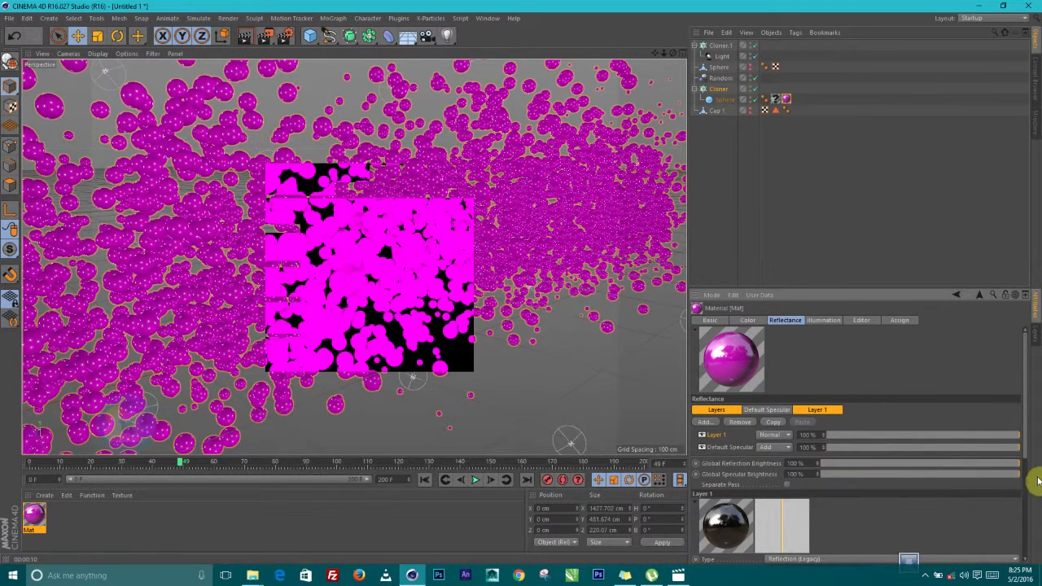
{"action": "left_click_drag", "start_coordinate": [1028, 447], "coordinate": [1026, 516]}
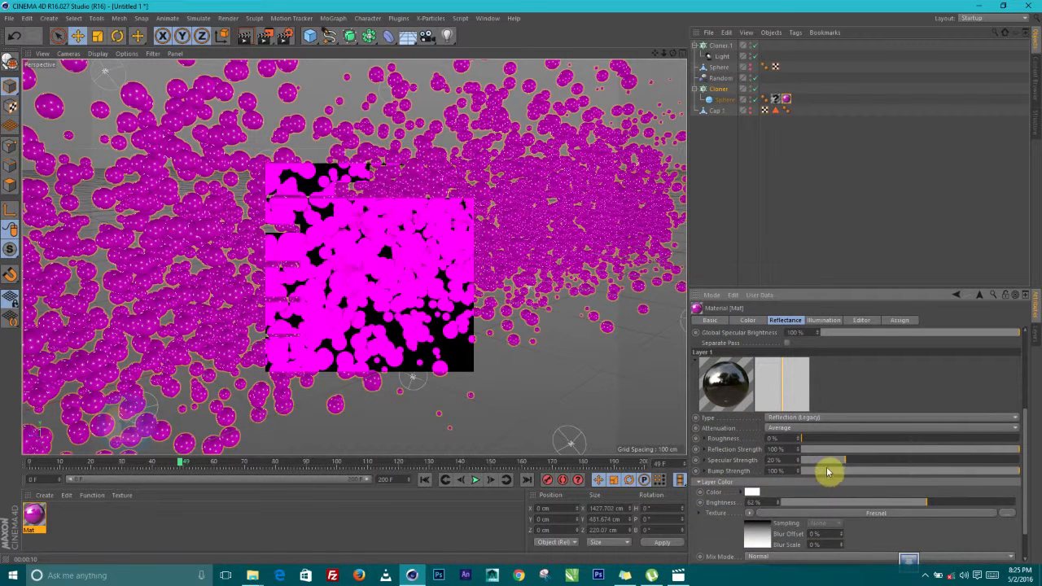
{"action": "left_click_drag", "start_coordinate": [866, 464], "coordinate": [908, 463]}
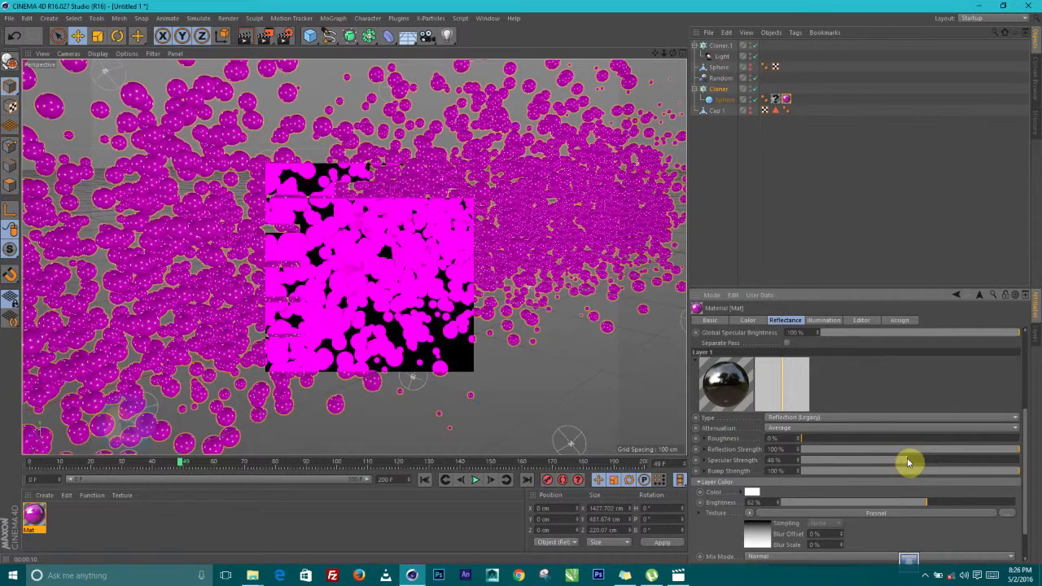
{"action": "left_click_drag", "start_coordinate": [1026, 444], "coordinate": [1026, 477]}
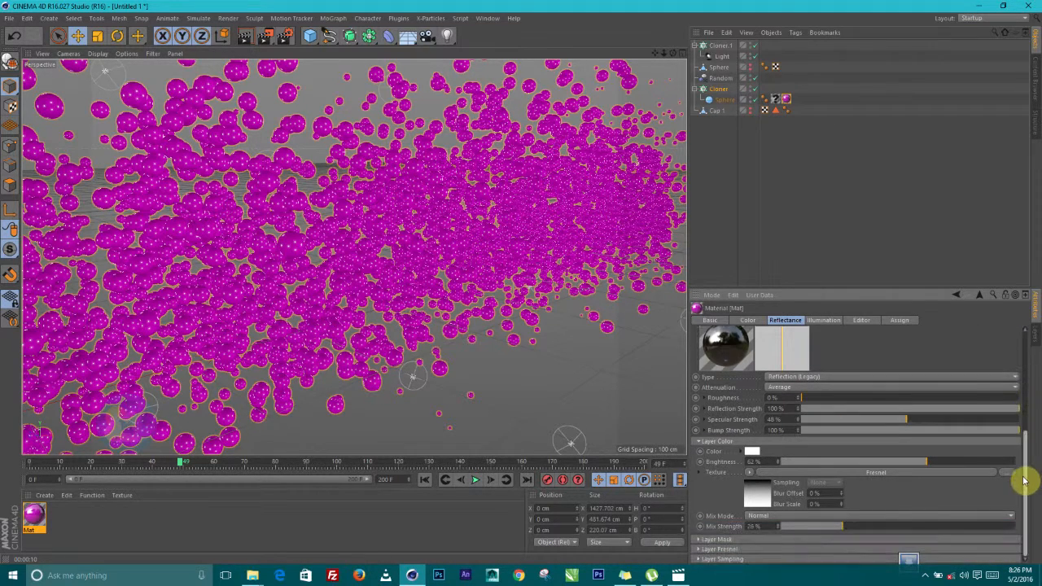
{"action": "left_click_drag", "start_coordinate": [929, 464], "coordinate": [1039, 466]}
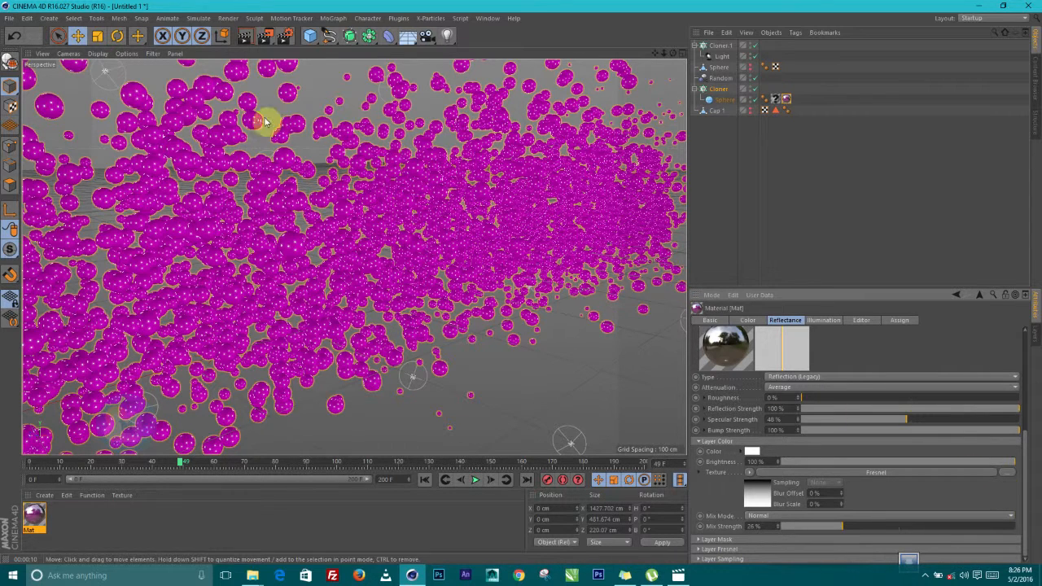
{"action": "left_click", "coordinate": [244, 38]}
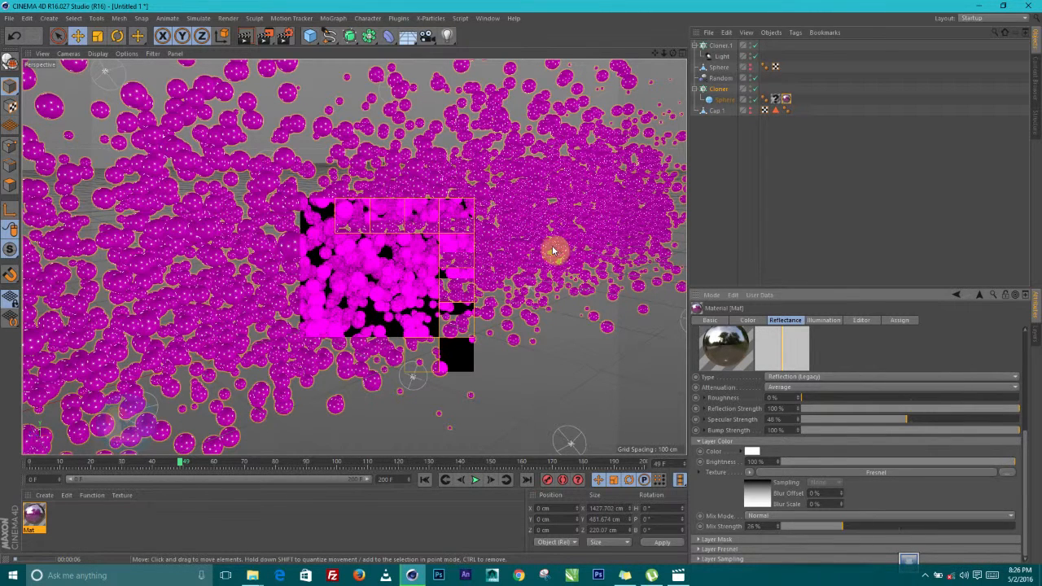
Step: Add a Sky object to the scene and render a preview of the sphere clones with it
{"action": "left_click", "coordinate": [724, 46]}
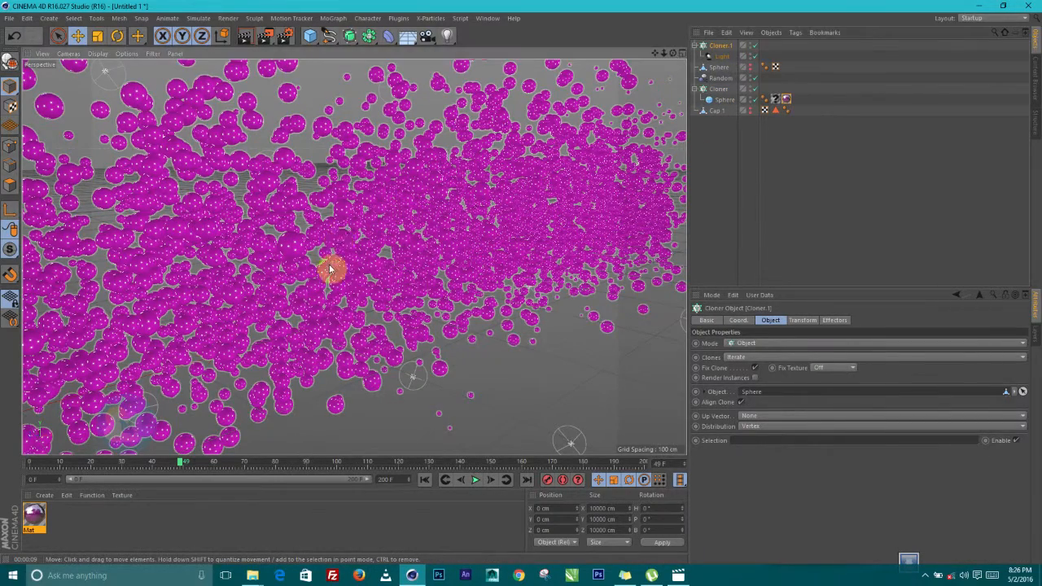
{"action": "scroll", "coordinate": [331, 267], "scroll_direction": "down", "scroll_amount": 2}
{"action": "left_click_drag", "start_coordinate": [333, 244], "coordinate": [314, 240], "text": "alt"}
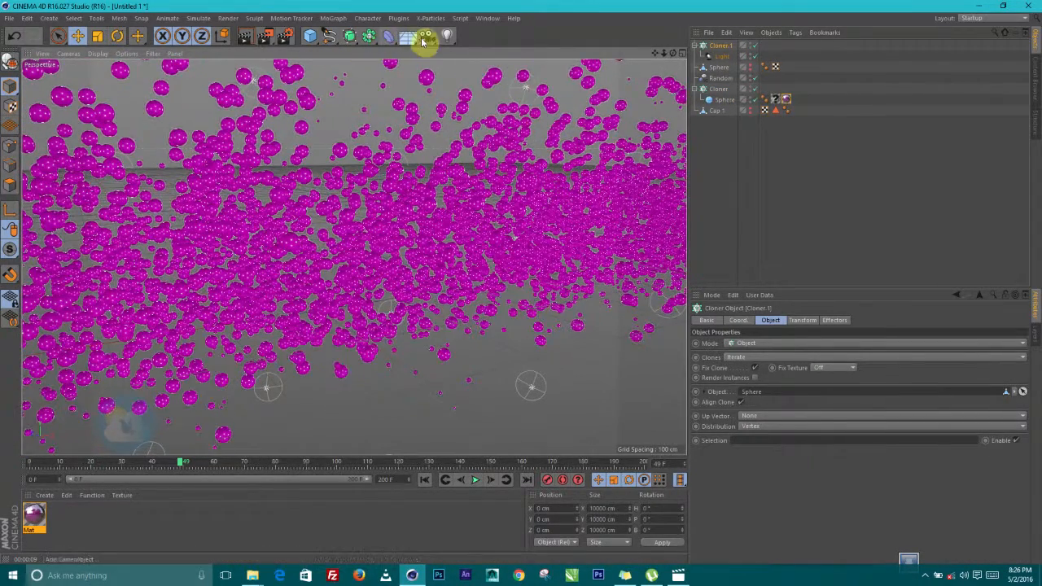
{"action": "left_click", "coordinate": [430, 37]}
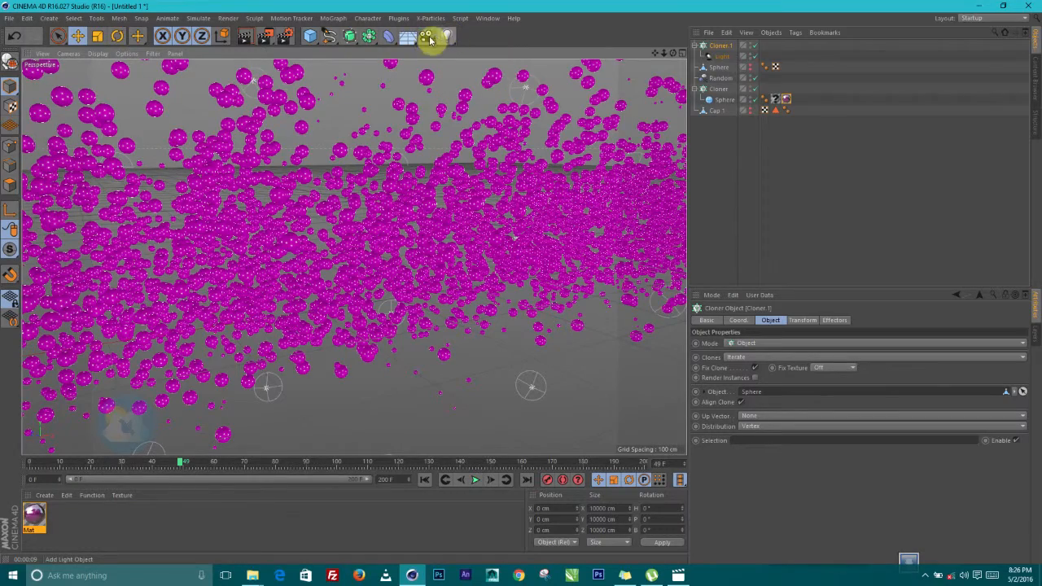
{"action": "left_click", "coordinate": [412, 45]}
{"action": "left_click", "coordinate": [442, 70]}
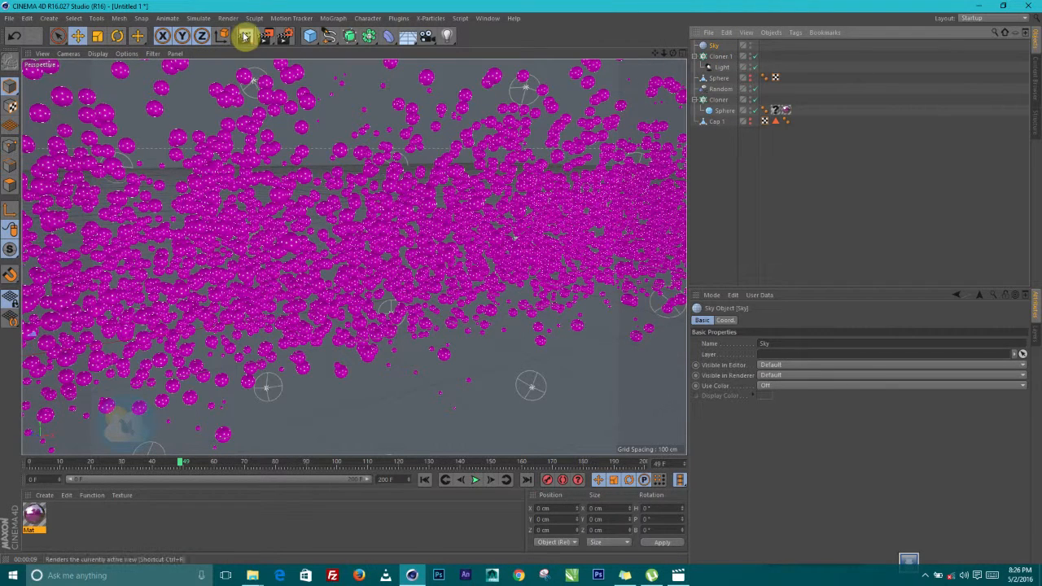
{"action": "key", "text": "alt+r"}
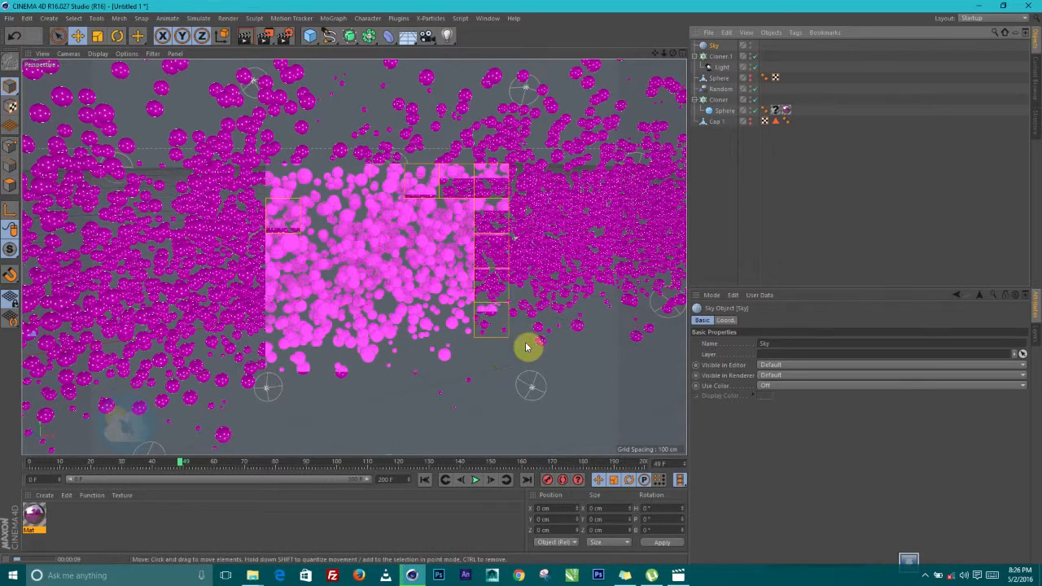
Step: Create a new material and enable its Luminance channel at 21% brightness
{"action": "left_click", "coordinate": [447, 244]}
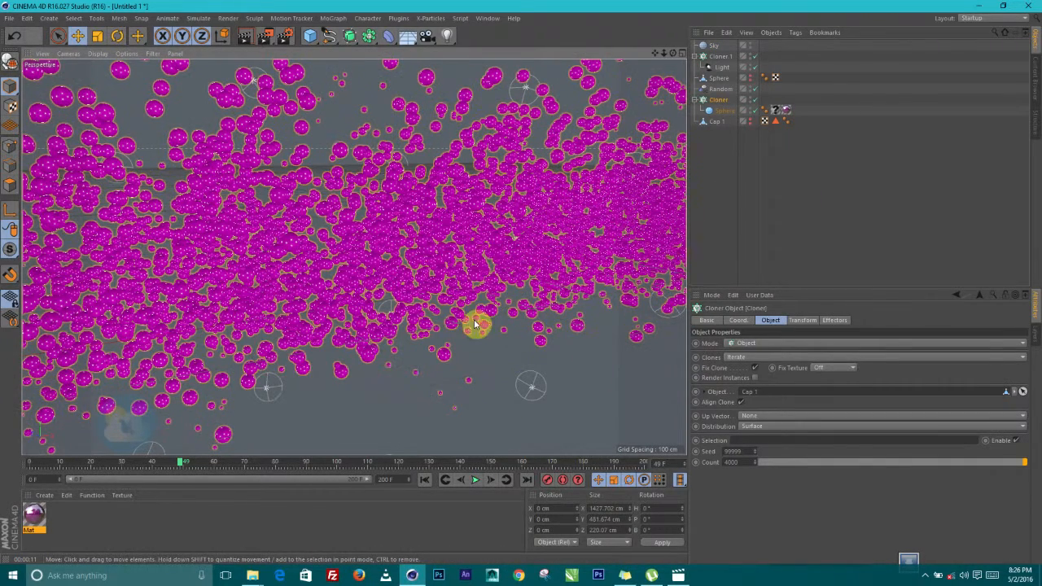
{"action": "left_click", "coordinate": [44, 495]}
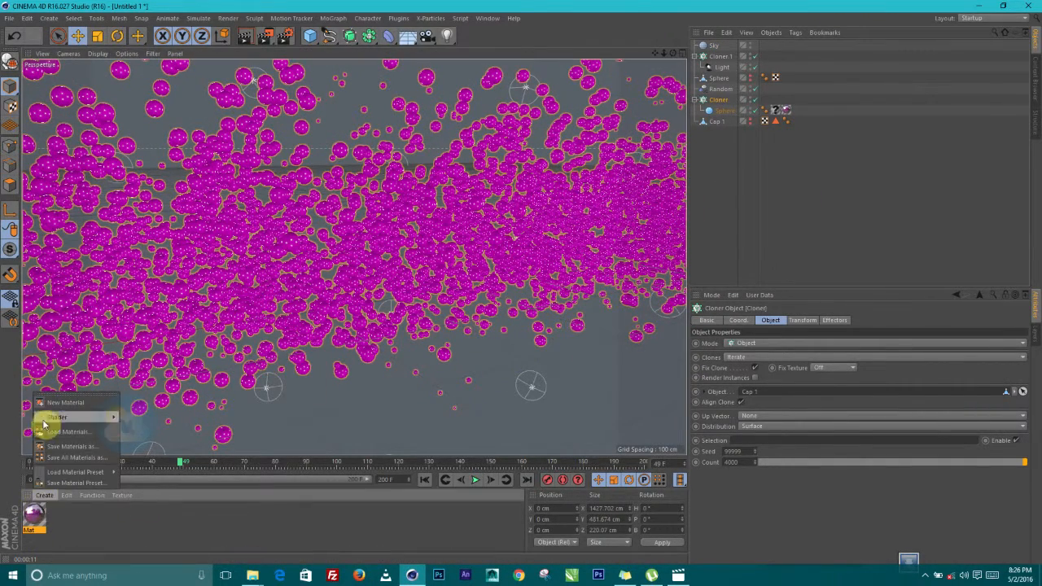
{"action": "left_click", "coordinate": [64, 402]}
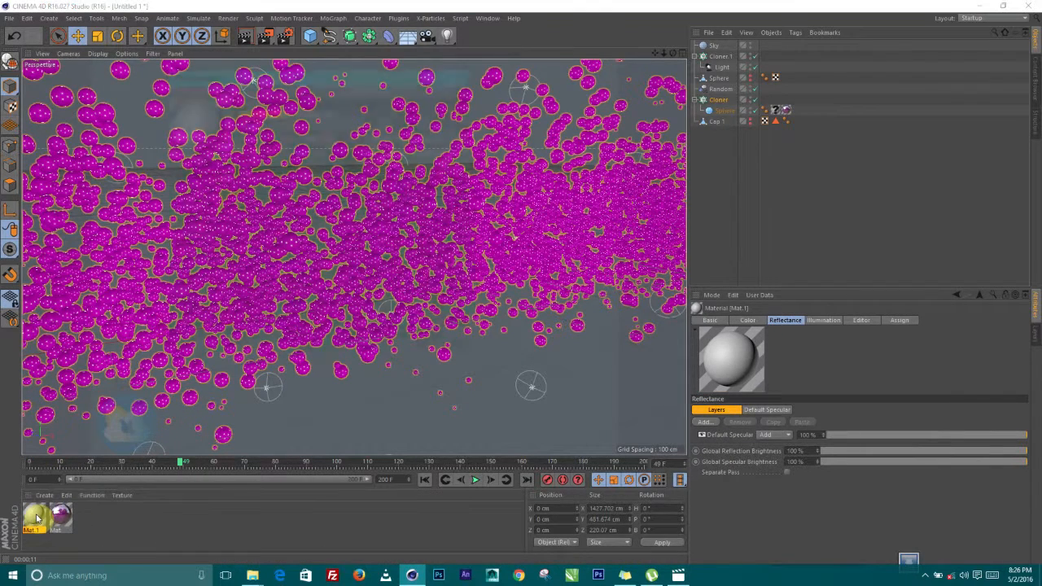
{"action": "double_click", "coordinate": [36, 517]}
{"action": "left_click", "coordinate": [180, 188]}
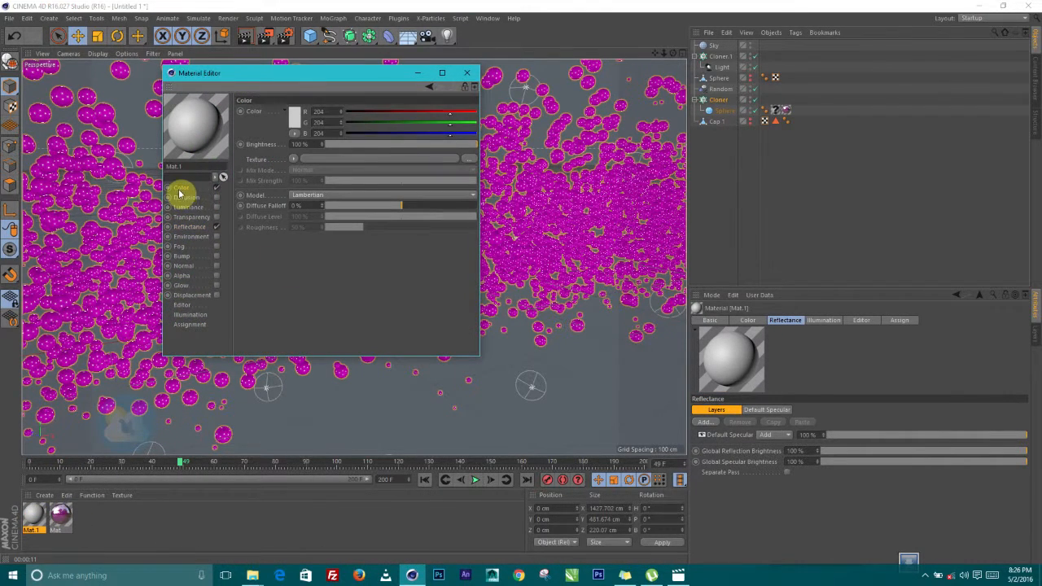
{"action": "left_click", "coordinate": [217, 208]}
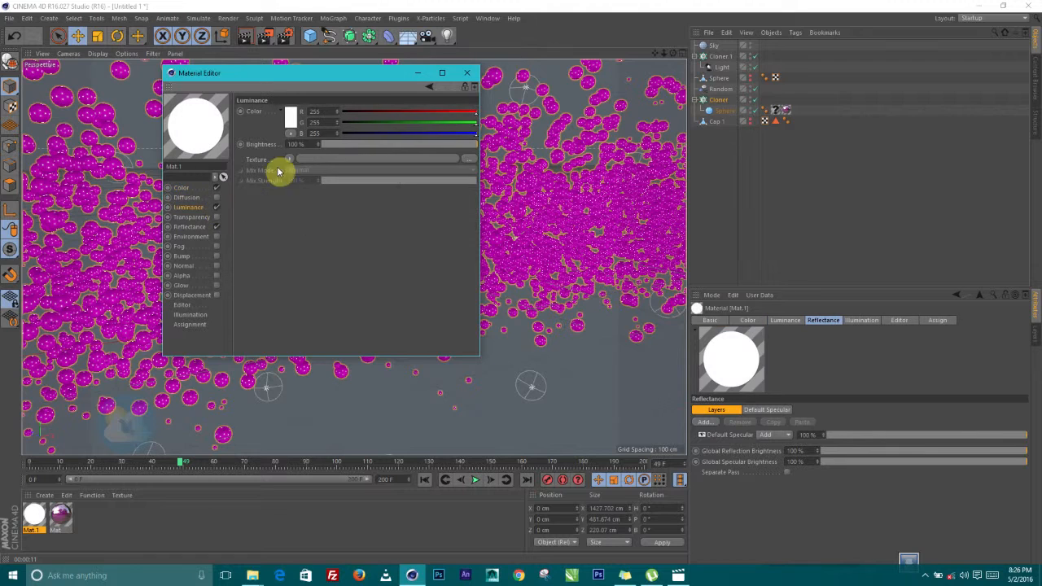
{"action": "left_click", "coordinate": [189, 207]}
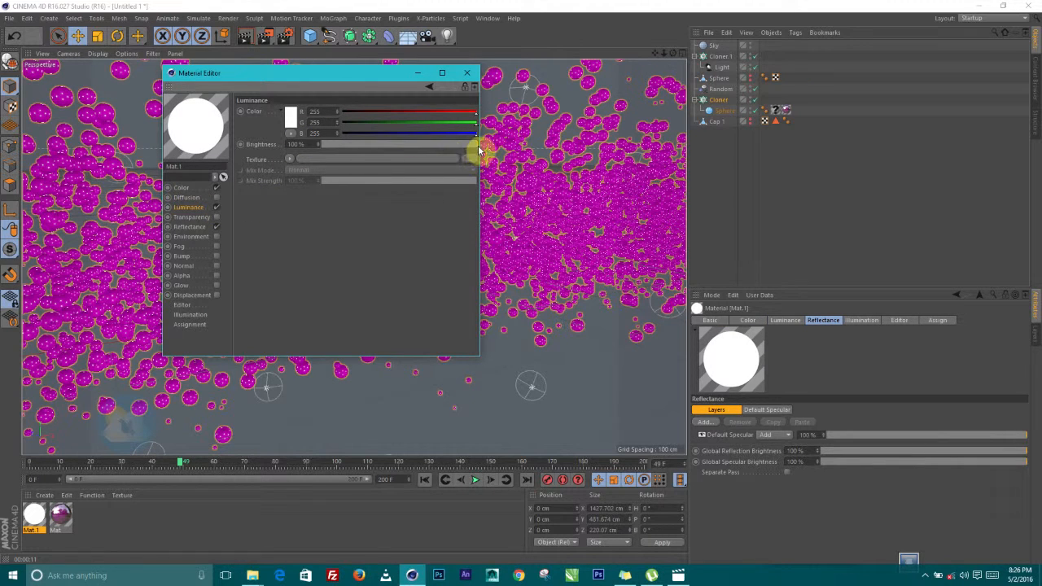
{"action": "left_click_drag", "start_coordinate": [457, 149], "coordinate": [372, 149]}
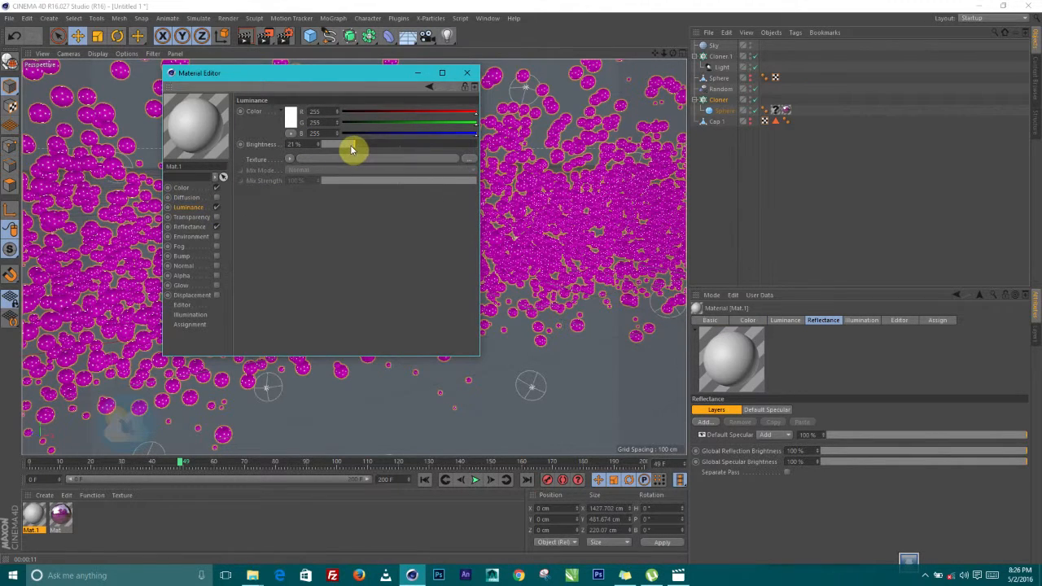
Step: Load Multi-Area-Light.jpg as the new material's Color texture, copy the image to the project location, and close the material editor
{"action": "left_click", "coordinate": [182, 189]}
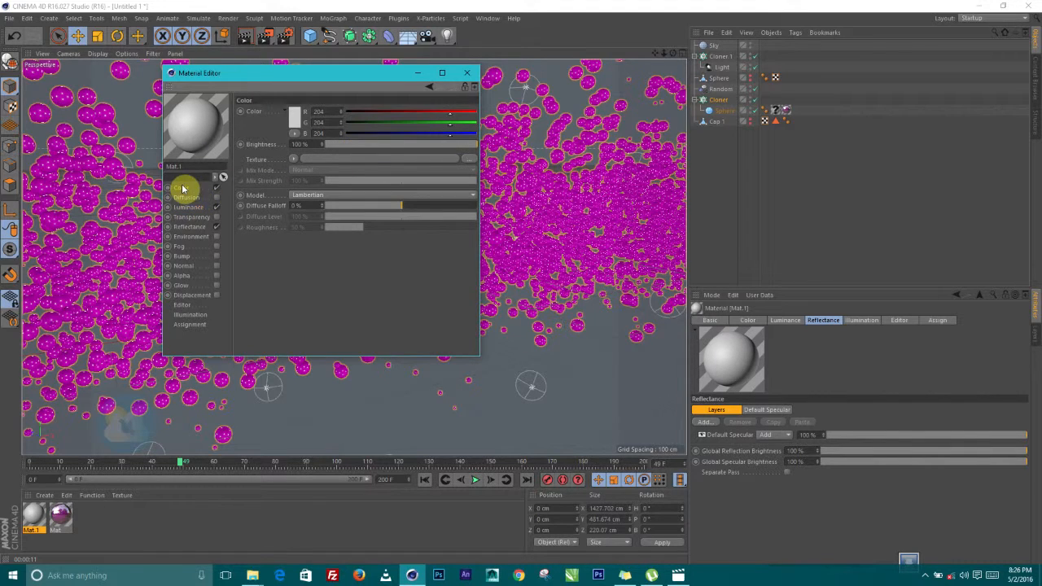
{"action": "left_click", "coordinate": [294, 137]}
{"action": "left_click", "coordinate": [396, 290]}
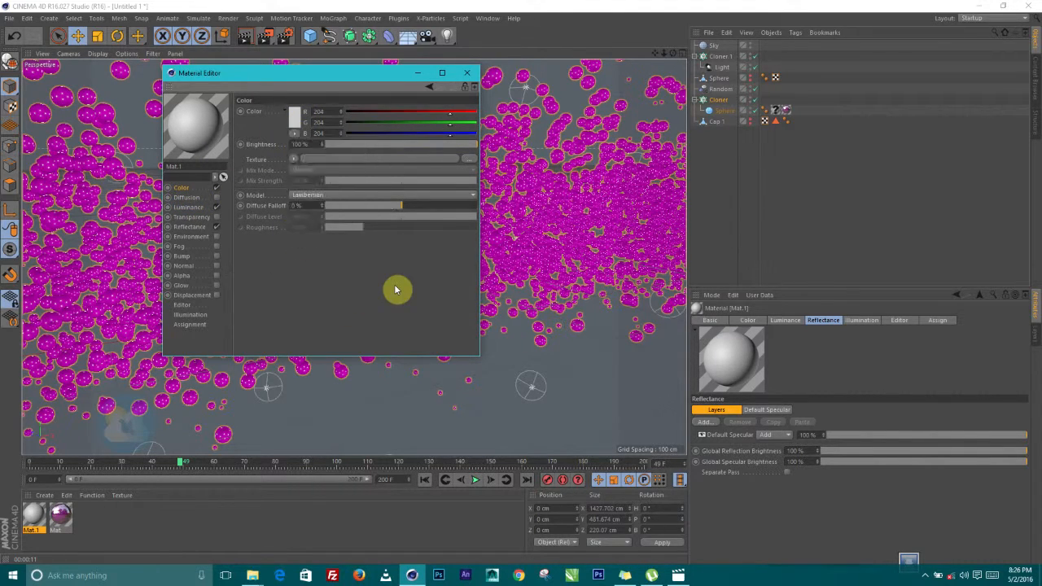
{"action": "left_click", "coordinate": [294, 162]}
{"action": "left_click", "coordinate": [325, 182]}
{"action": "left_click", "coordinate": [289, 316]}
{"action": "double_click", "coordinate": [289, 316]}
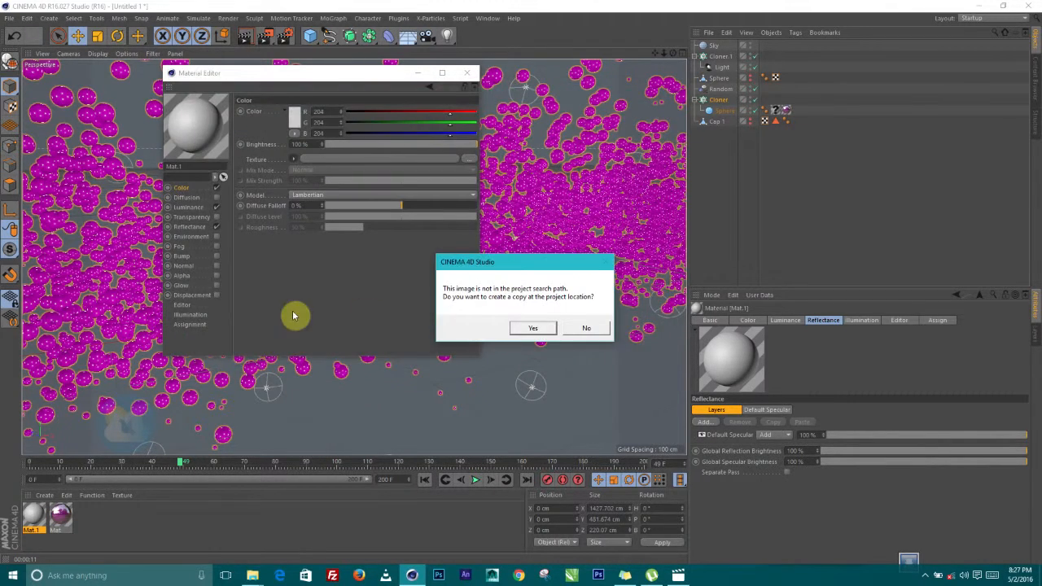
{"action": "left_click", "coordinate": [525, 330]}
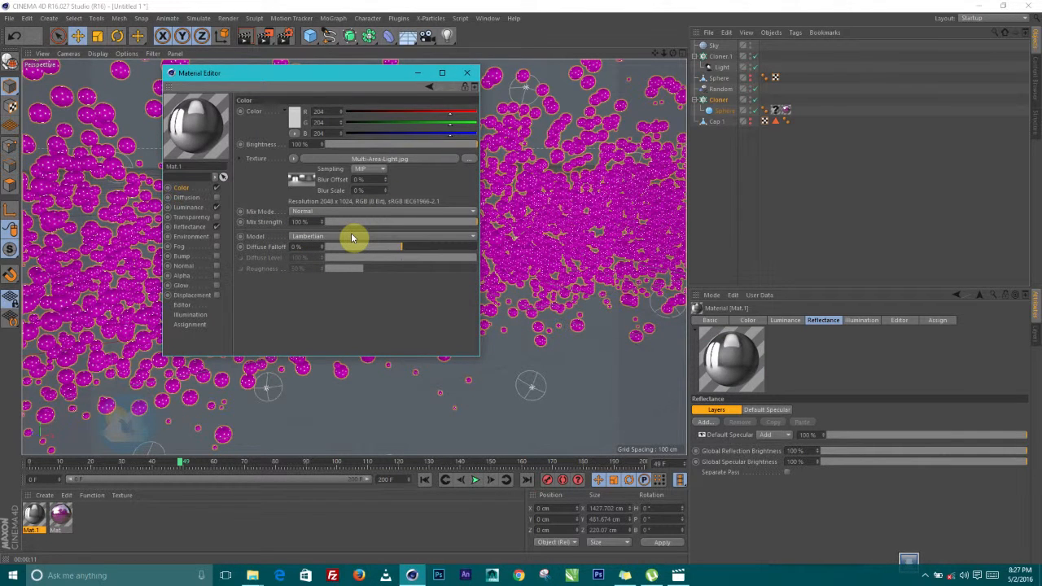
{"action": "left_click", "coordinate": [466, 73]}
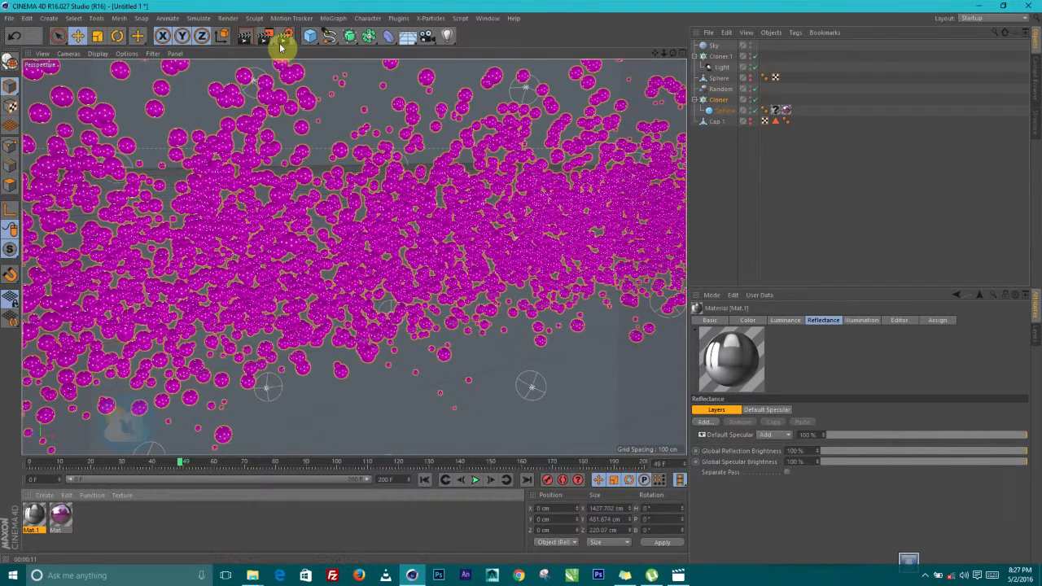
Step: Test-render the view and apply the Mat.1 material with the area-light image to the Sky object
{"action": "left_click", "coordinate": [245, 36]}
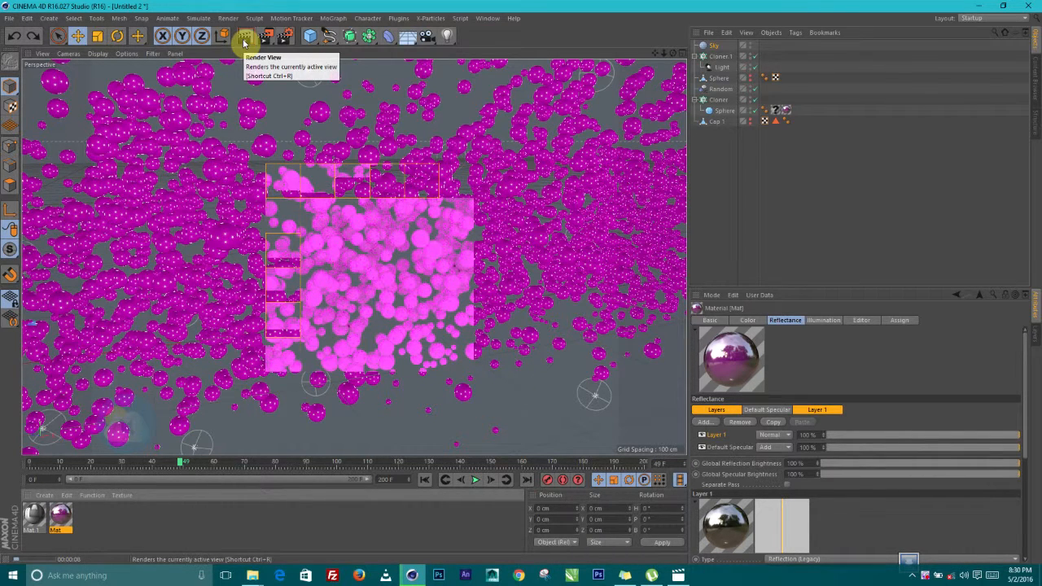
{"action": "left_click", "coordinate": [719, 46]}
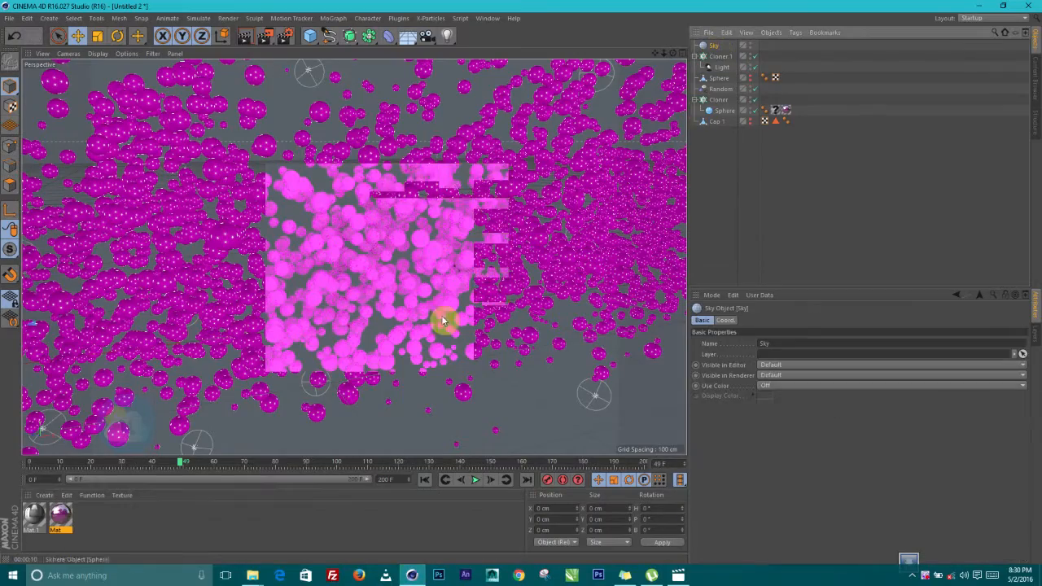
{"action": "left_click_drag", "start_coordinate": [35, 520], "coordinate": [722, 47]}
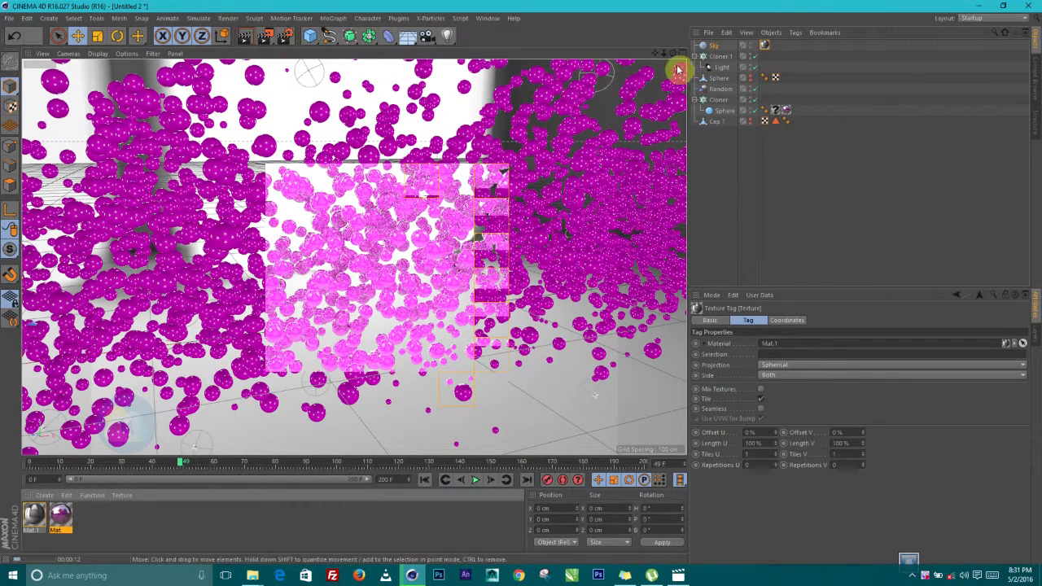
{"action": "left_click", "coordinate": [713, 46]}
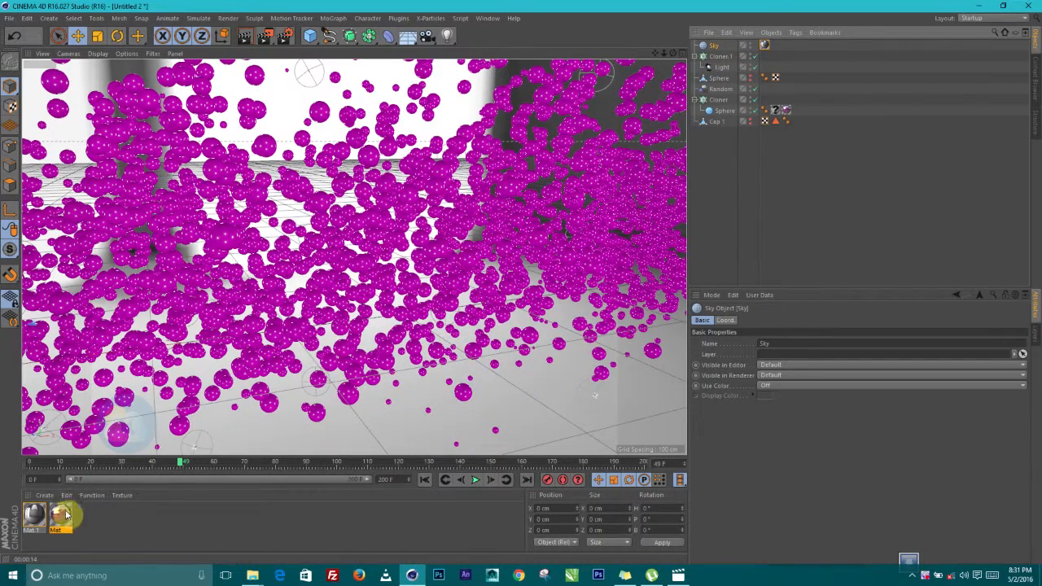
Step: Enable the Luminance channel of the magenta material and set its brightness to 5%
{"action": "double_click", "coordinate": [62, 518]}
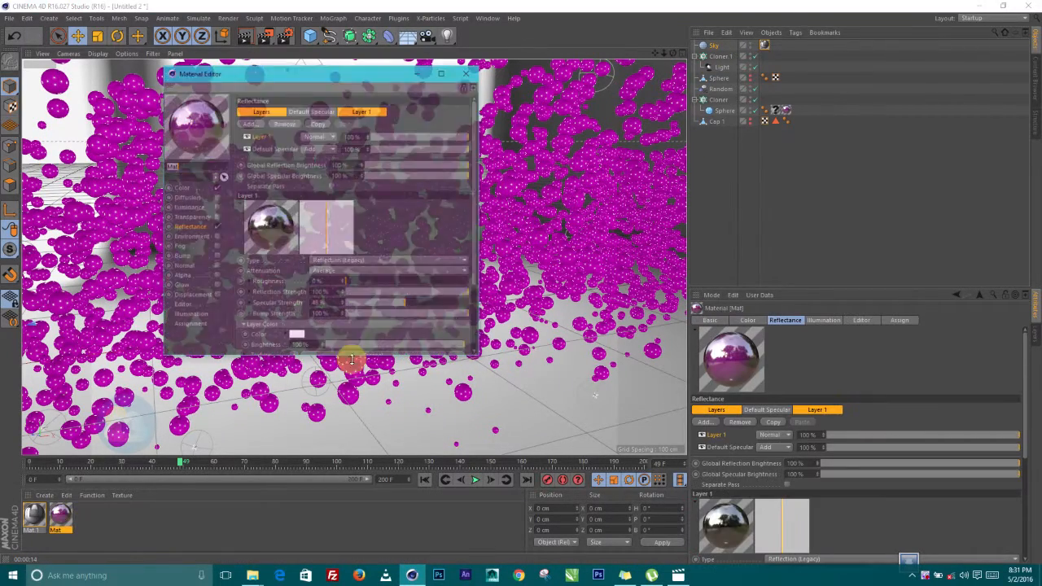
{"action": "left_click", "coordinate": [181, 190]}
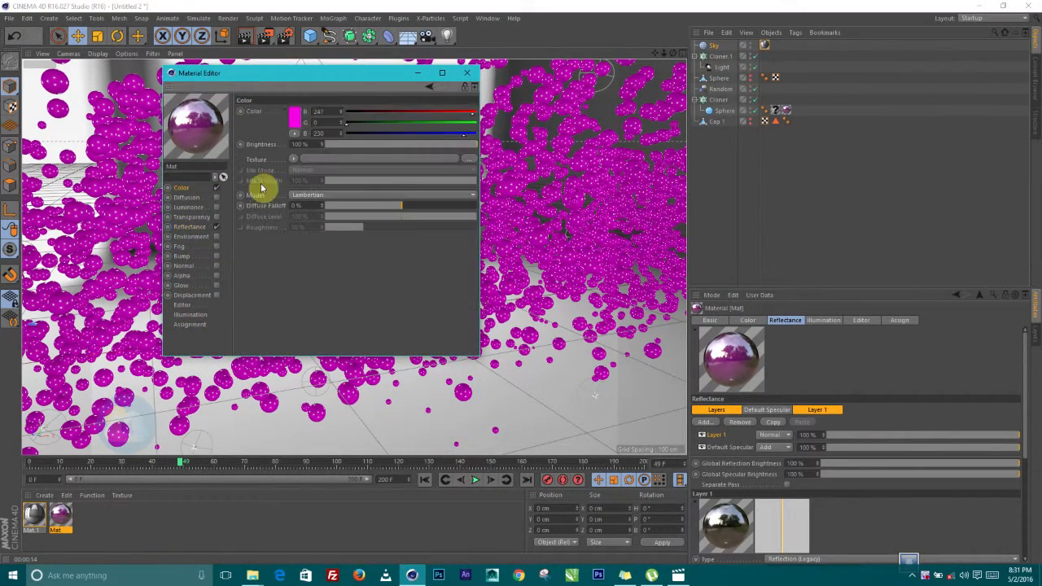
{"action": "left_click", "coordinate": [216, 208]}
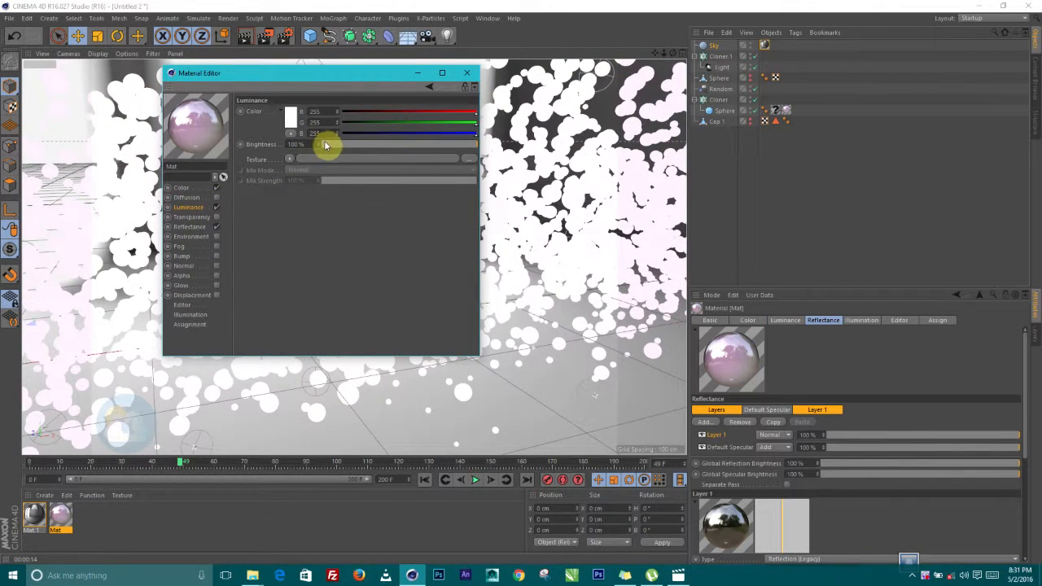
{"action": "left_click_drag", "start_coordinate": [464, 148], "coordinate": [357, 148]}
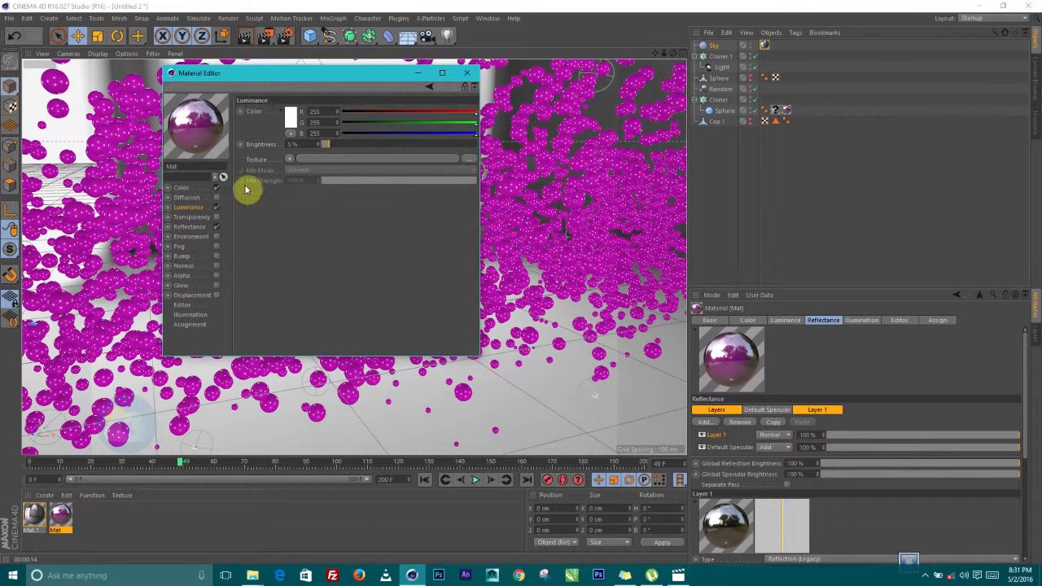
Step: Lower the magenta material's Layer 1 color brightness, set its Default Specular to 25% width and -10% falloff, and close the material editor
{"action": "left_click", "coordinate": [196, 227]}
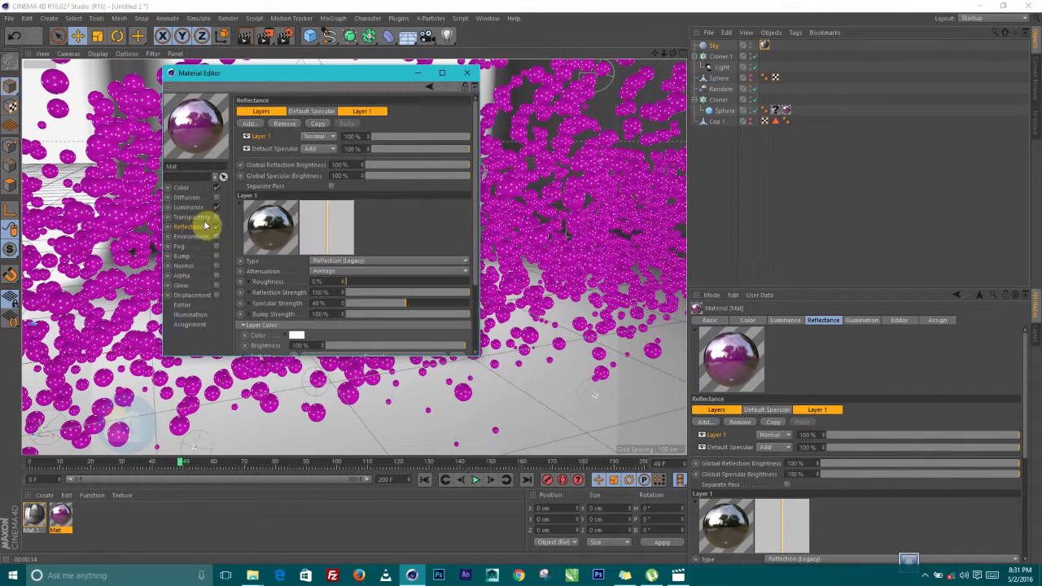
{"action": "left_click", "coordinate": [365, 112]}
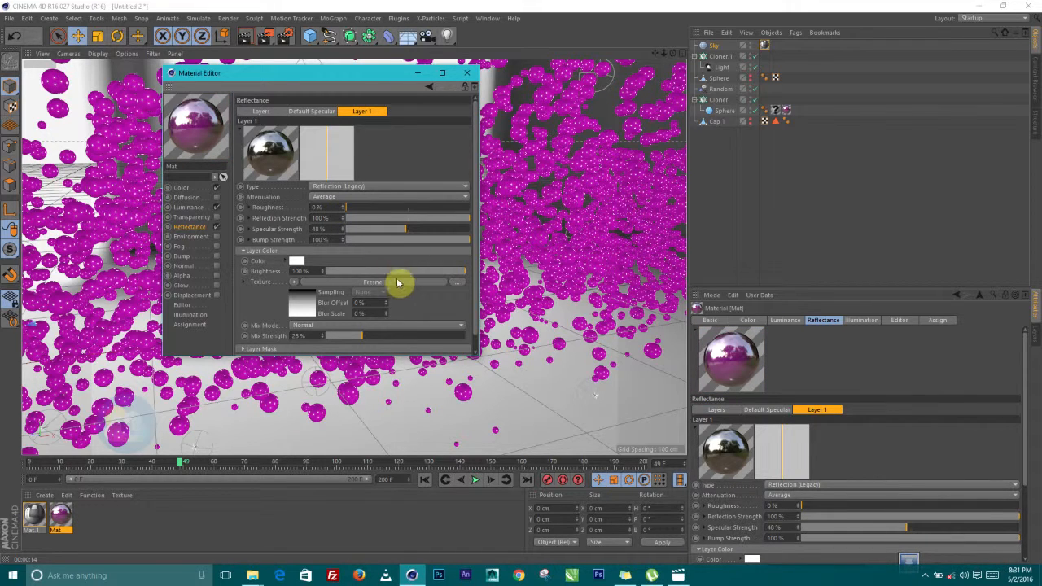
{"action": "left_click_drag", "start_coordinate": [460, 274], "coordinate": [391, 268]}
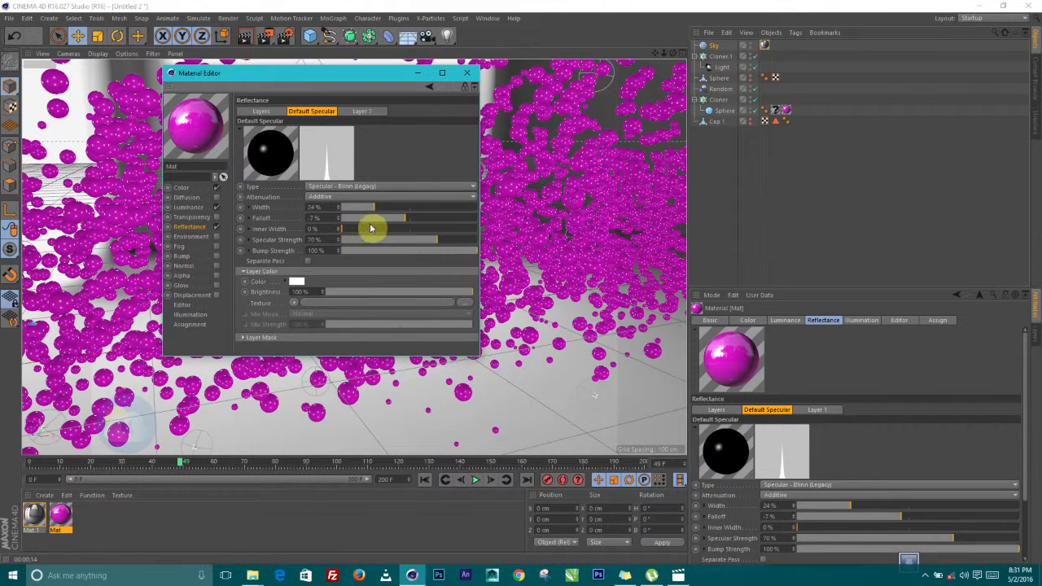
{"action": "left_click_drag", "start_coordinate": [376, 212], "coordinate": [404, 223]}
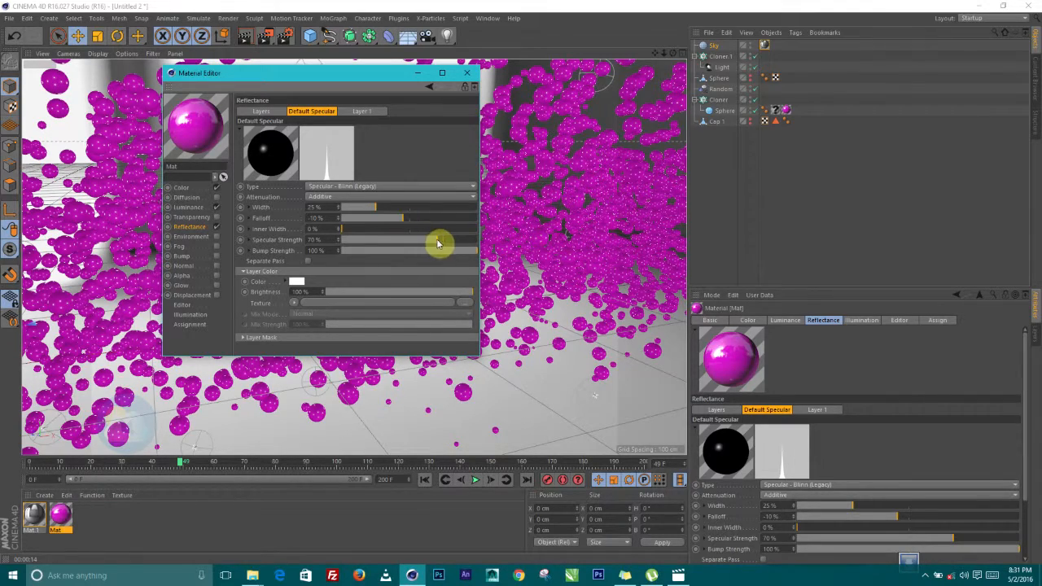
{"action": "left_click", "coordinate": [468, 74]}
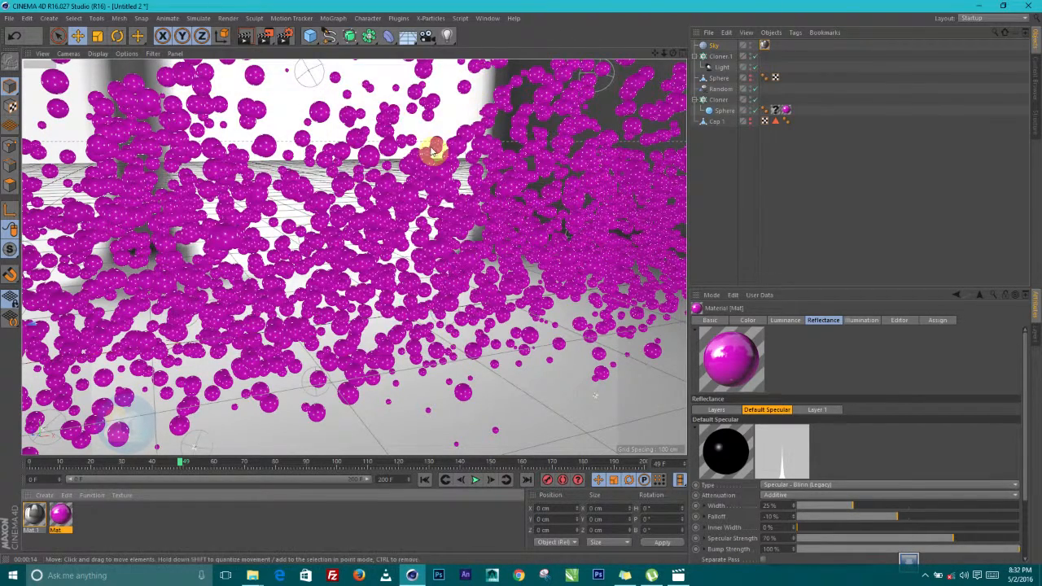
Step: Render a preview of the magenta spheres against the textured sky from a new viewing angle
{"action": "left_click_drag", "start_coordinate": [298, 311], "coordinate": [312, 235], "text": "alt"}
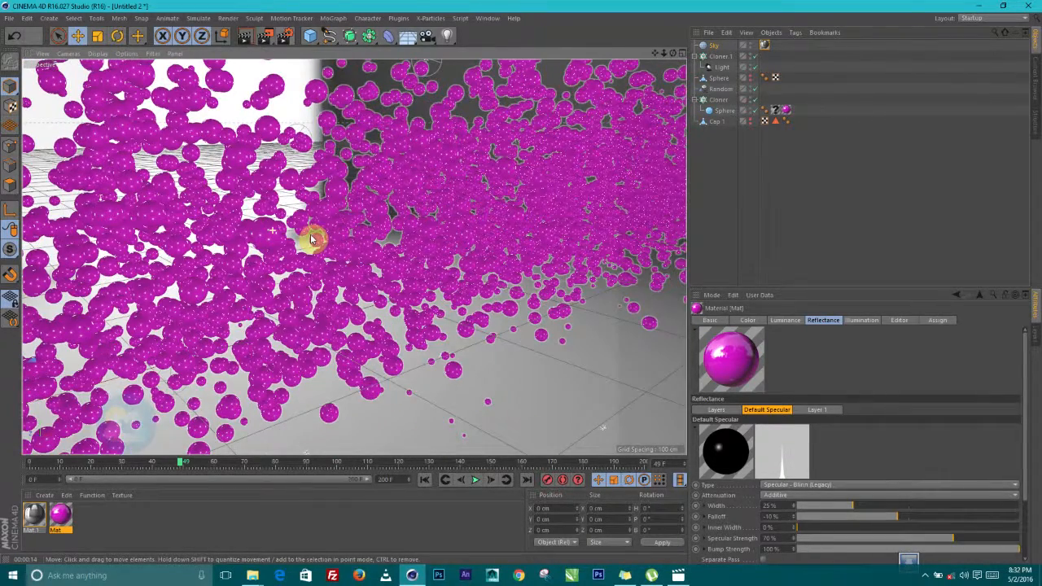
{"action": "left_click", "coordinate": [246, 36]}
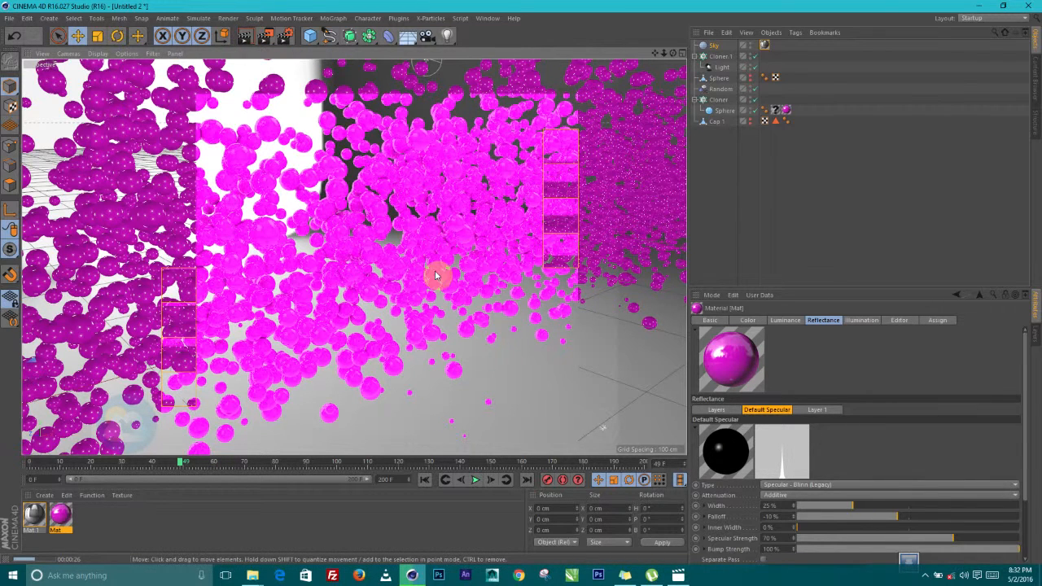
{"action": "left_click", "coordinate": [480, 274]}
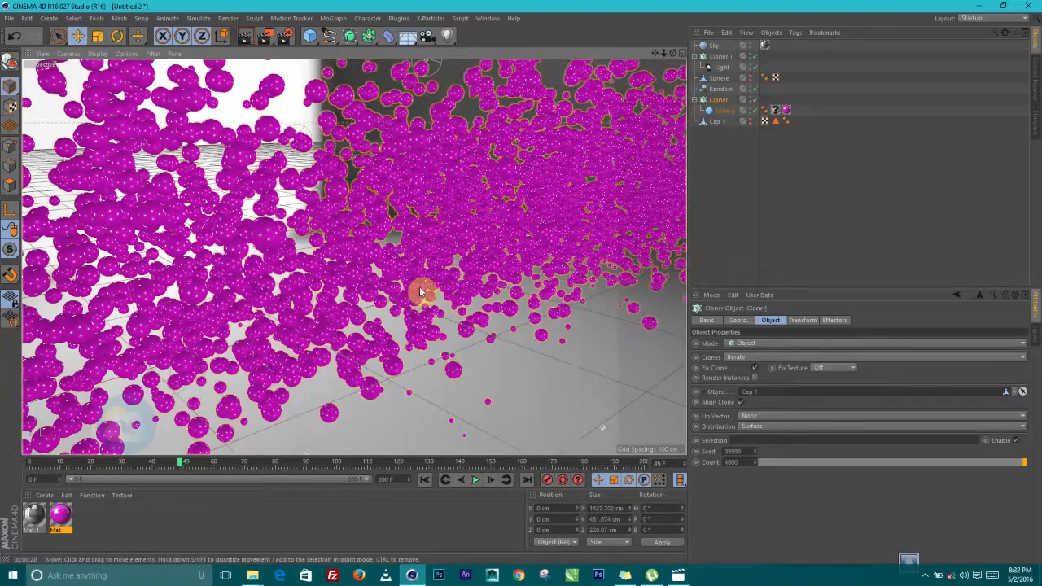
{"action": "scroll", "coordinate": [479, 299], "scroll_direction": "down", "scroll_amount": 1}
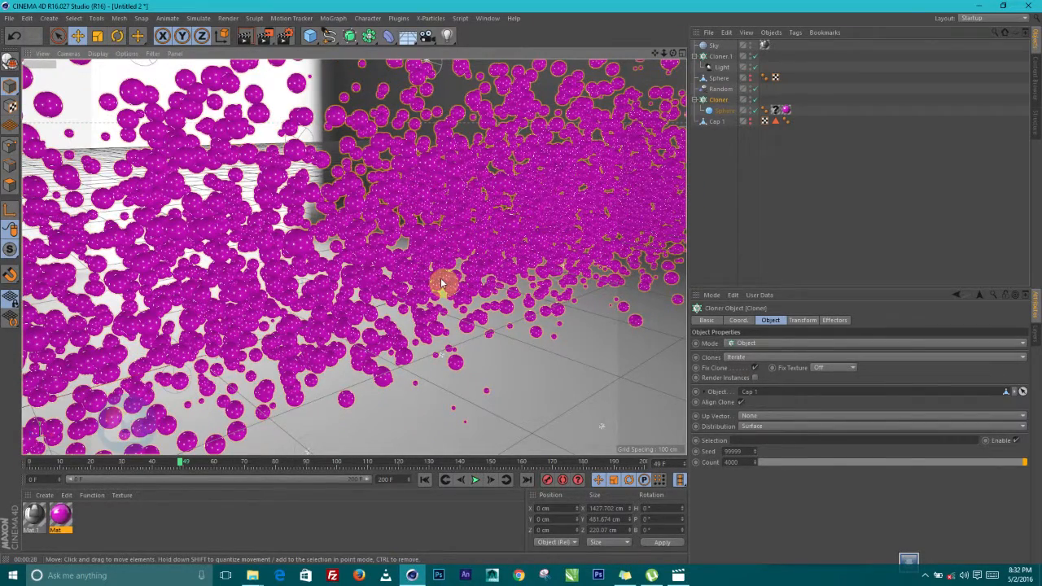
{"action": "left_click_drag", "start_coordinate": [402, 218], "coordinate": [656, 144], "text": "alt"}
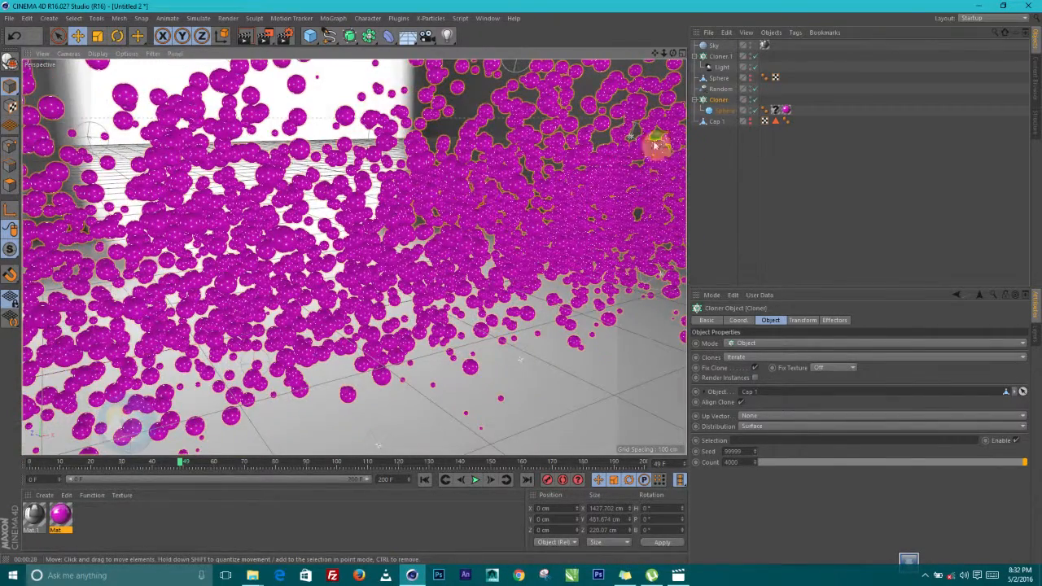
Step: Add a Compositing tag to the Sky object, disable Seen by Camera, and render the view
{"action": "left_click", "coordinate": [716, 45]}
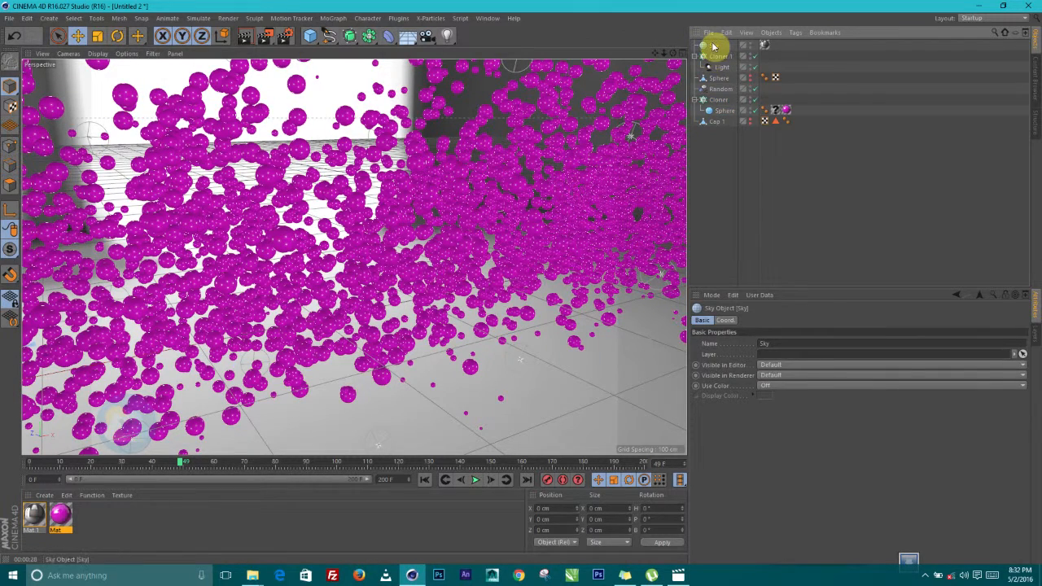
{"action": "right_click", "coordinate": [711, 46]}
{"action": "mouse_move", "coordinate": [763, 63]}
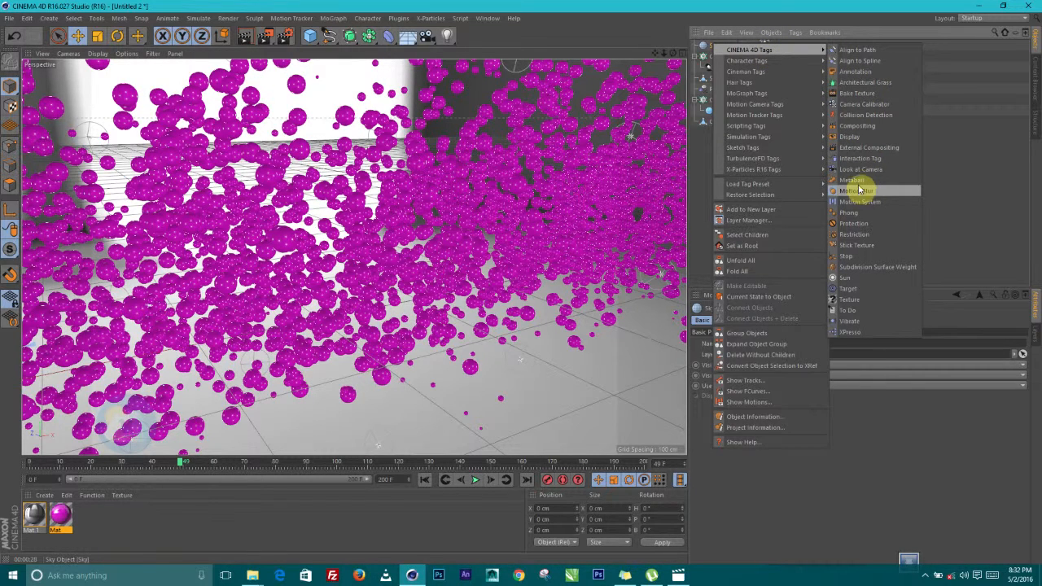
{"action": "left_click", "coordinate": [859, 127]}
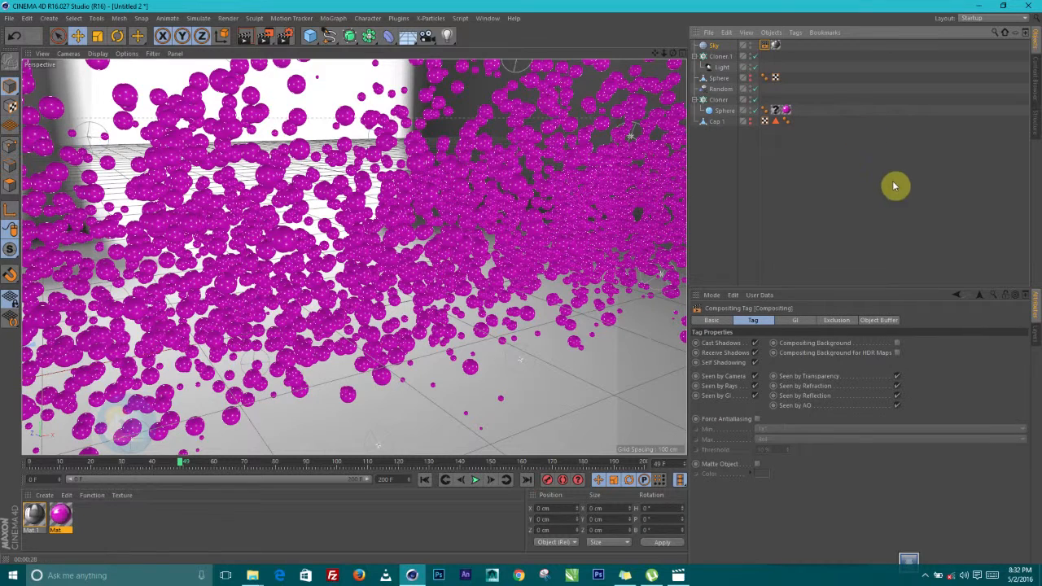
{"action": "left_click", "coordinate": [755, 376]}
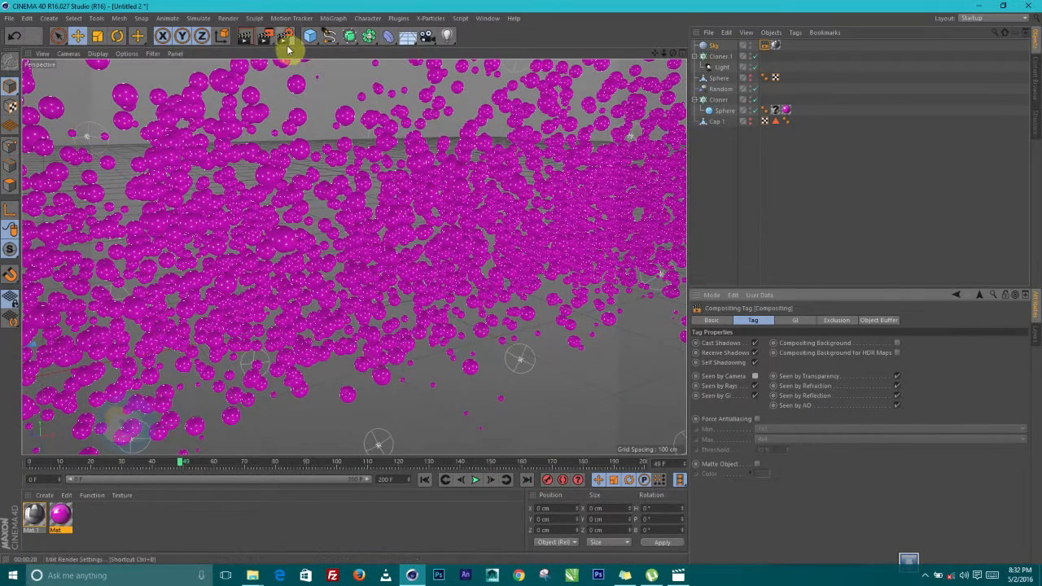
{"action": "key", "text": "ctrl+r"}
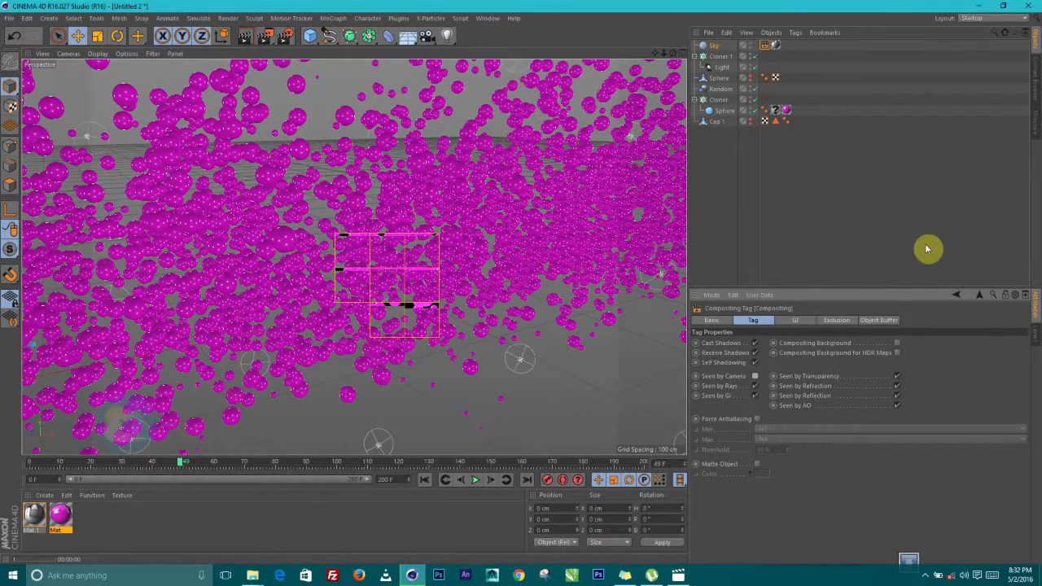